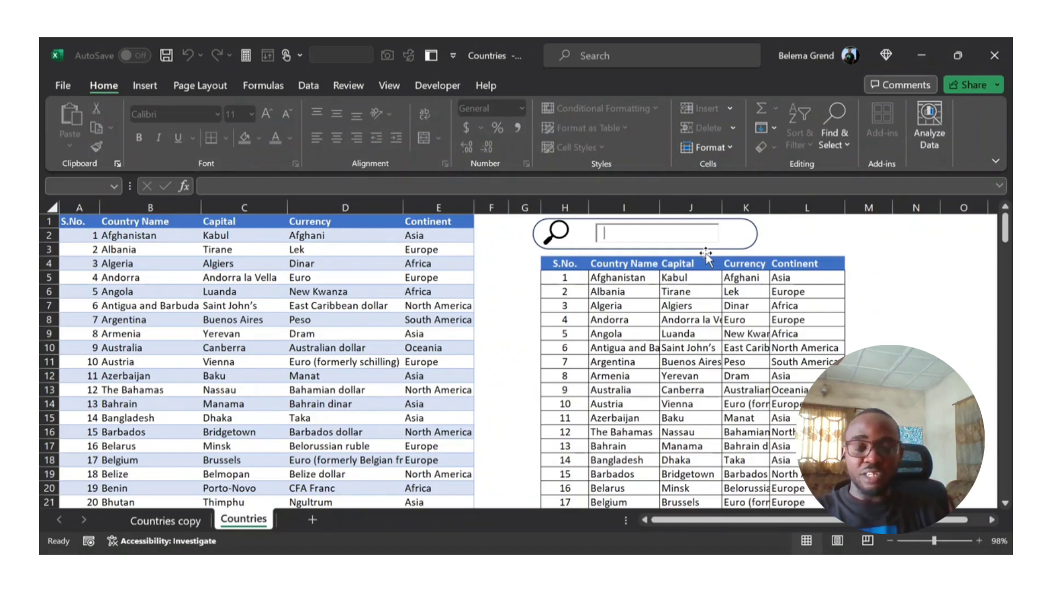
# Step: Look through the country list on the Countries sheet and search it for "af" in the search box
pyautogui.scroll(-5, 250, 291)
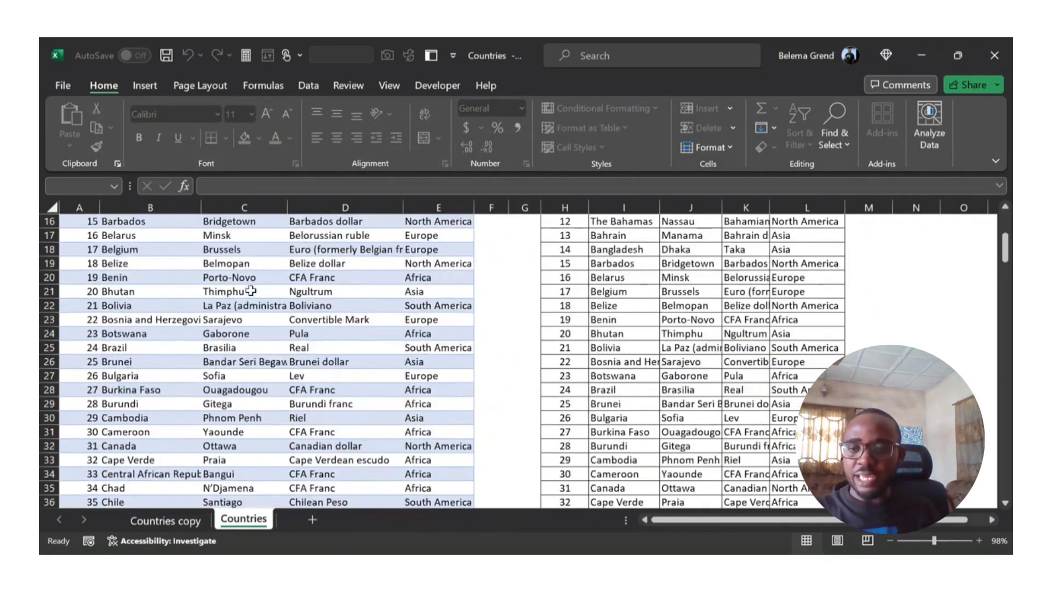
pyautogui.scroll(-10, 251, 291)
pyautogui.scroll(12, 251, 291)
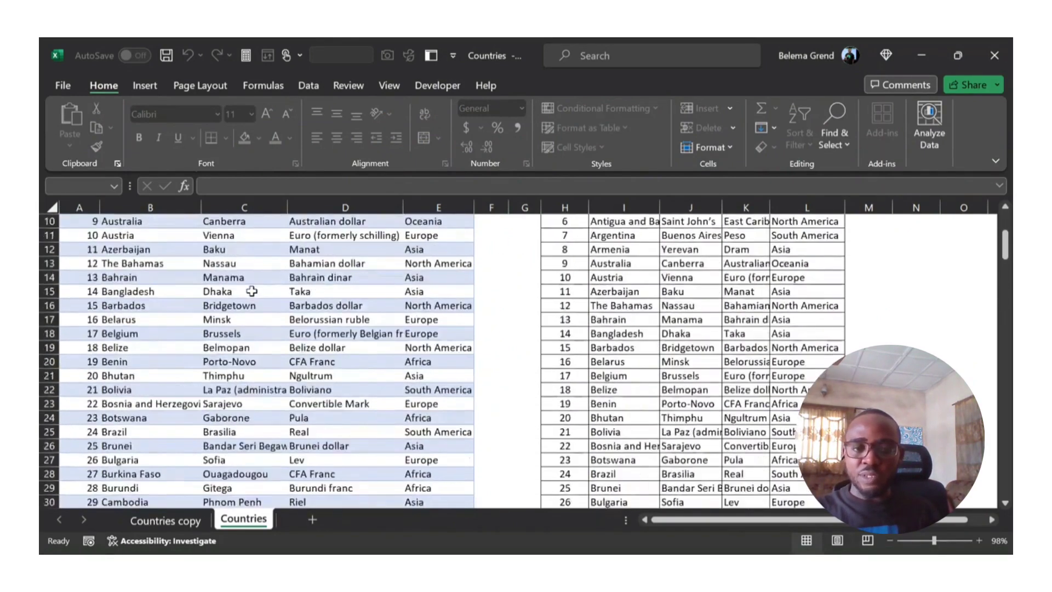
pyautogui.scroll(3, 251, 291)
pyautogui.click(608, 233)
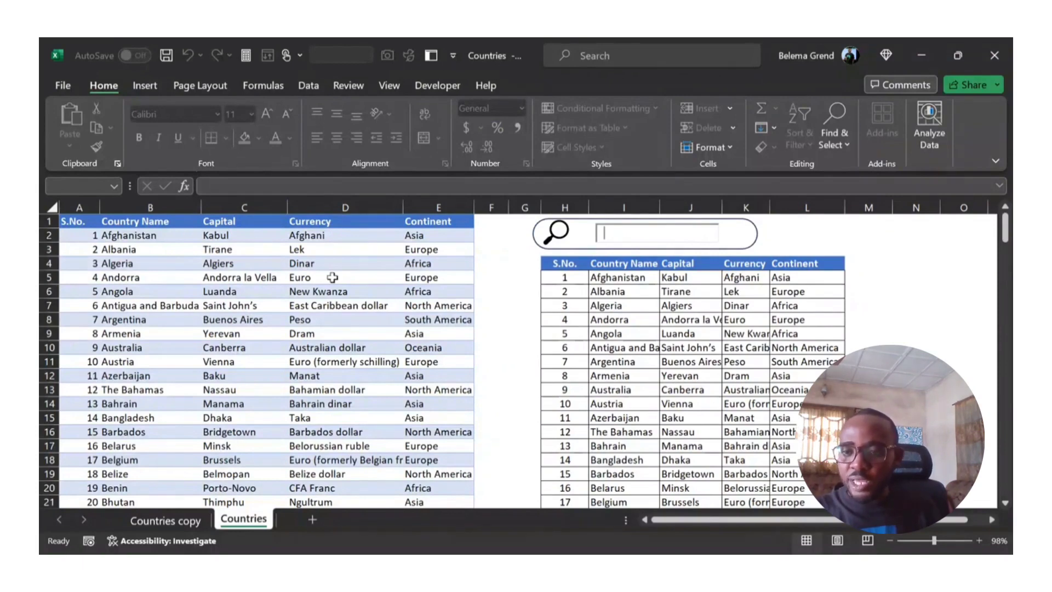
pyautogui.write('af')
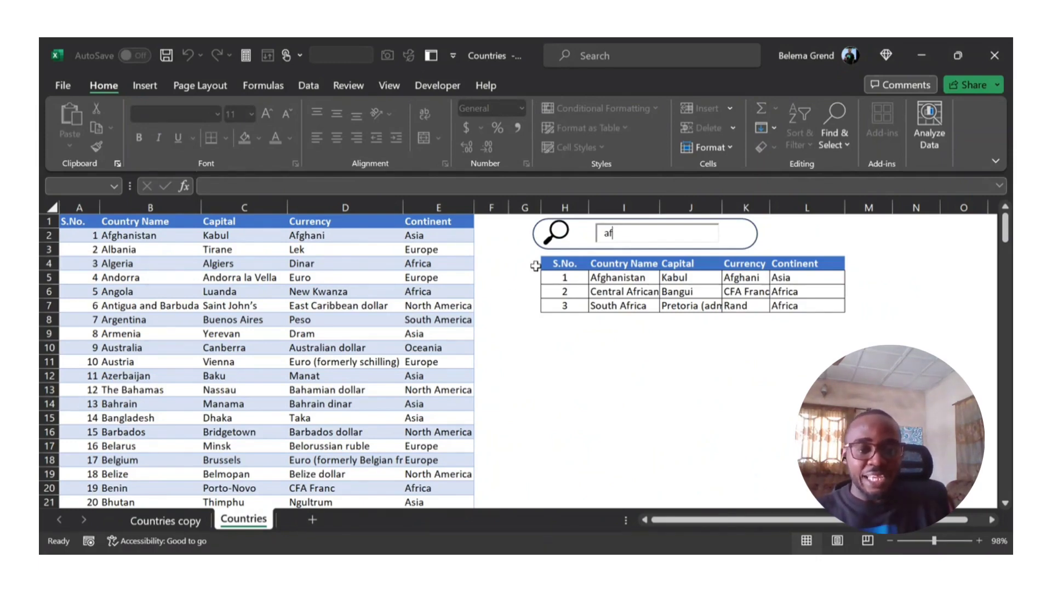
# Step: Change the search term in the Countries sheet's search box to "alg"
pyautogui.press('BackSpace')
pyautogui.write('l')
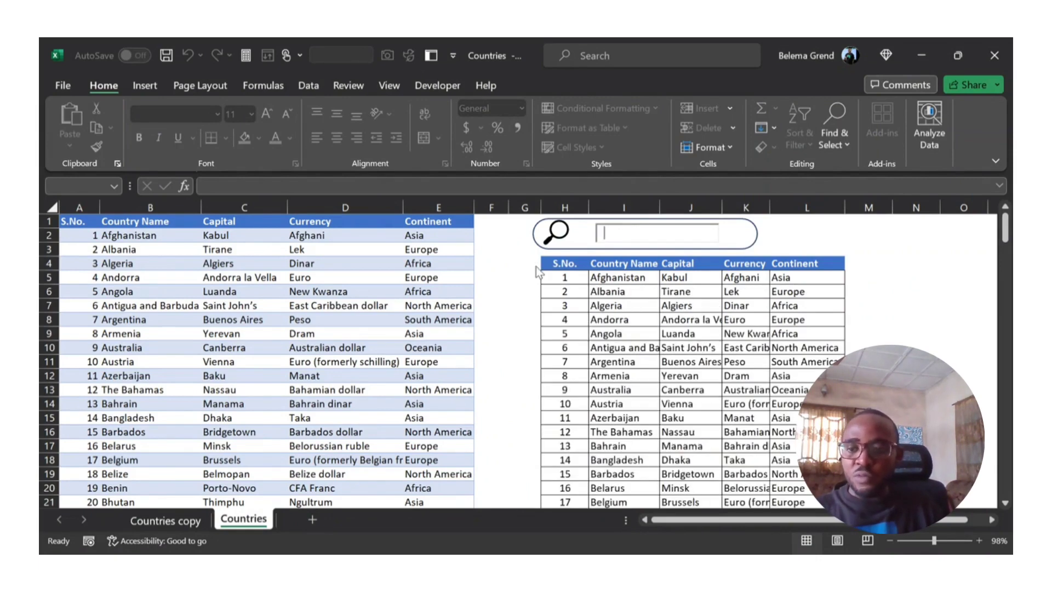
pyautogui.write('g')
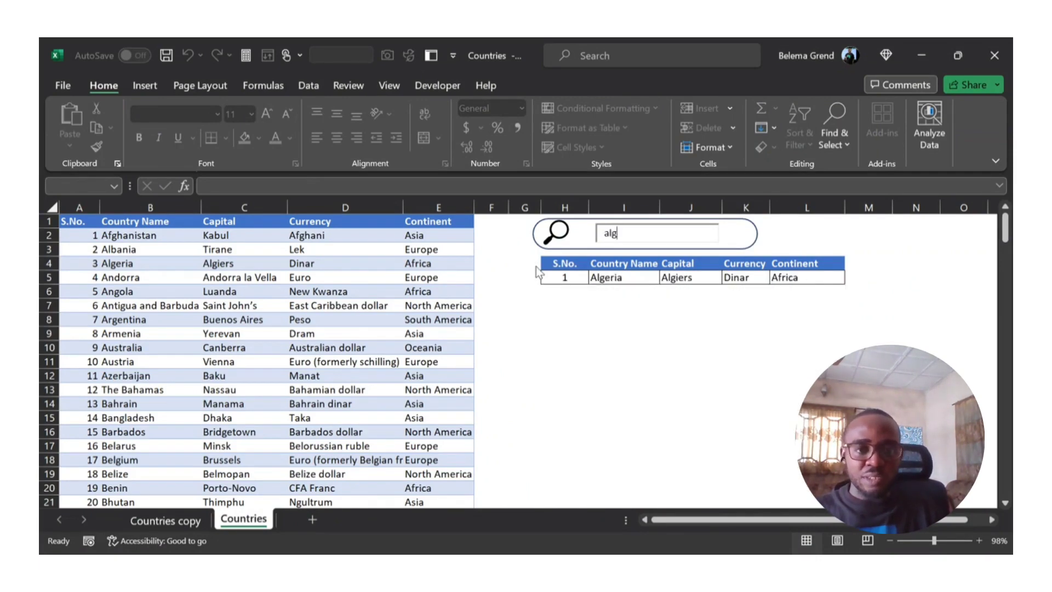
# Step: Clear the search box and search the country list for "nig"
pyautogui.press('BackSpace')
pyautogui.press('BackSpace')
pyautogui.press('BackSpace')
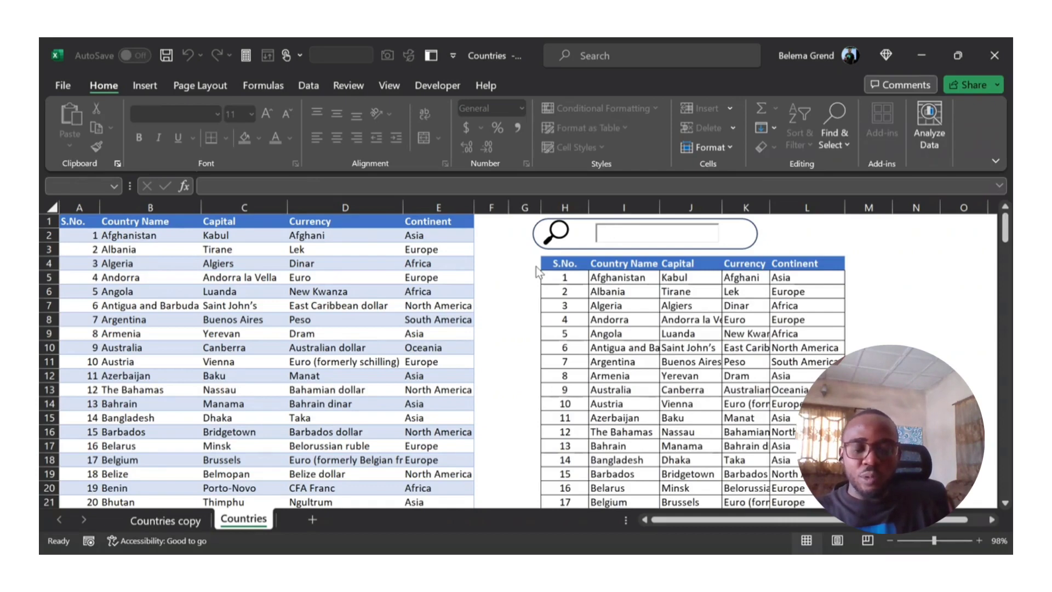
pyautogui.write('nig')
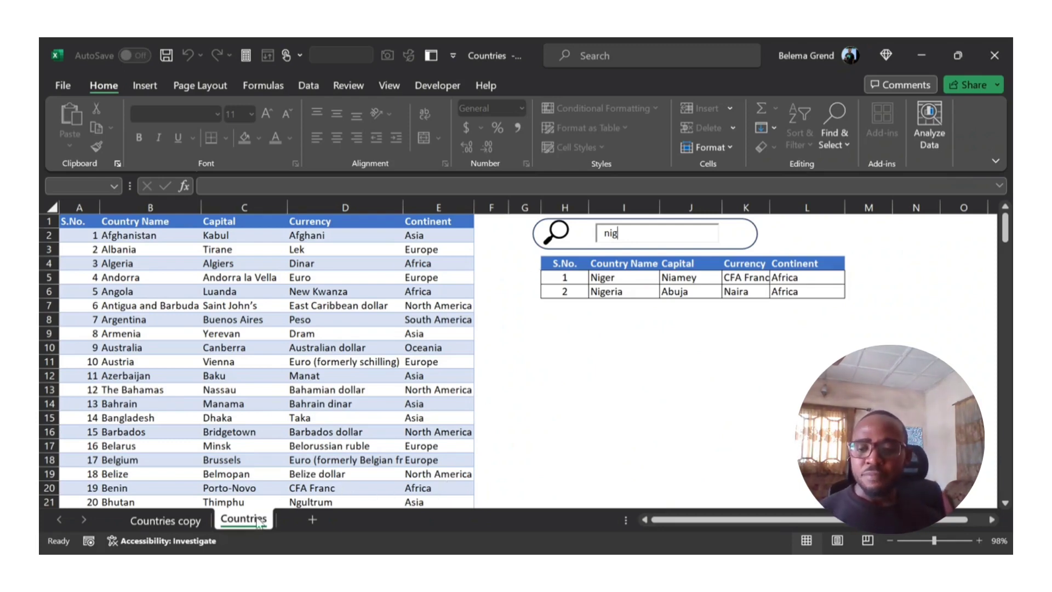
pyautogui.click(193, 529)
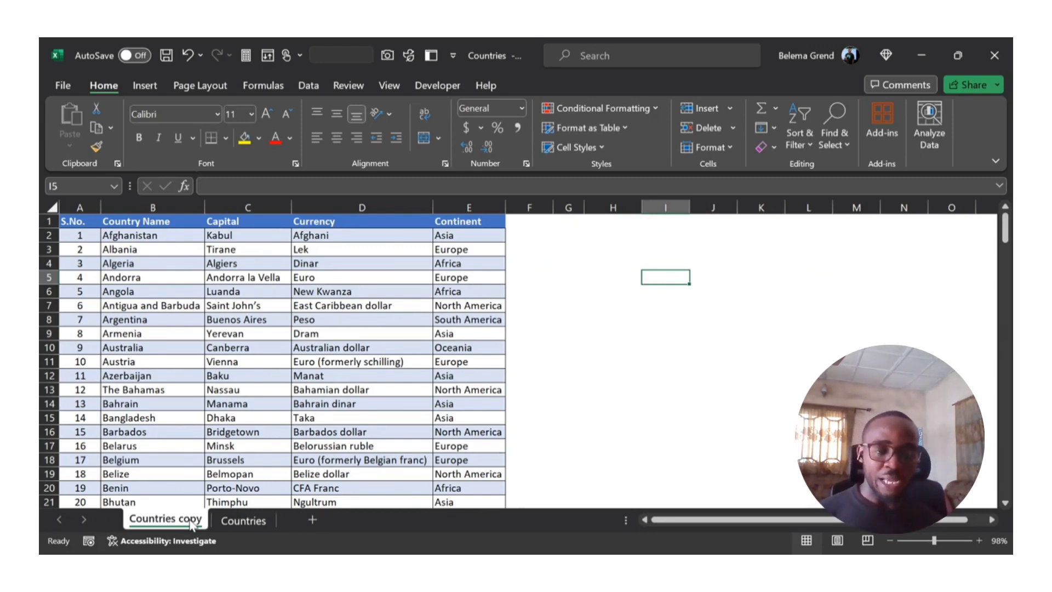
pyautogui.click(225, 522)
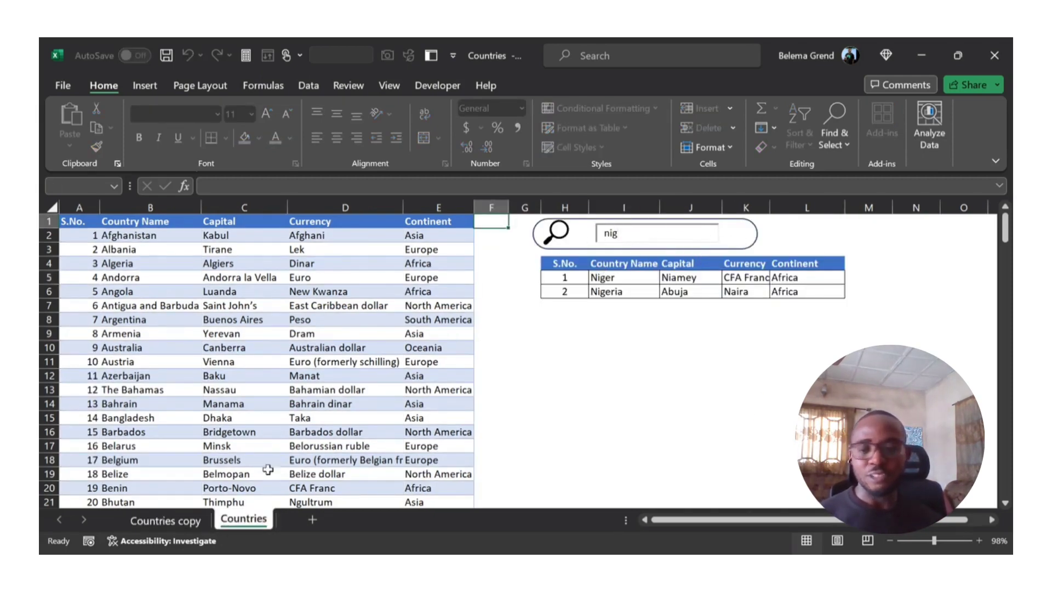
pyautogui.click(167, 521)
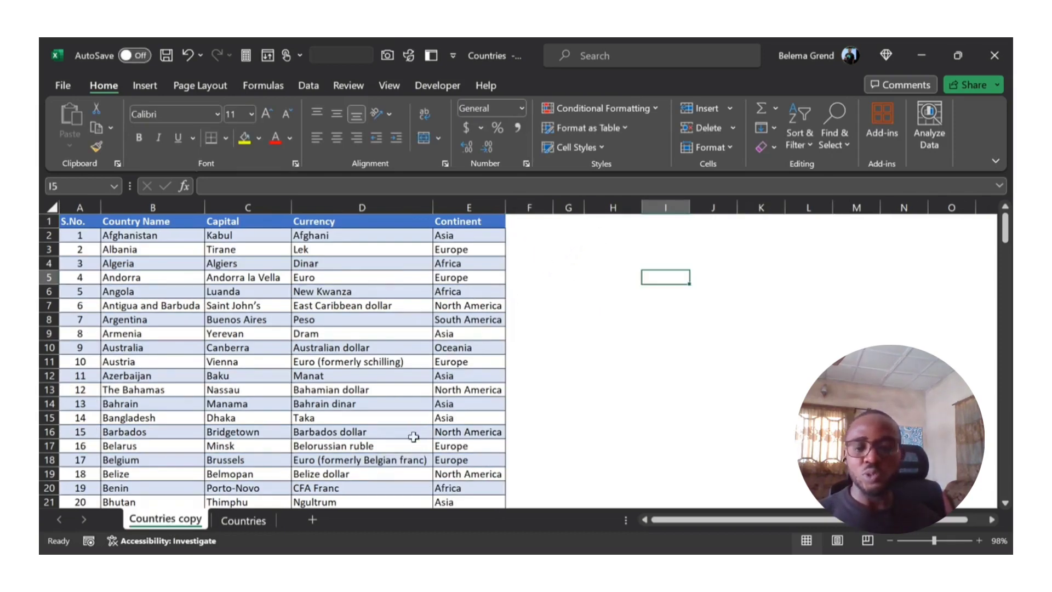
pyautogui.click(243, 520)
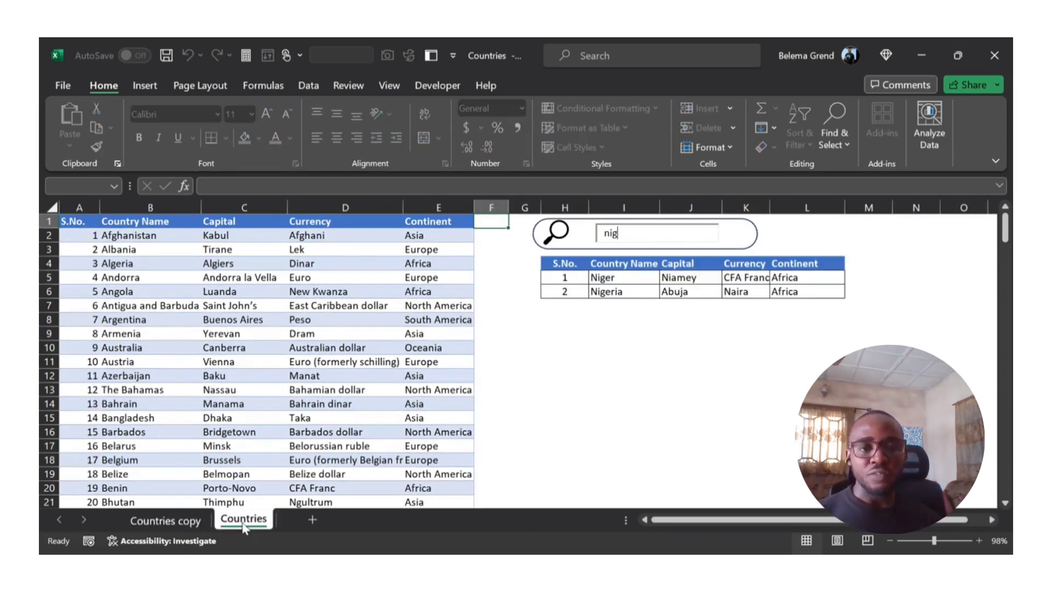
# Step: On the Countries copy sheet, start a FILTER formula in cell I3 with the country names B2:B196 as its array
pyautogui.click(164, 521)
pyautogui.click(662, 234)
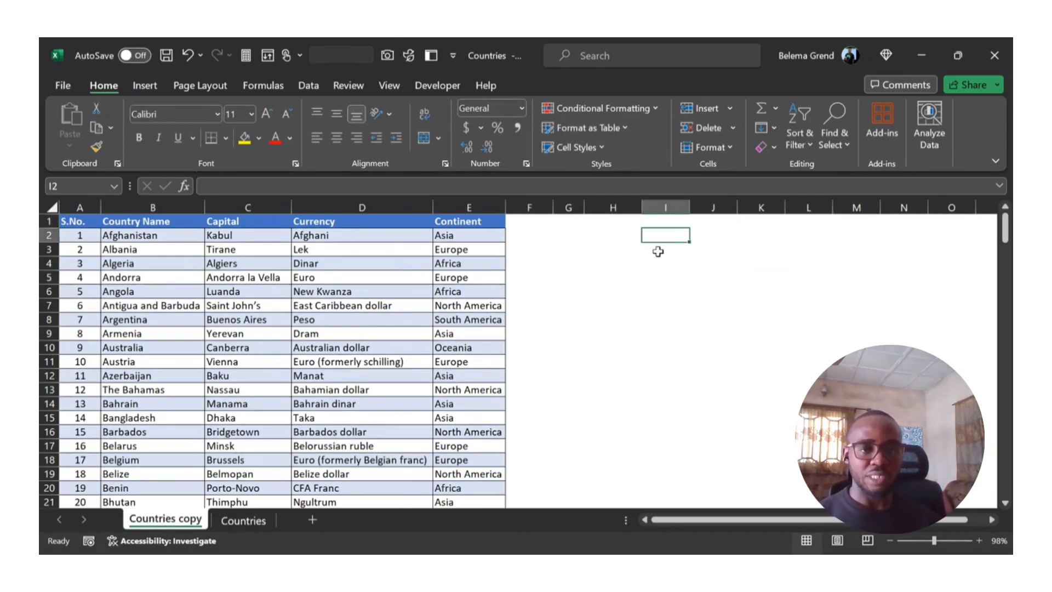
pyautogui.click(652, 250)
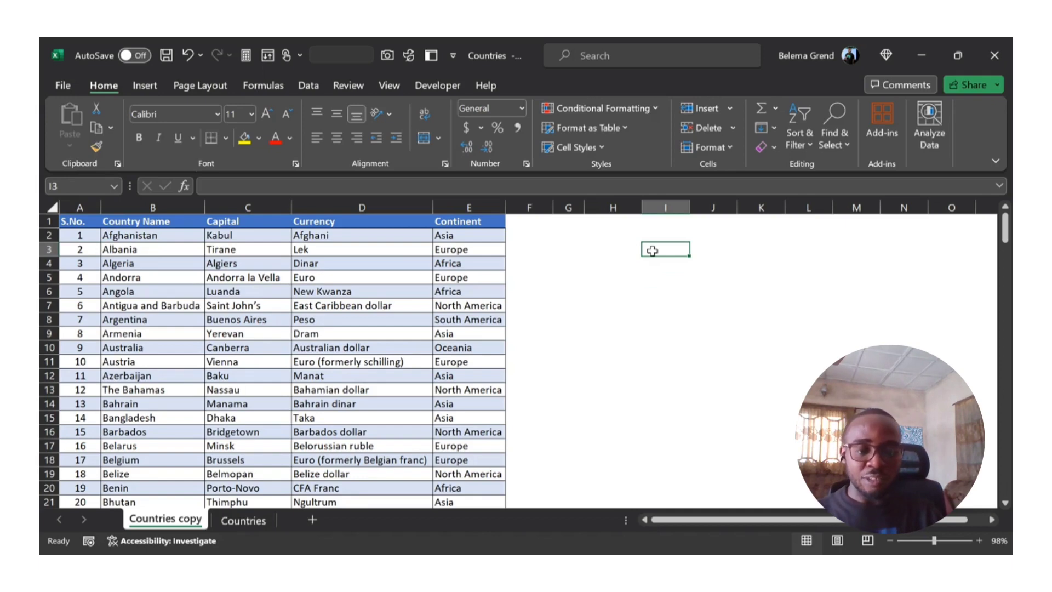
pyautogui.write('=')
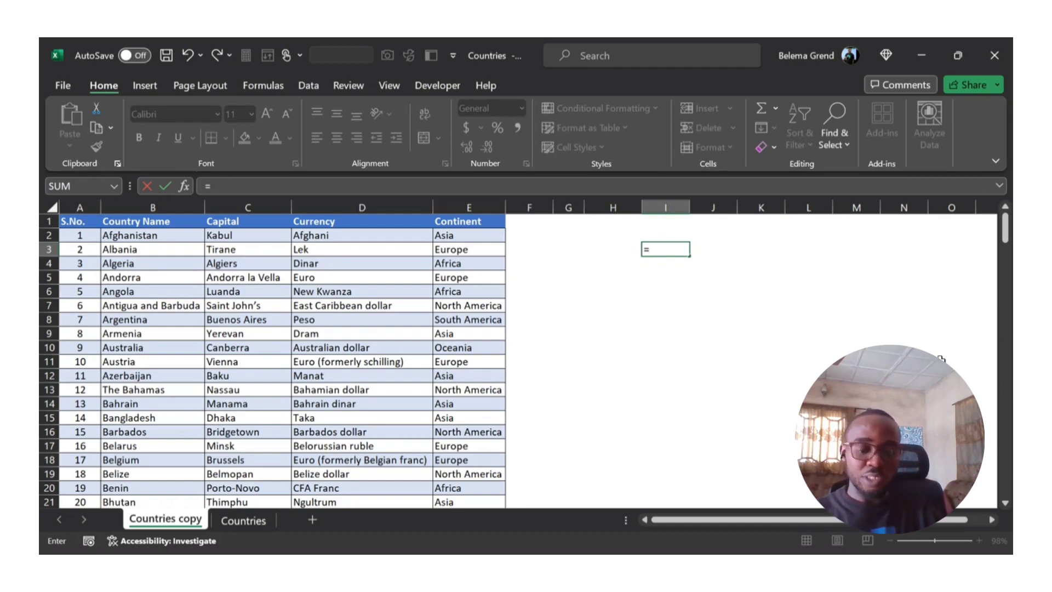
pyautogui.write('fil')
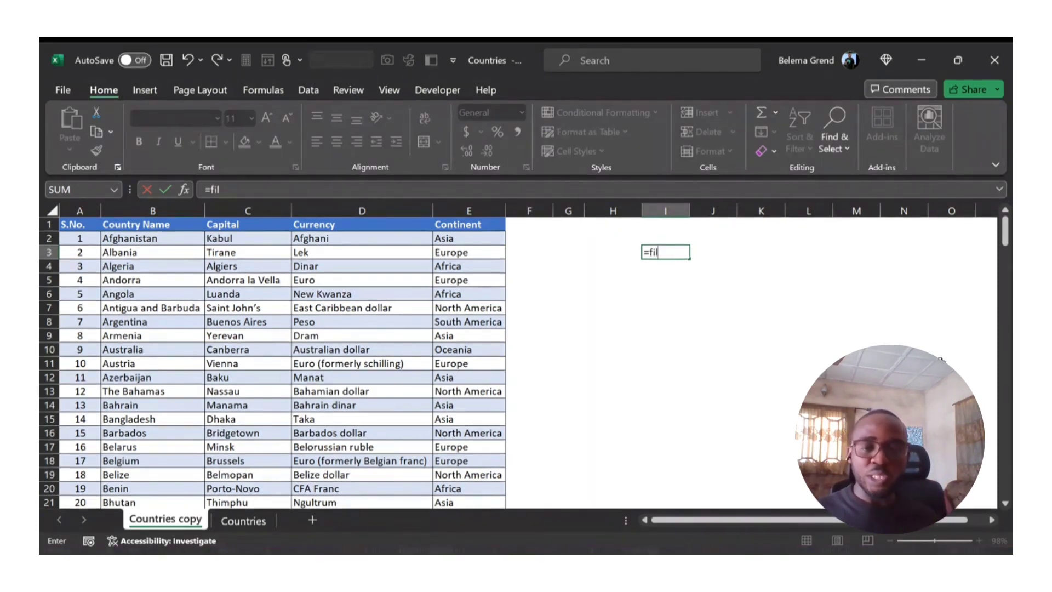
pyautogui.press('Tab')
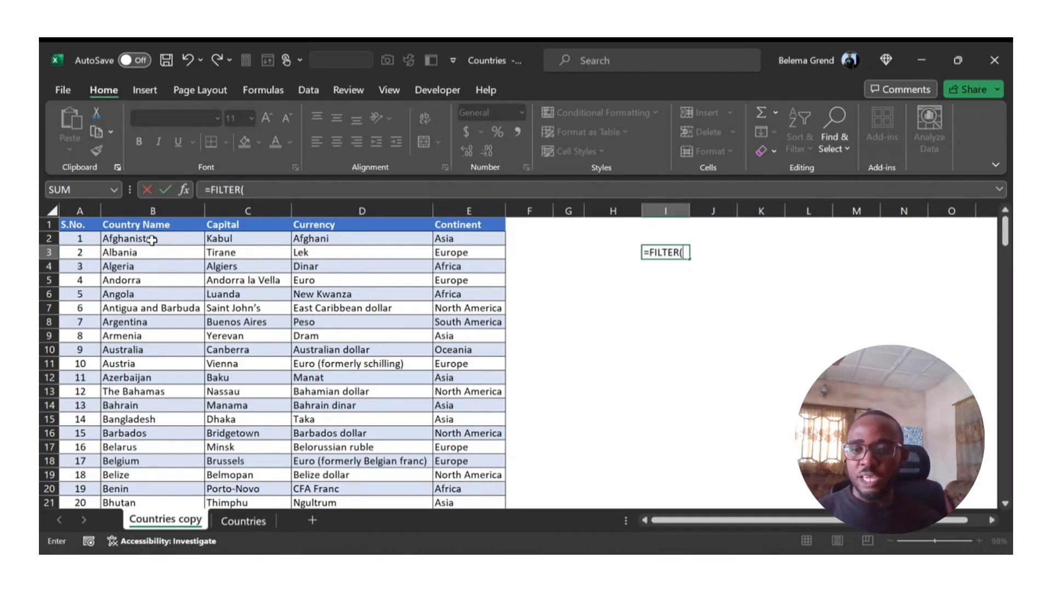
pyautogui.click(152, 240)
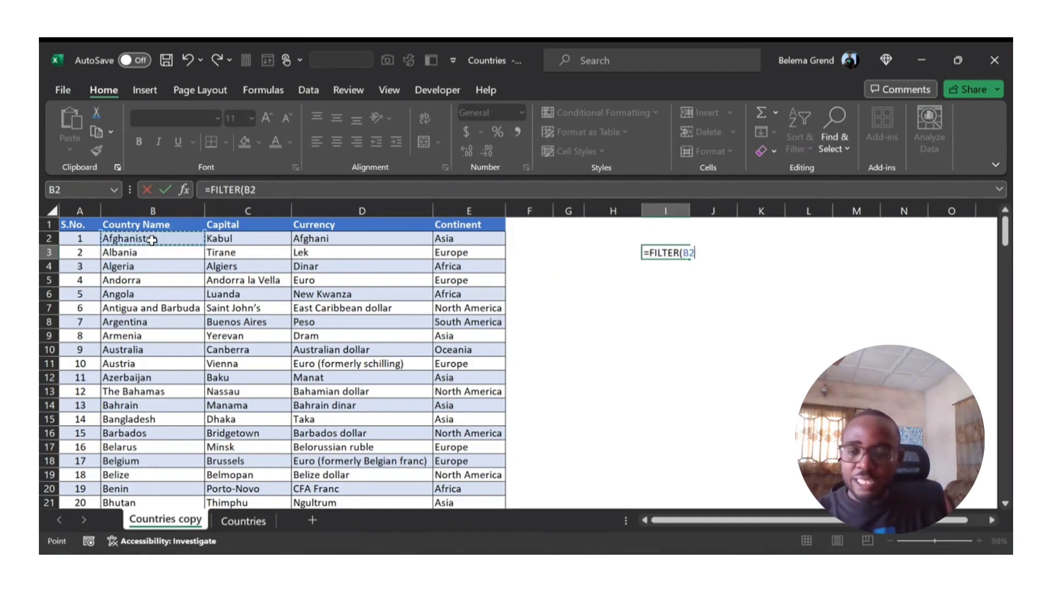
pyautogui.hotkey('ctrl', 'shift', 'Down')
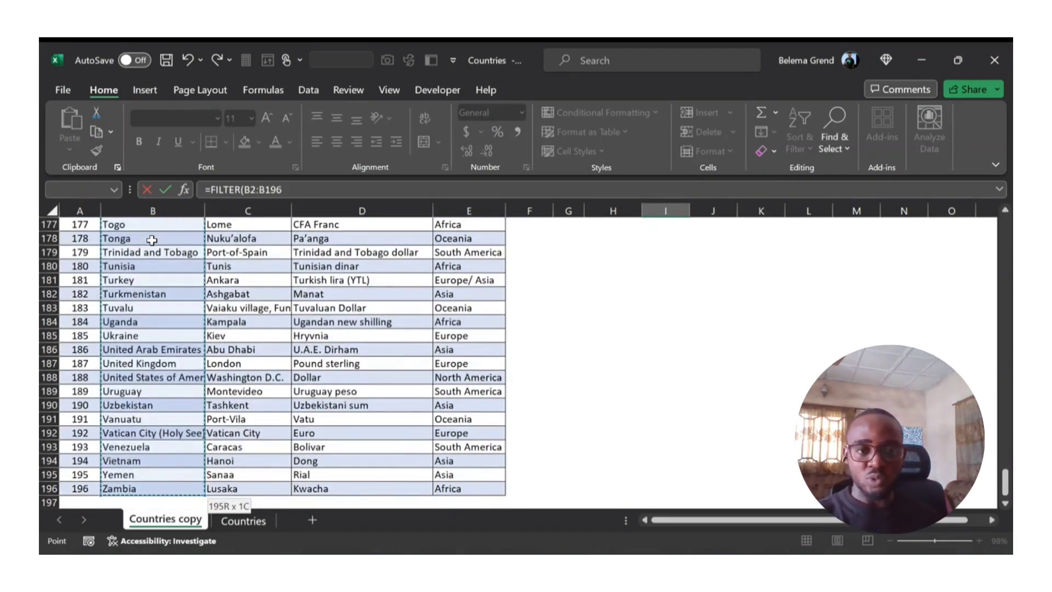
pyautogui.write(',')
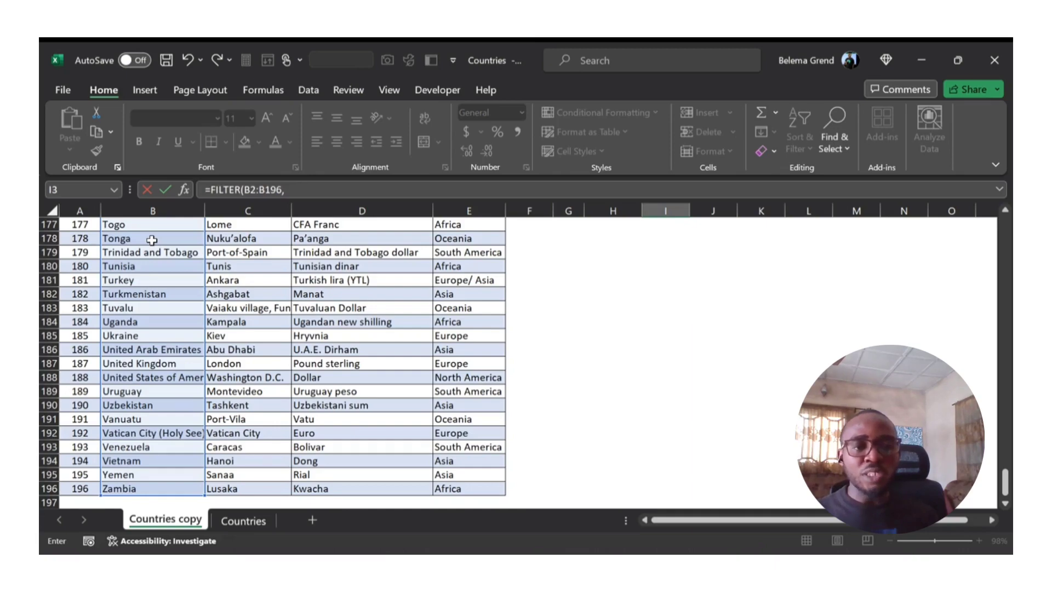
# Step: Reuse the range B2:B196 for the FILTER formula's include condition and set it equal to "Nigeria"
pyautogui.scroll(20, 152, 239)
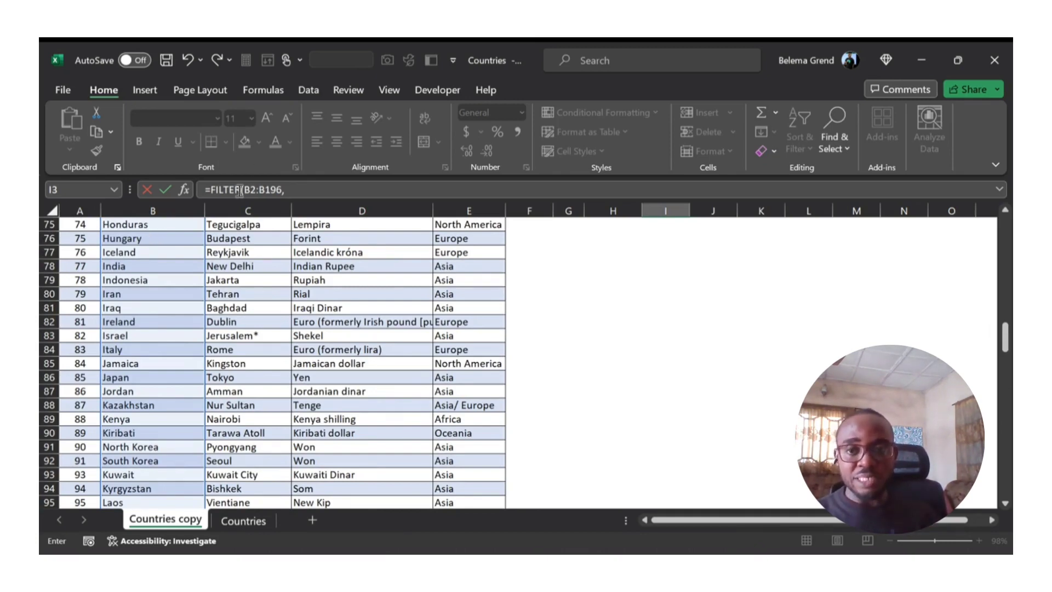
pyautogui.moveTo(246, 185); pyautogui.dragTo(281, 186)
pyautogui.hotkey('ctrl', 'c')
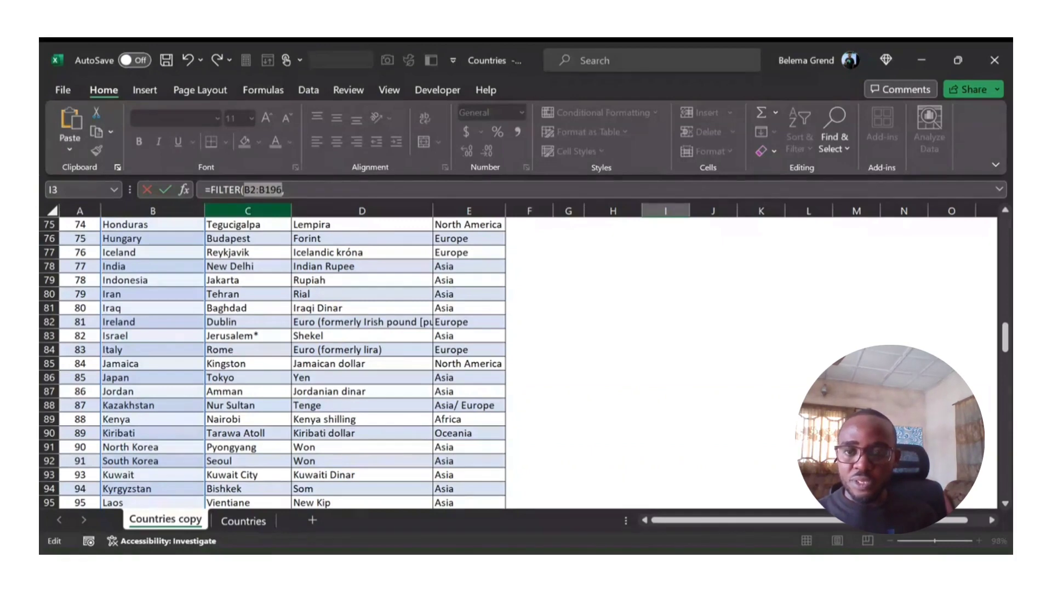
pyautogui.click(303, 185)
pyautogui.write(',')
pyautogui.hotkey('ctrl', 'v')
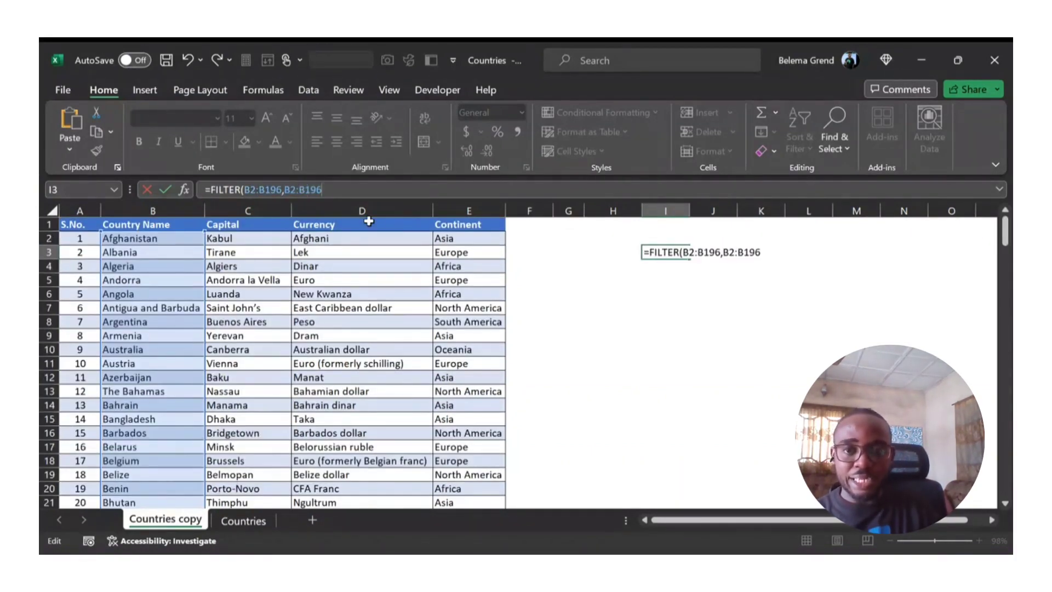
pyautogui.write('=')
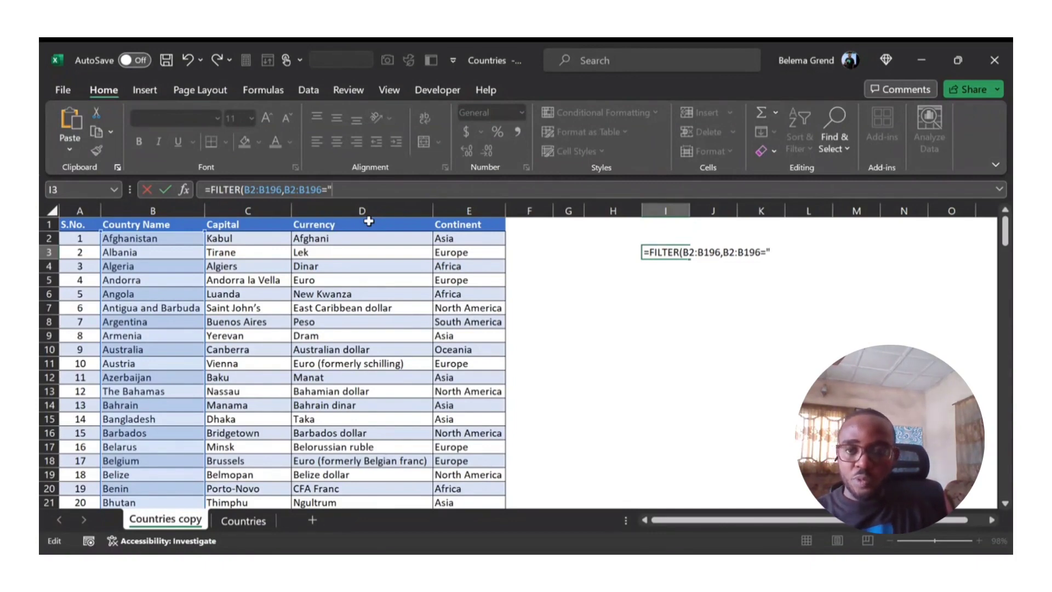
pyautogui.write('"Nig')
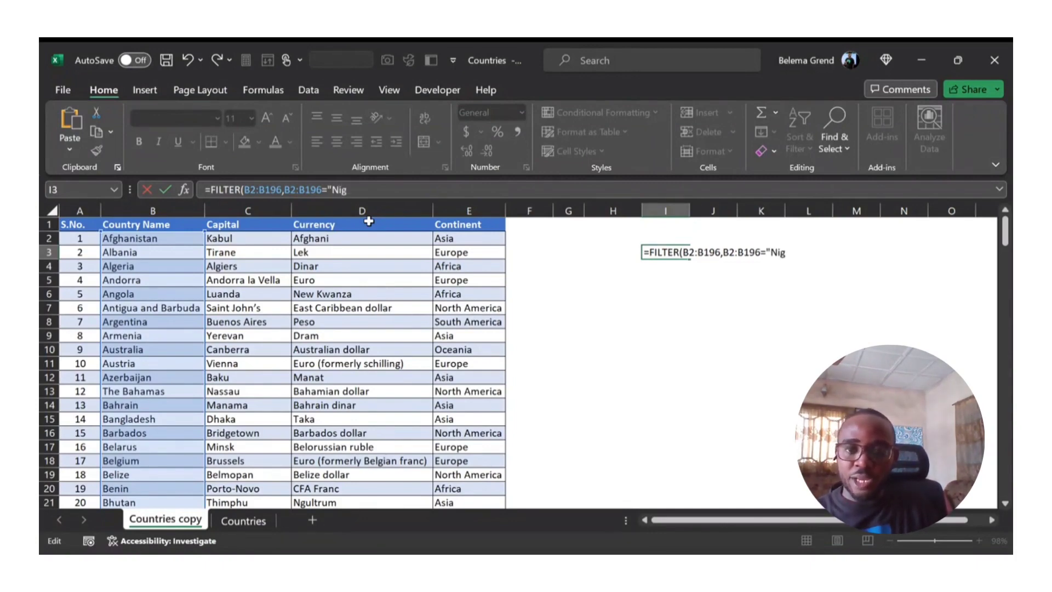
pyautogui.write('eria')
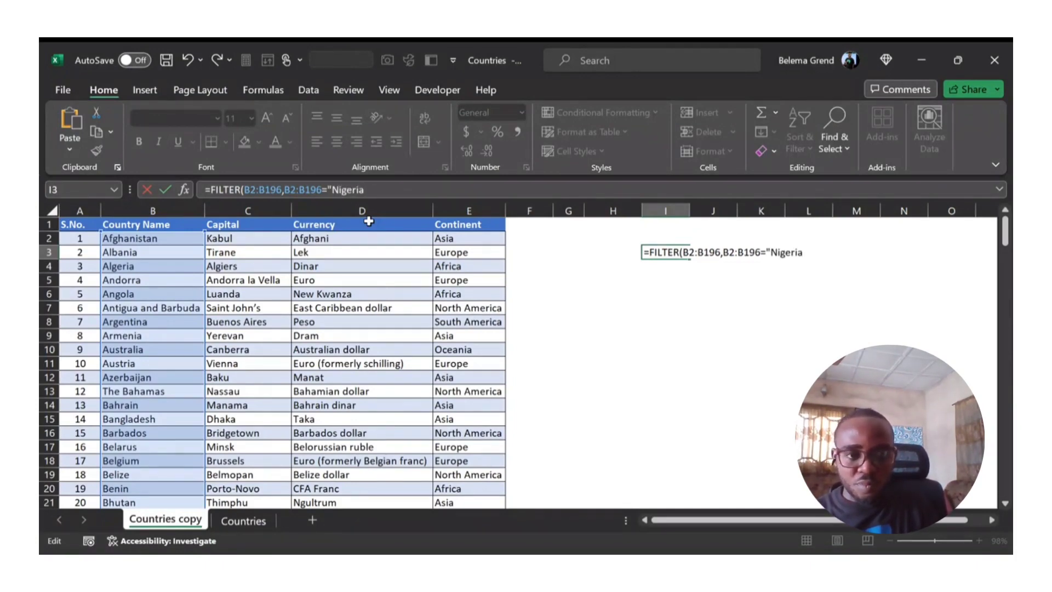
pyautogui.write('",')
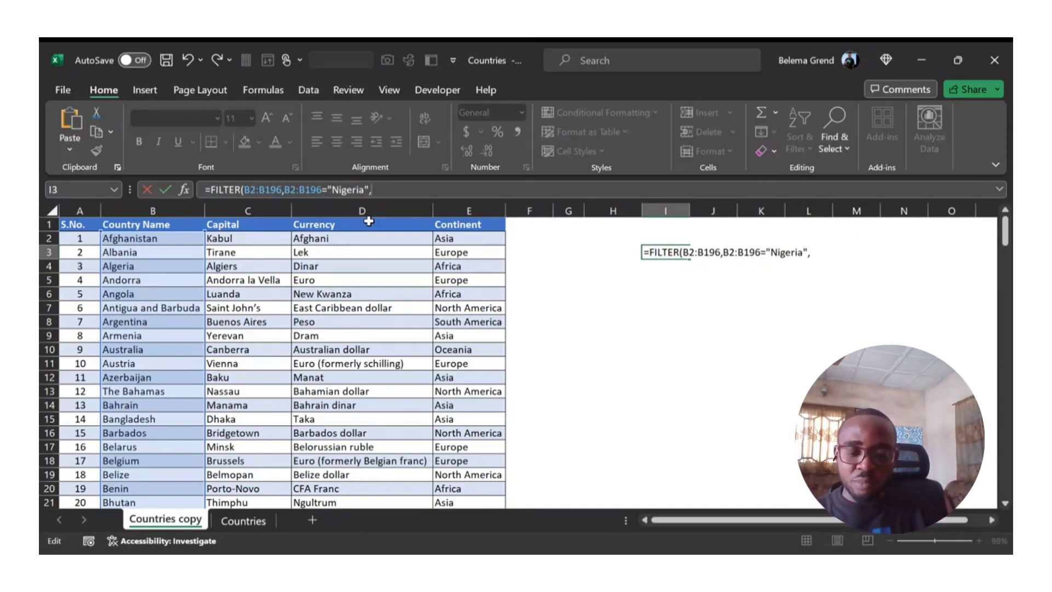
# Step: Complete the FILTER formula in I3 with the quoted text "Not found" as its if-empty value and enter it
pyautogui.write('Not f')
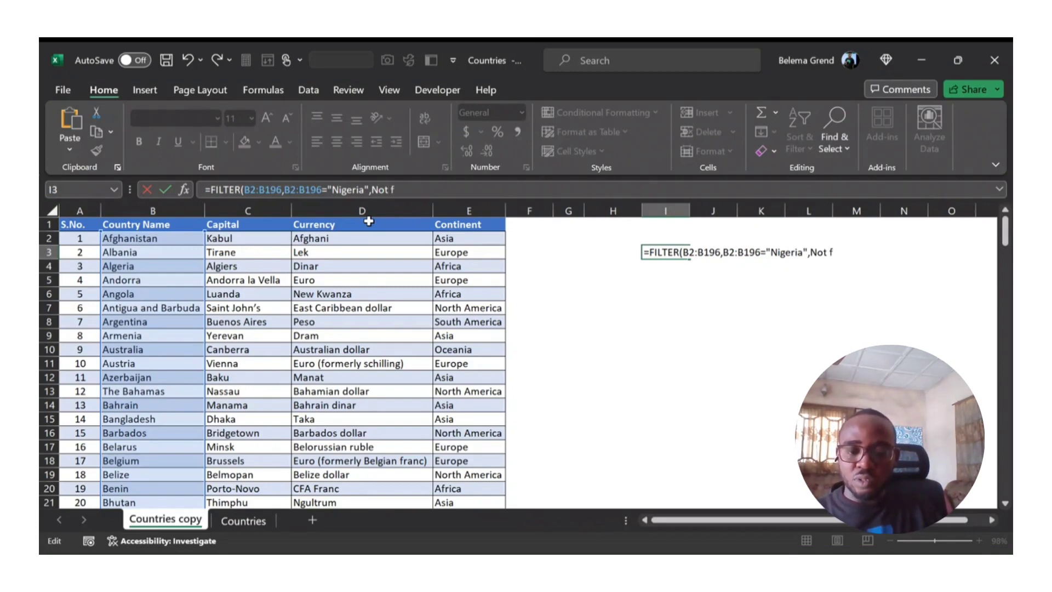
pyautogui.write('ound"')
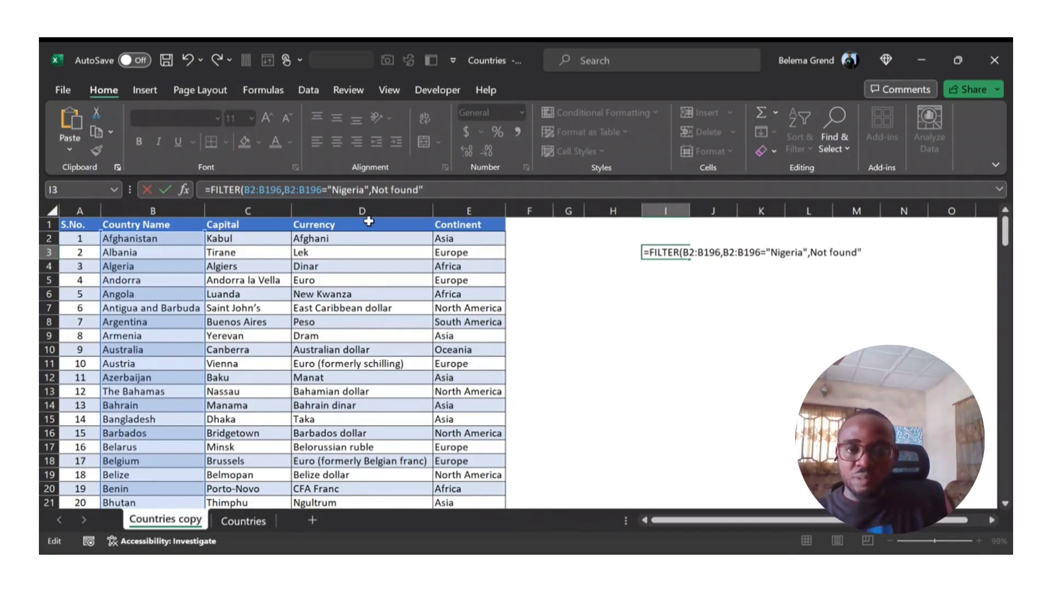
pyautogui.write(')')
pyautogui.press('Return')
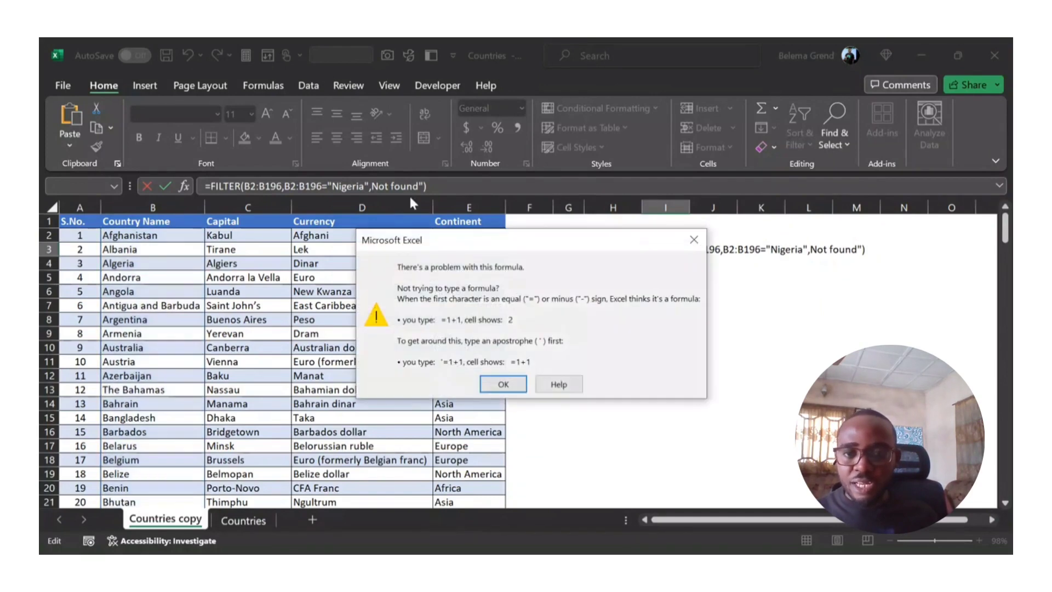
pyautogui.click(503, 385)
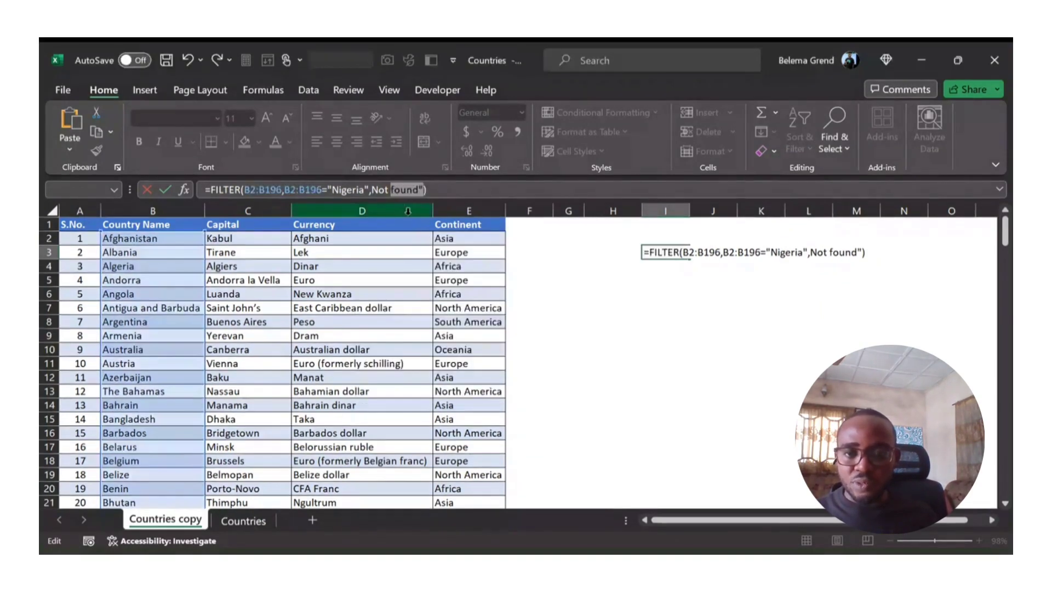
pyautogui.click(376, 191)
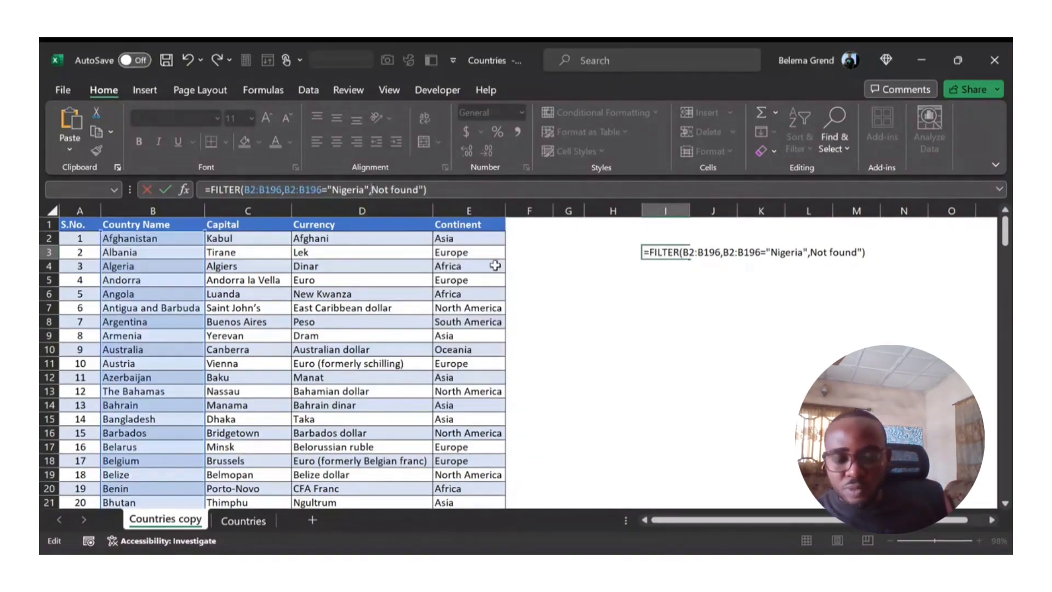
pyautogui.write('"')
pyautogui.press('Return')
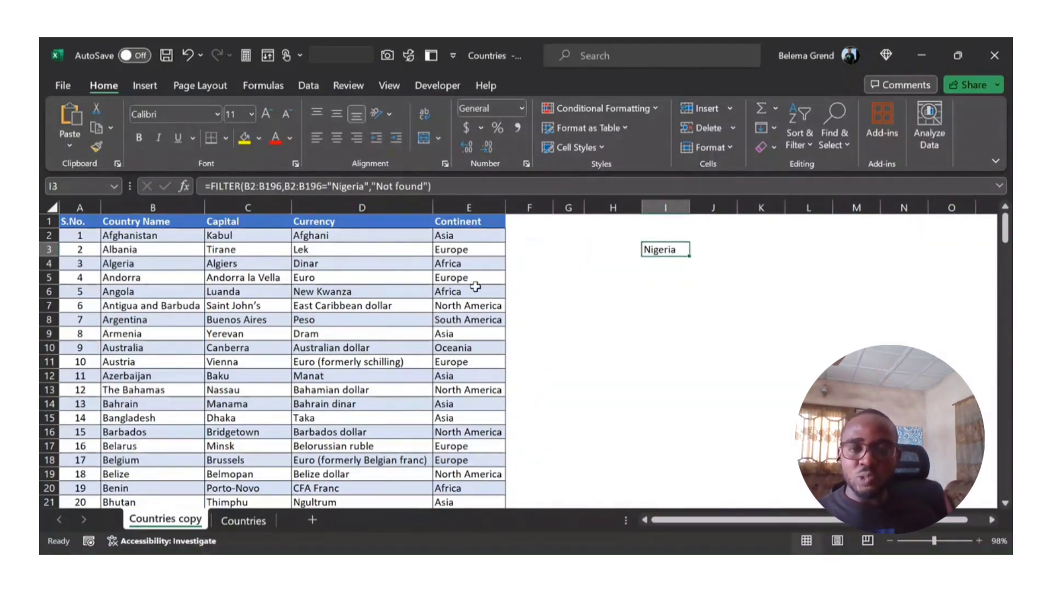
# Step: Shorten the FILTER formula's condition text in I3 to "Nigeri" and enter it to test the if-empty value
pyautogui.click(363, 191)
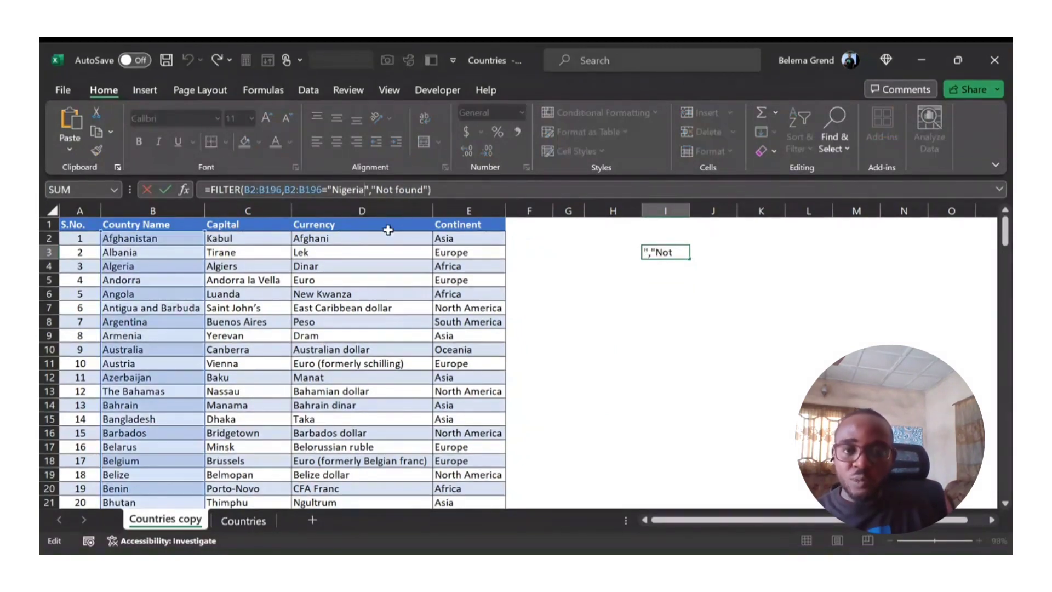
pyautogui.press('BackSpace')
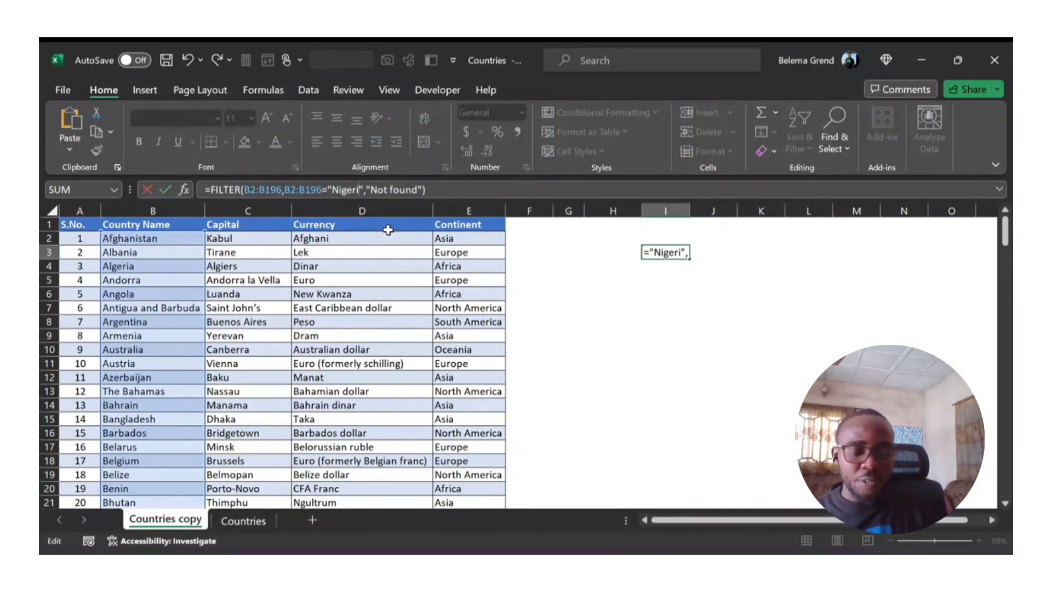
pyautogui.press('Return')
pyautogui.press('Up')
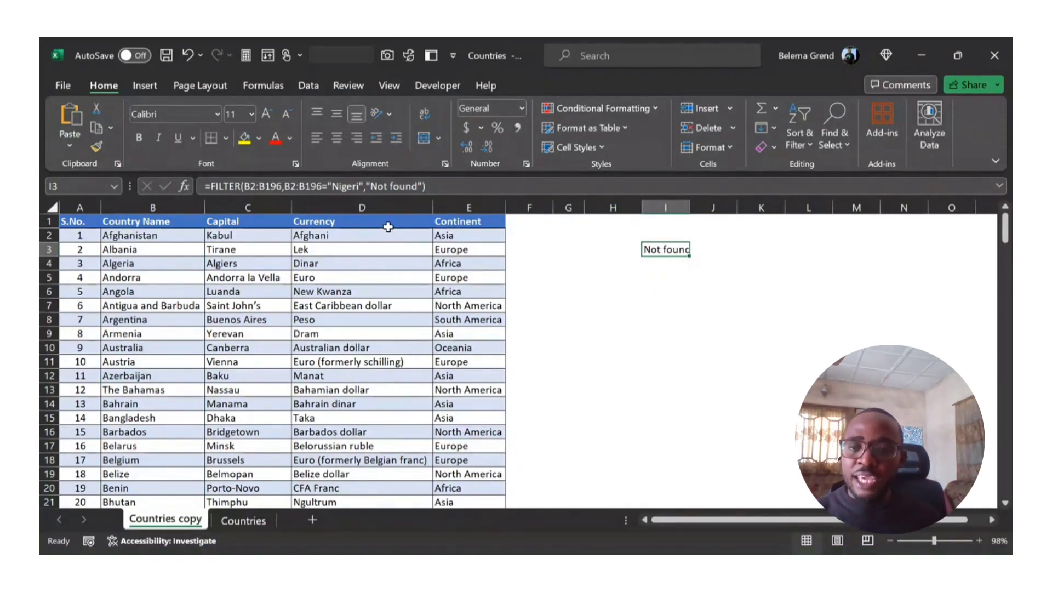
# Step: Extend the FILTER array in I3 to B2:C196 and enter the formula with "Nigeria" as the condition text
pyautogui.click(357, 187)
pyautogui.write('i')
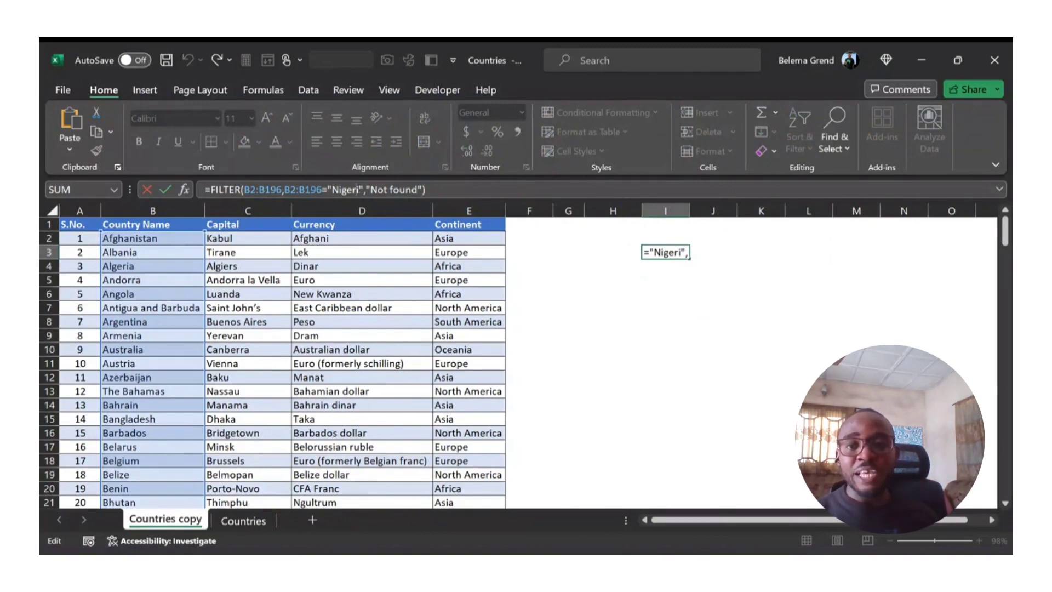
pyautogui.click(266, 190)
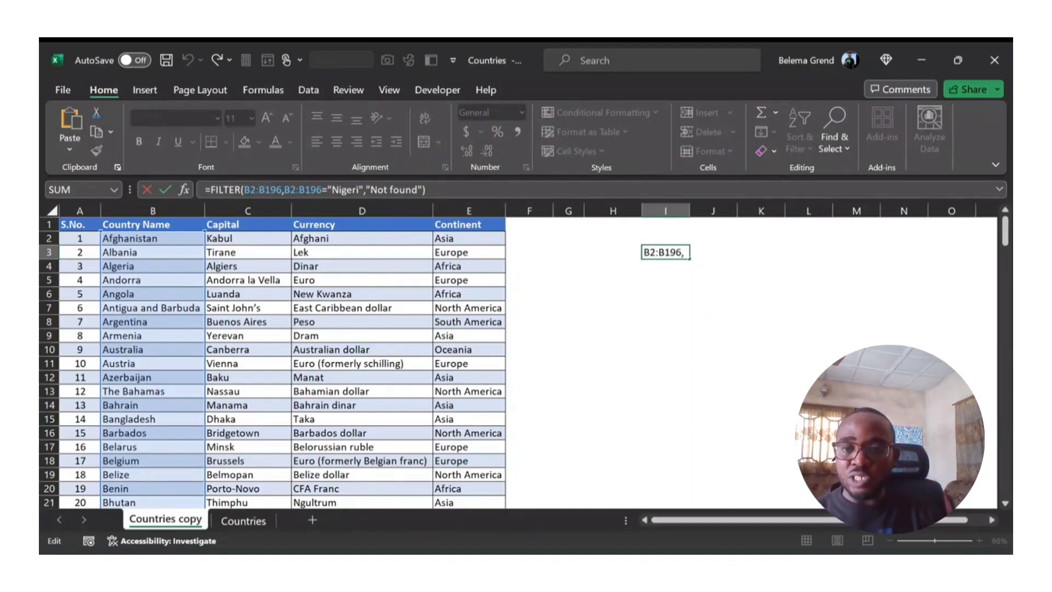
pyautogui.press('BackSpace')
pyautogui.write('C')
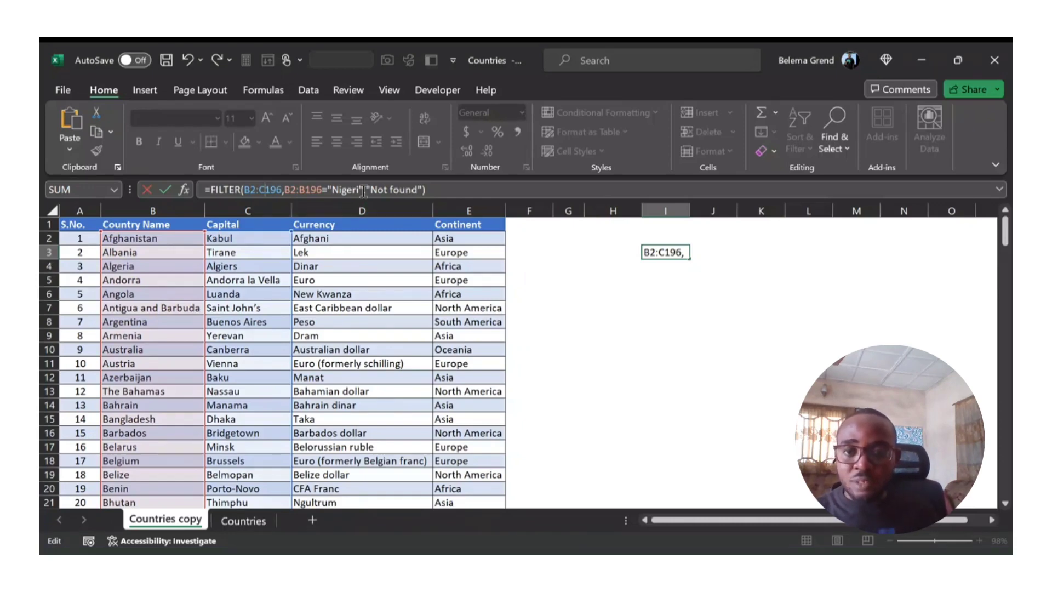
pyautogui.click(362, 189)
pyautogui.write('a')
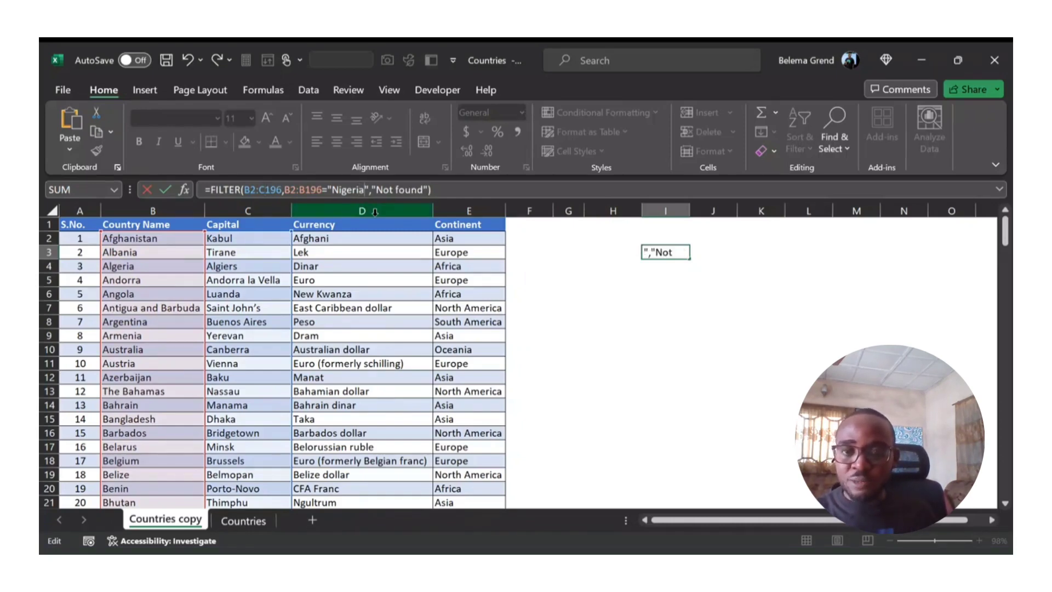
pyautogui.press('Return')
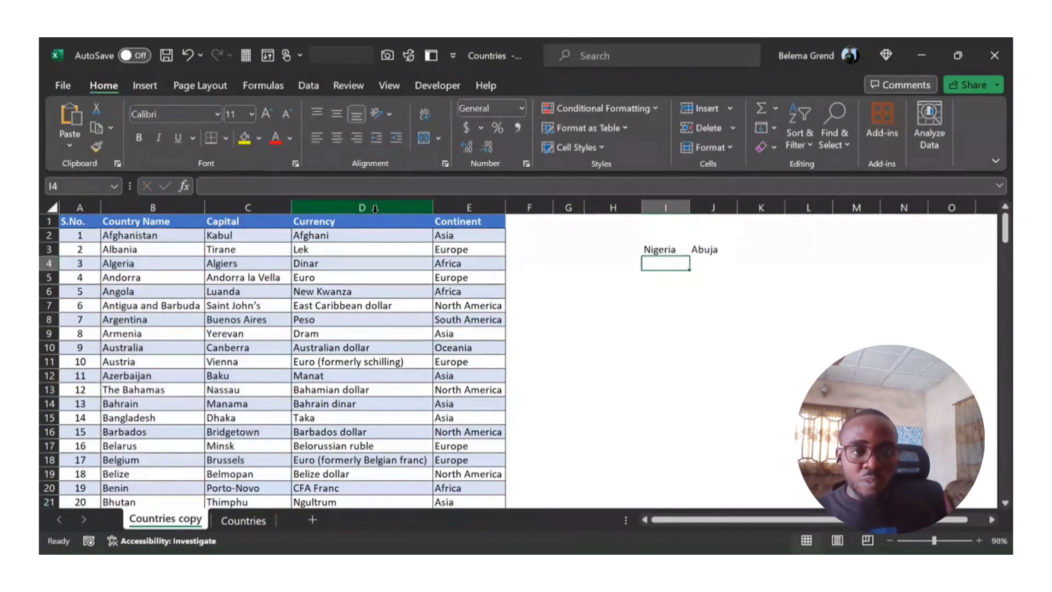
# Step: Find Nigeria in the country list and compare its capital with the FILTER output
pyautogui.scroll(-2, 302, 375)
pyautogui.scroll(-20, 302, 376)
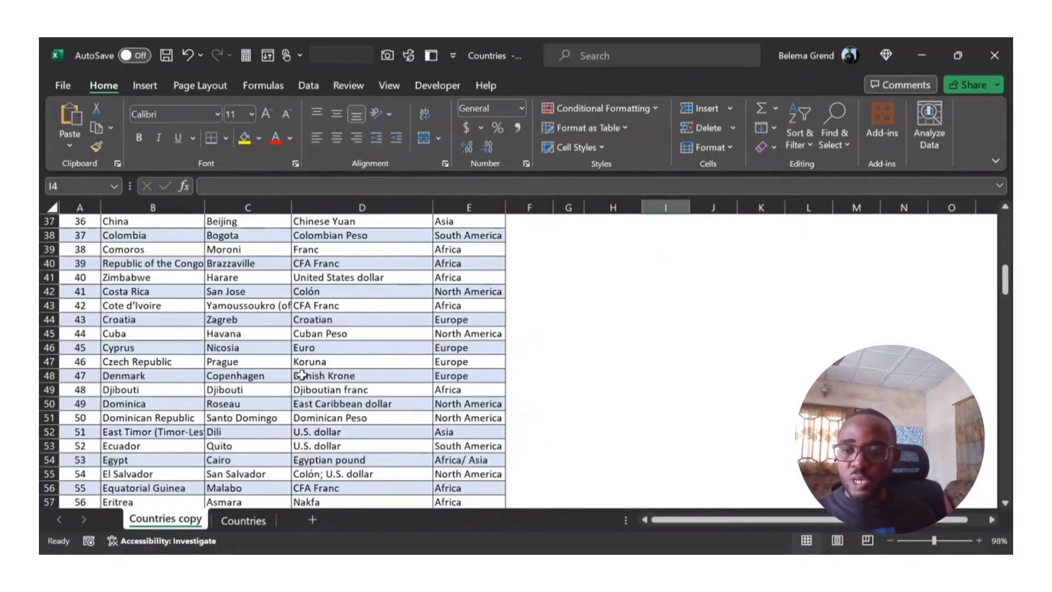
pyautogui.scroll(-10, 301, 375)
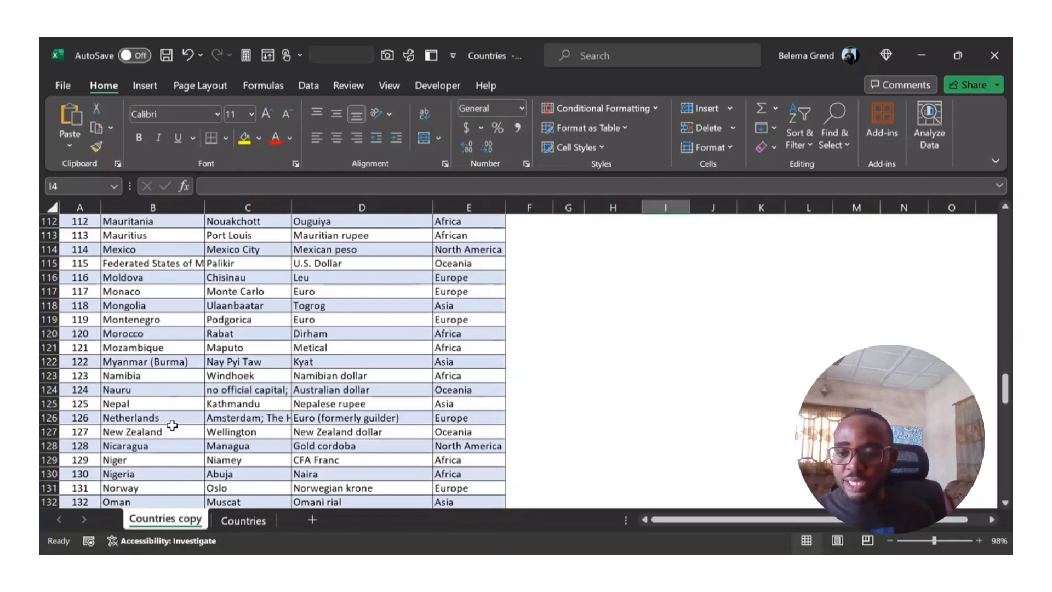
pyautogui.click(159, 475)
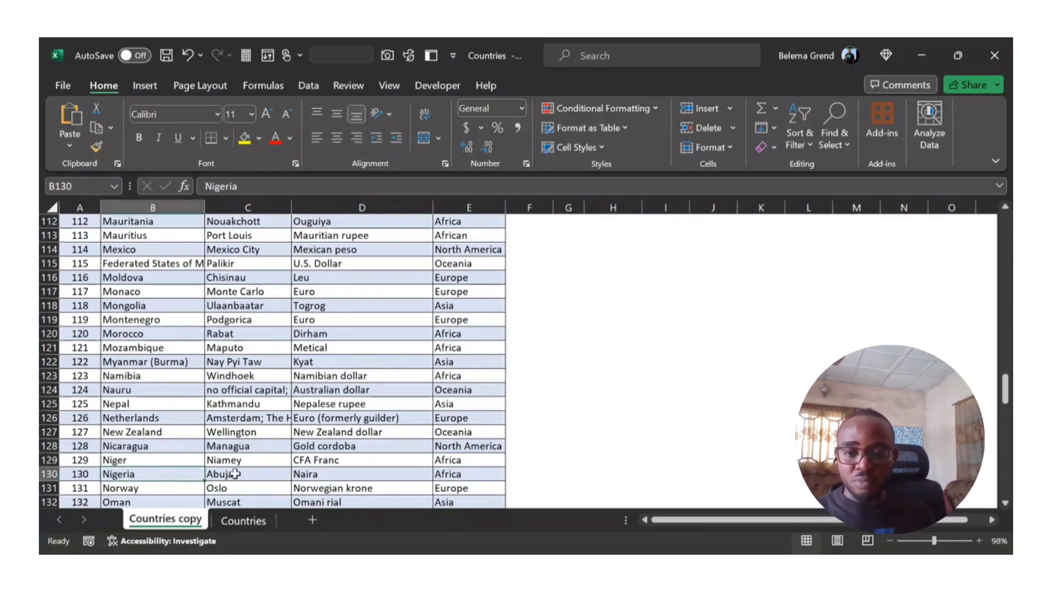
pyautogui.click(645, 375)
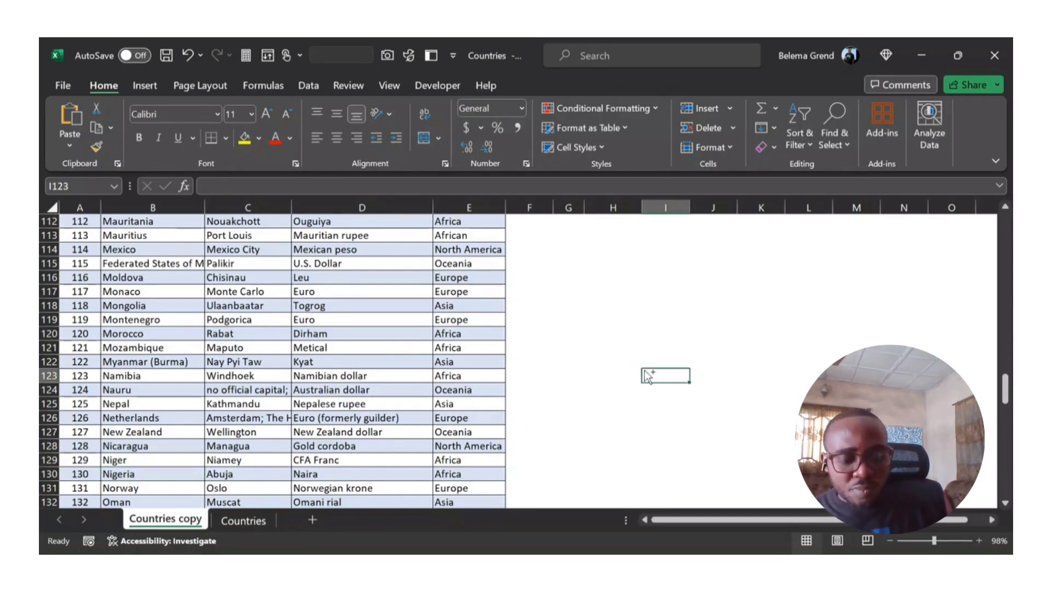
# Step: Extend the array of the FILTER formula in I3 to B2:D196 to include the currency column
pyautogui.hotkey('ctrl', 'Up')
pyautogui.scroll(1, 640, 274)
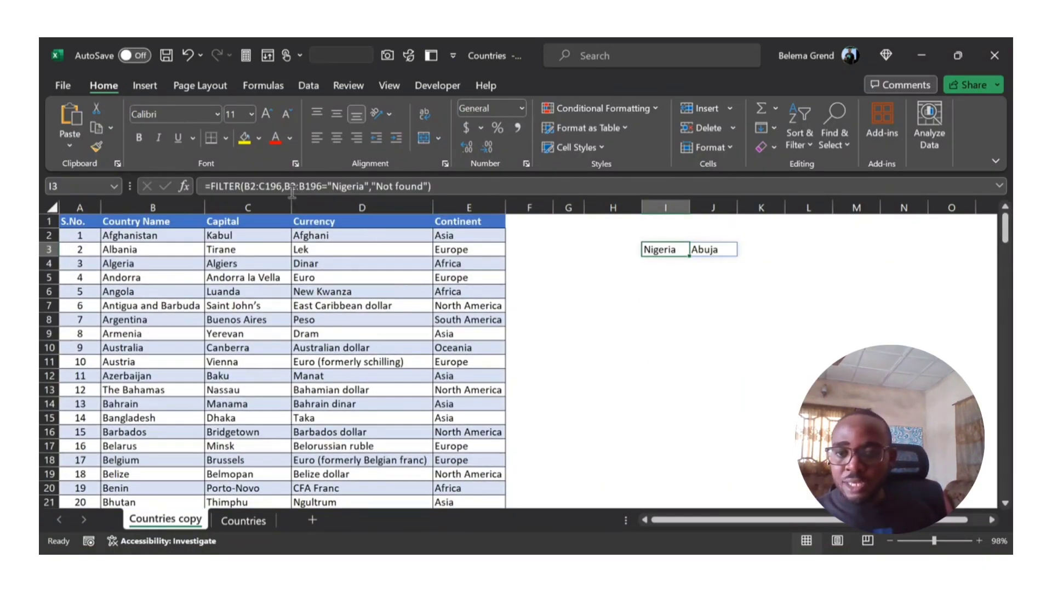
pyautogui.click(265, 189)
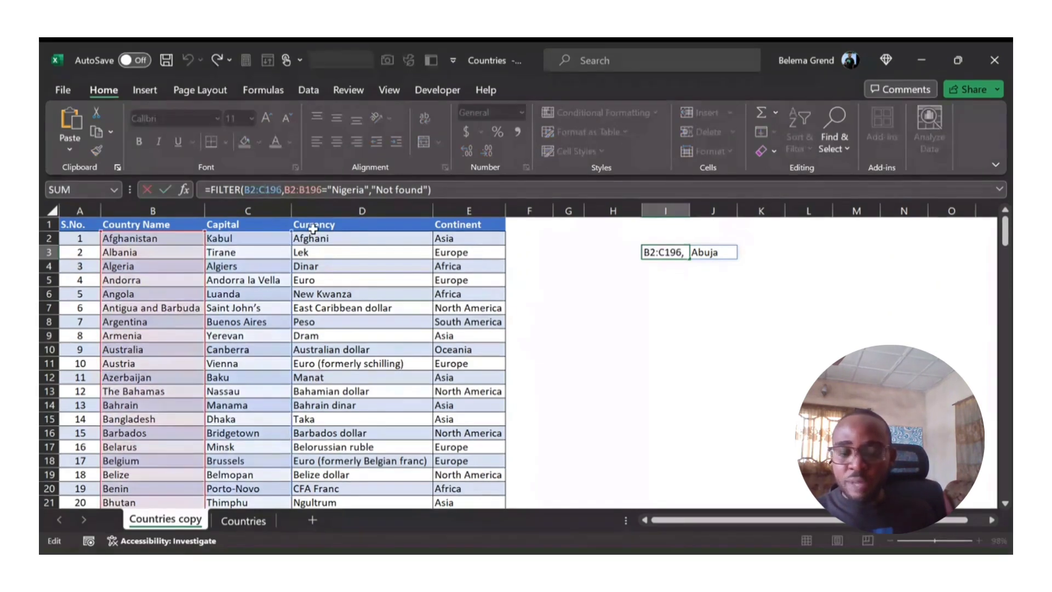
pyautogui.press('BackSpace')
pyautogui.write('D')
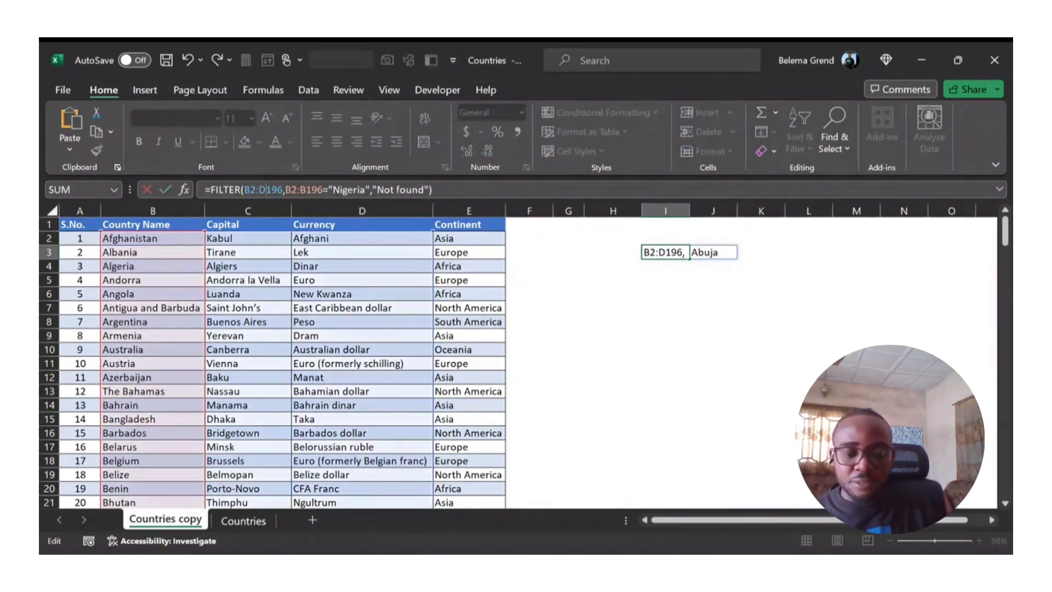
pyautogui.press('Return')
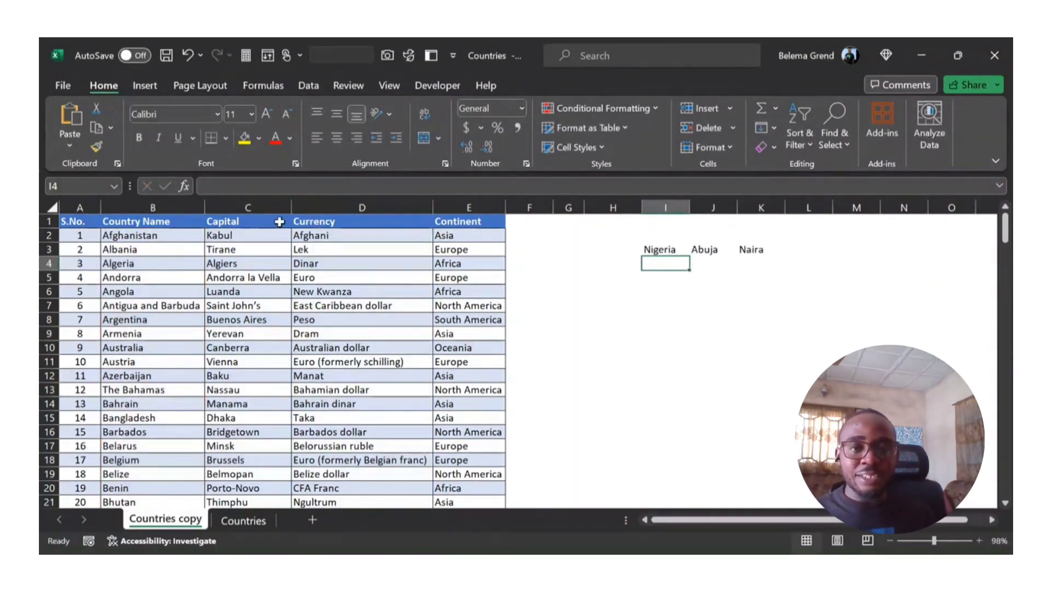
# Step: Examine Nigeria's full row in the country list, checking its currency against the FILTER output
pyautogui.click(303, 220)
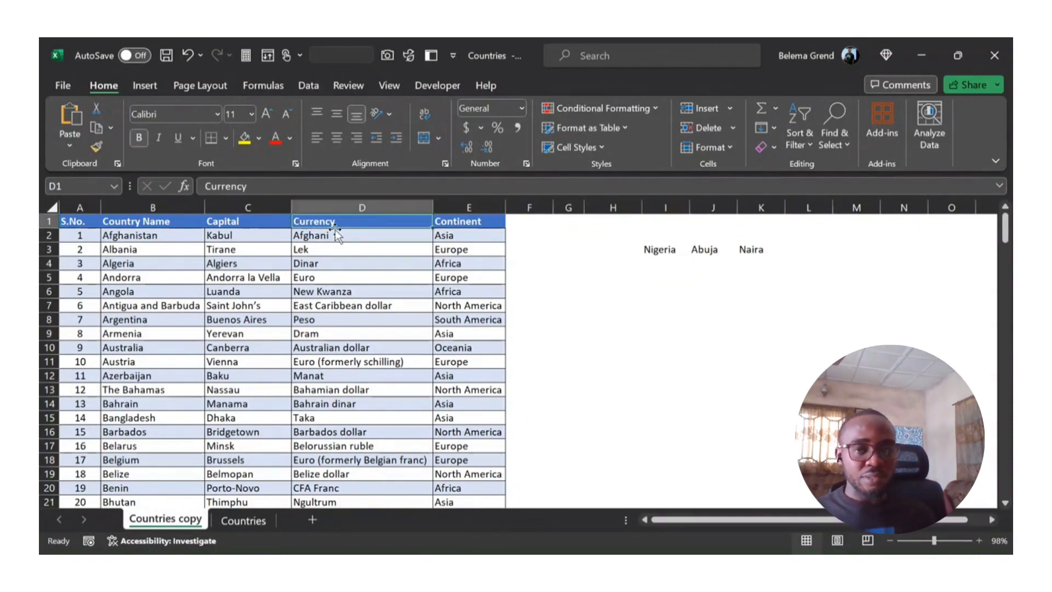
pyautogui.scroll(-20, 323, 328)
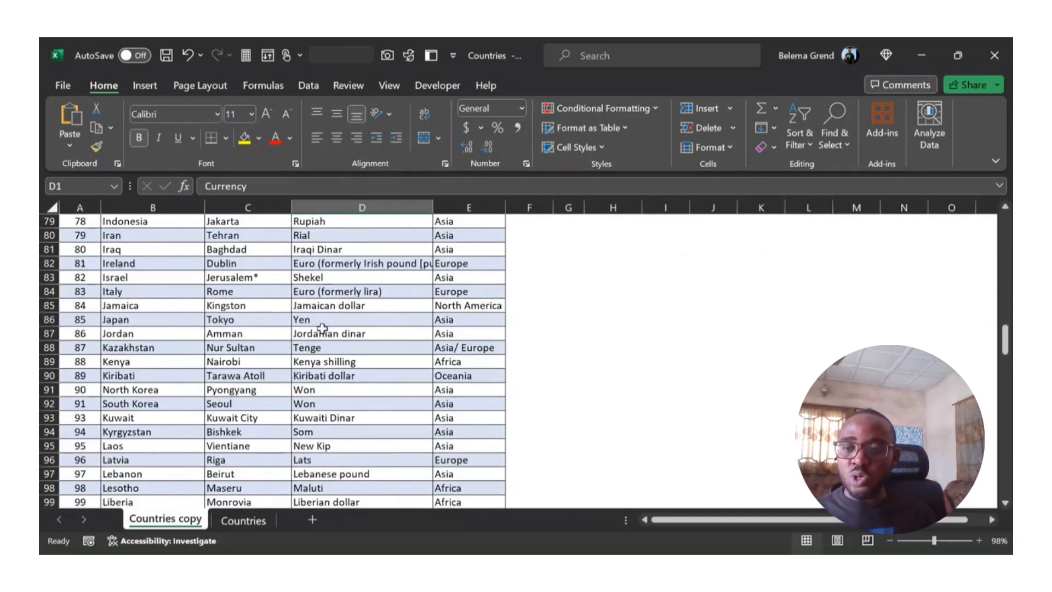
pyautogui.scroll(-16, 322, 327)
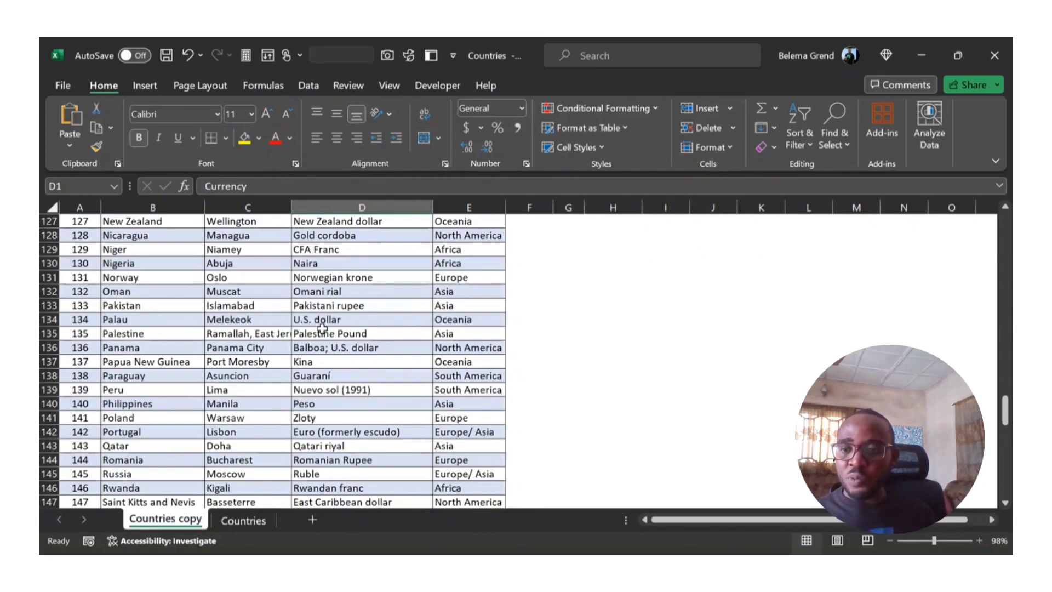
pyautogui.click(157, 265)
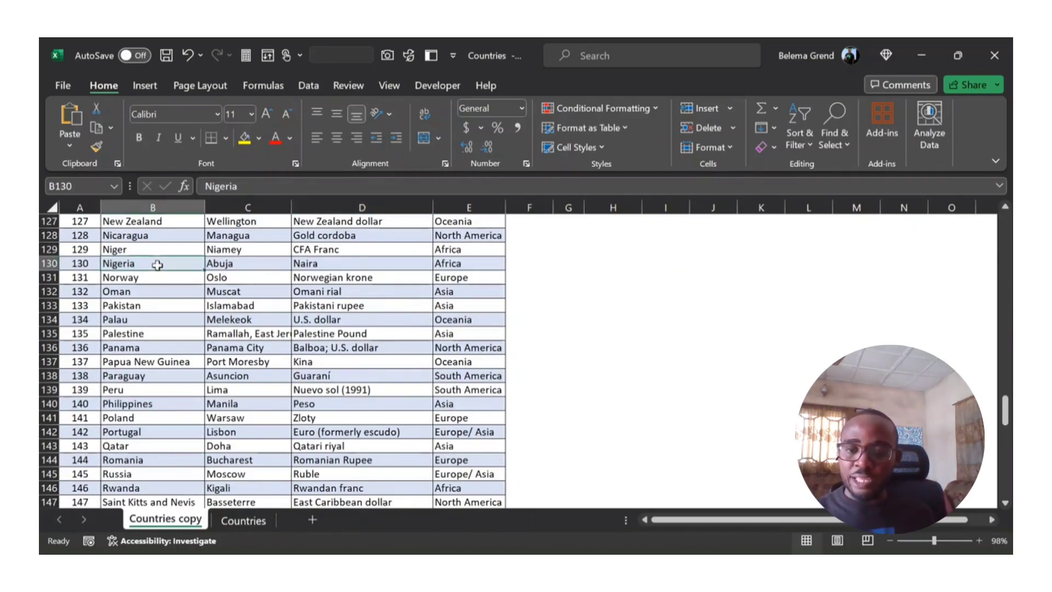
pyautogui.hotkey('shift', 'space')
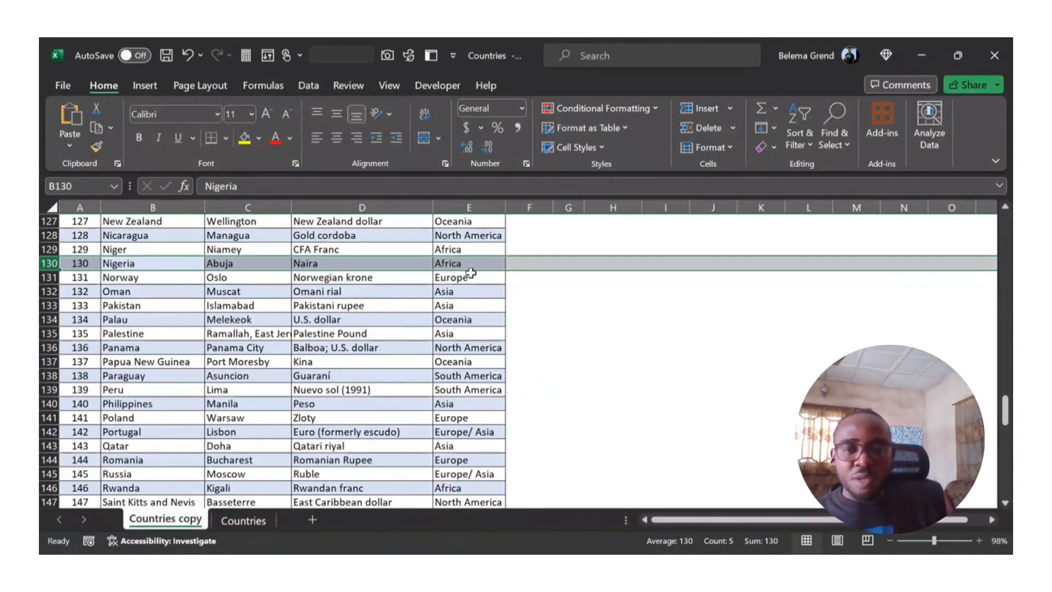
pyautogui.hotkey('ctrl', 'Up')
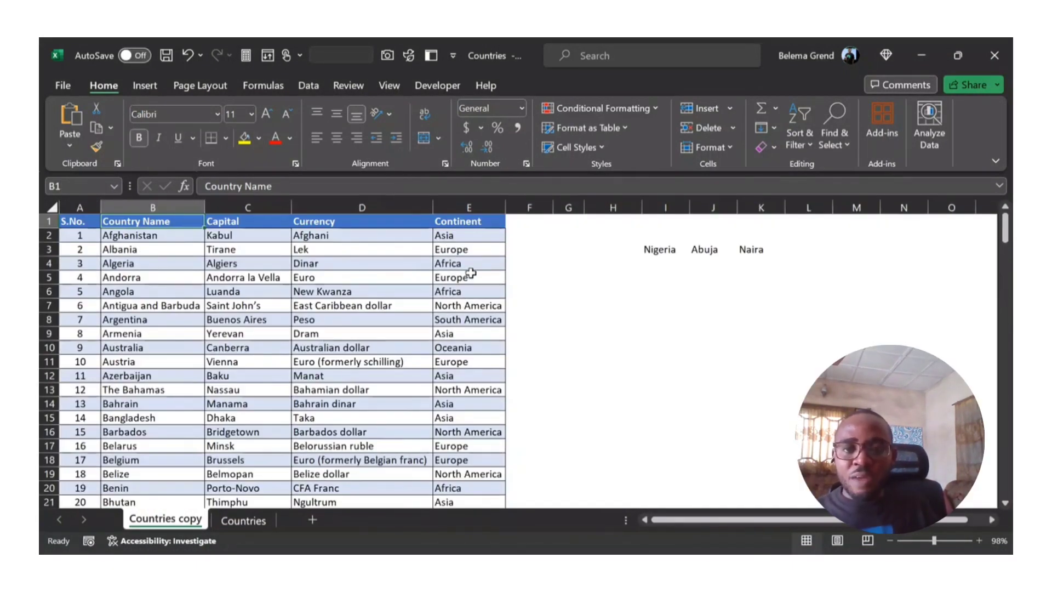
# Step: Replace the hard-coded "Nigeria" in I3's FILTER condition with a reference to cell H1 and enter the formula
pyautogui.click(663, 252)
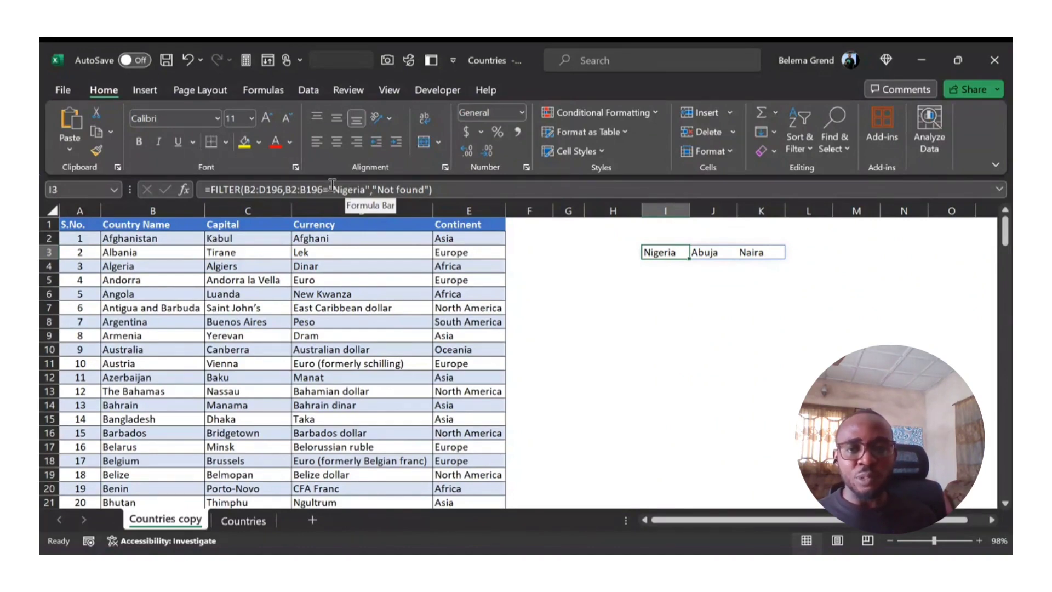
pyautogui.moveTo(331, 184); pyautogui.dragTo(371, 188)
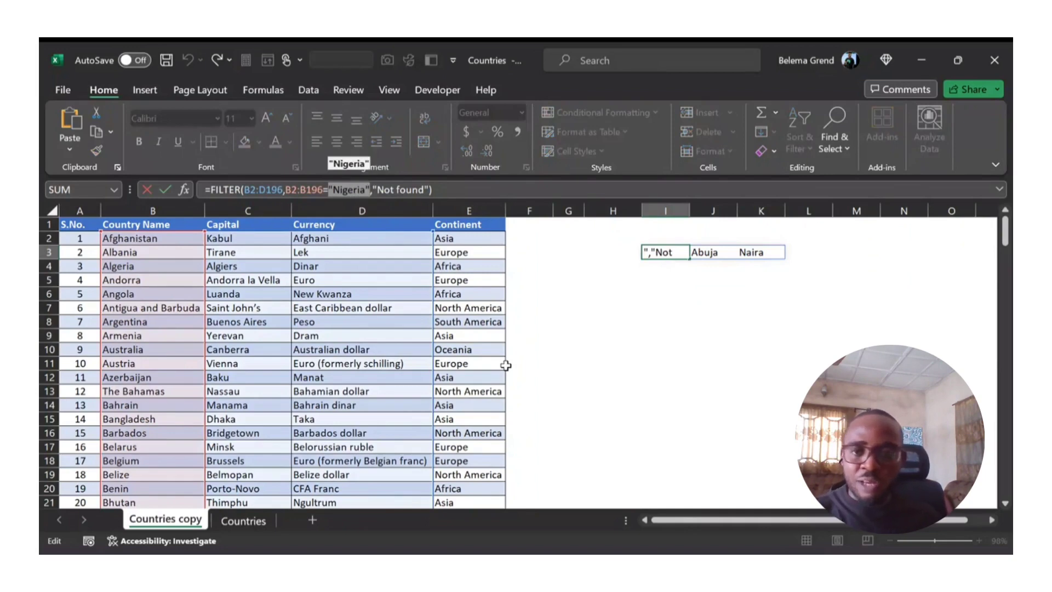
pyautogui.press('Delete')
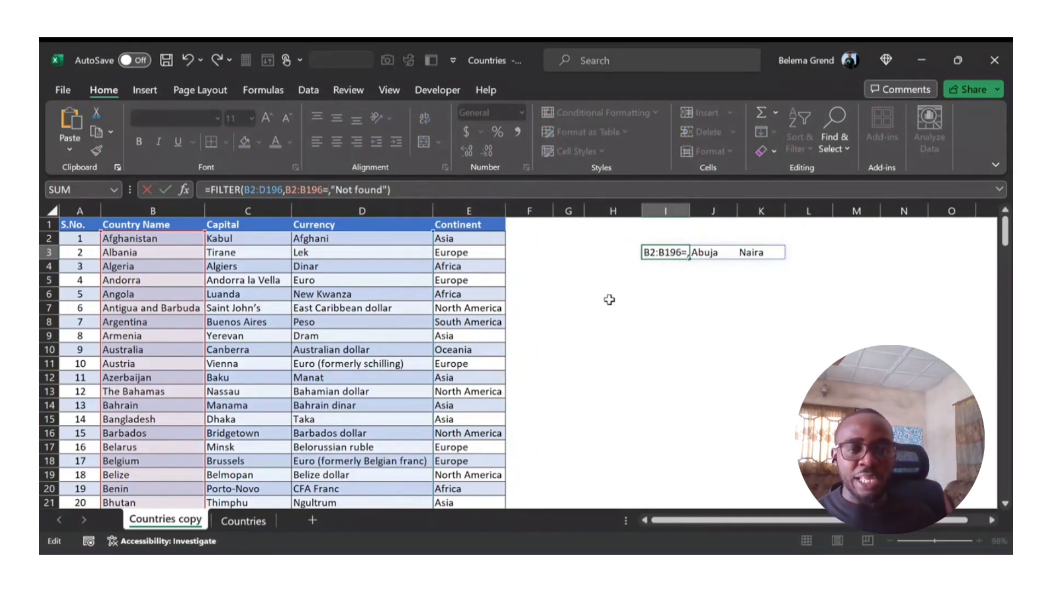
pyautogui.click(614, 223)
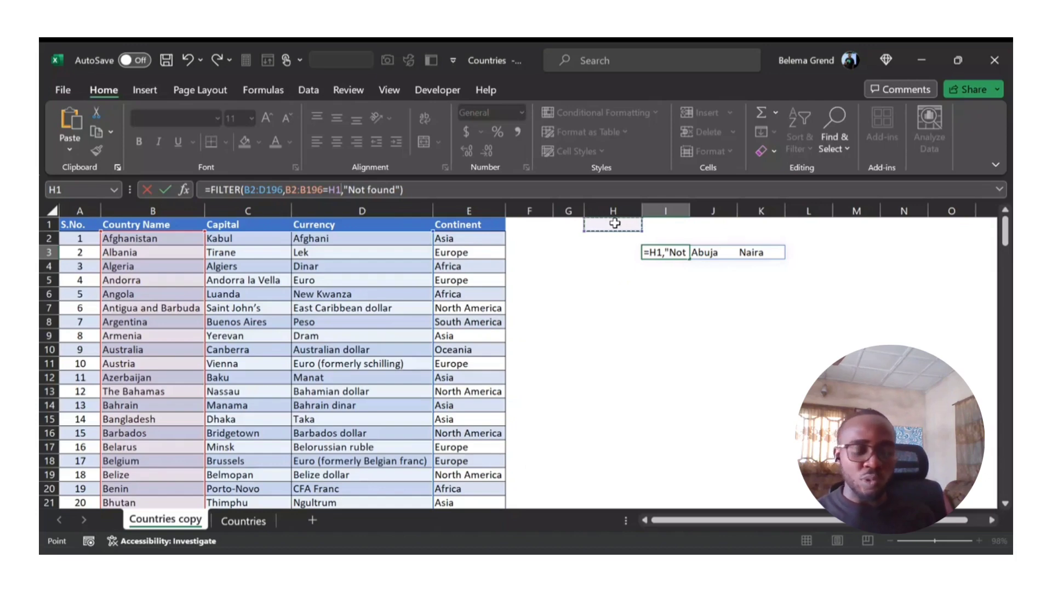
pyautogui.press('Down')
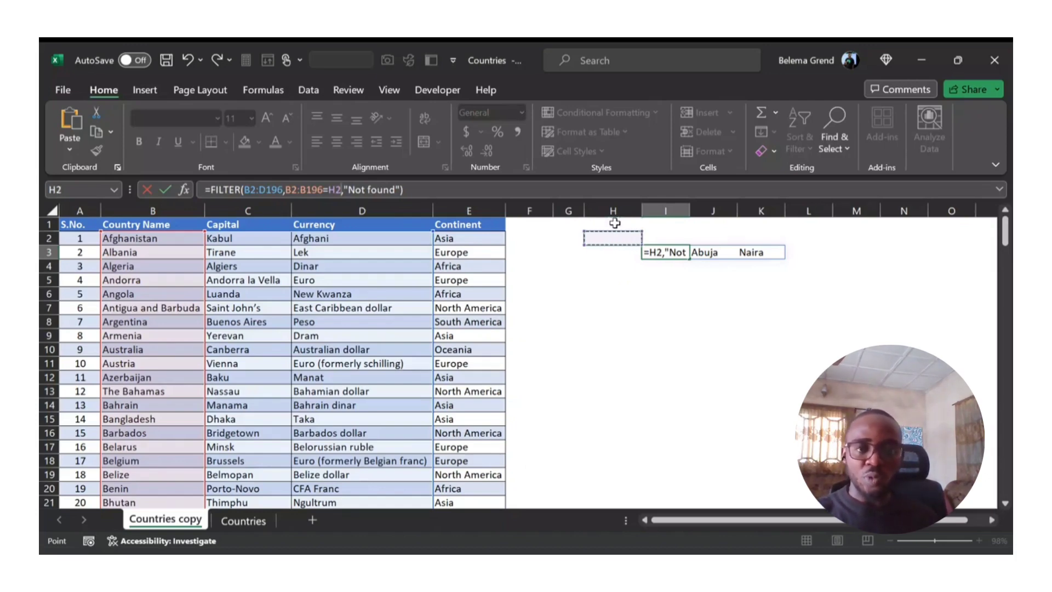
pyautogui.press('Up')
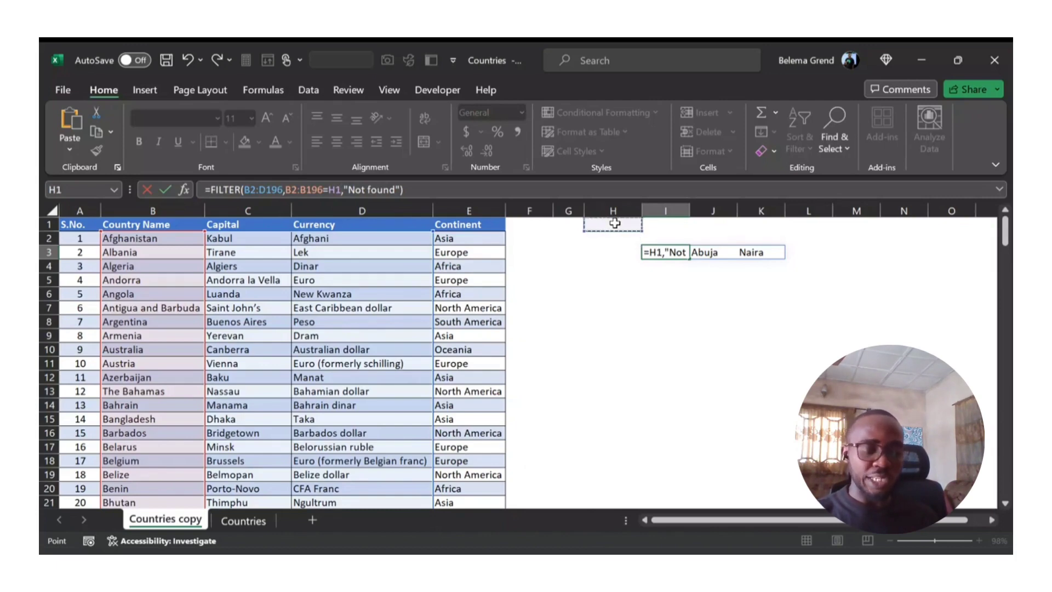
pyautogui.press('Return')
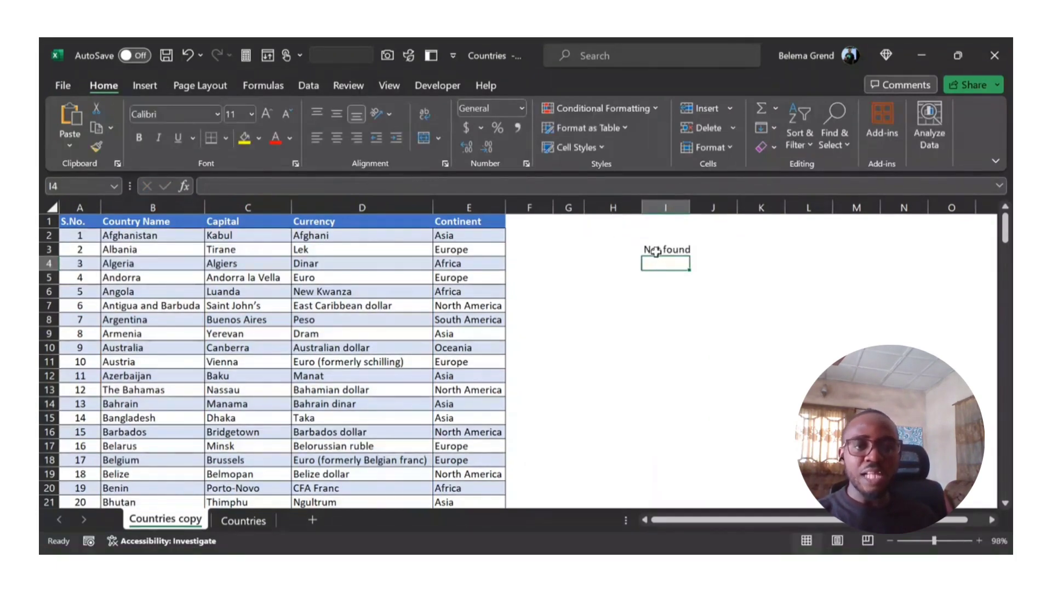
# Step: Enter Nigeria in cell H1 as the country to look up
pyautogui.click(622, 221)
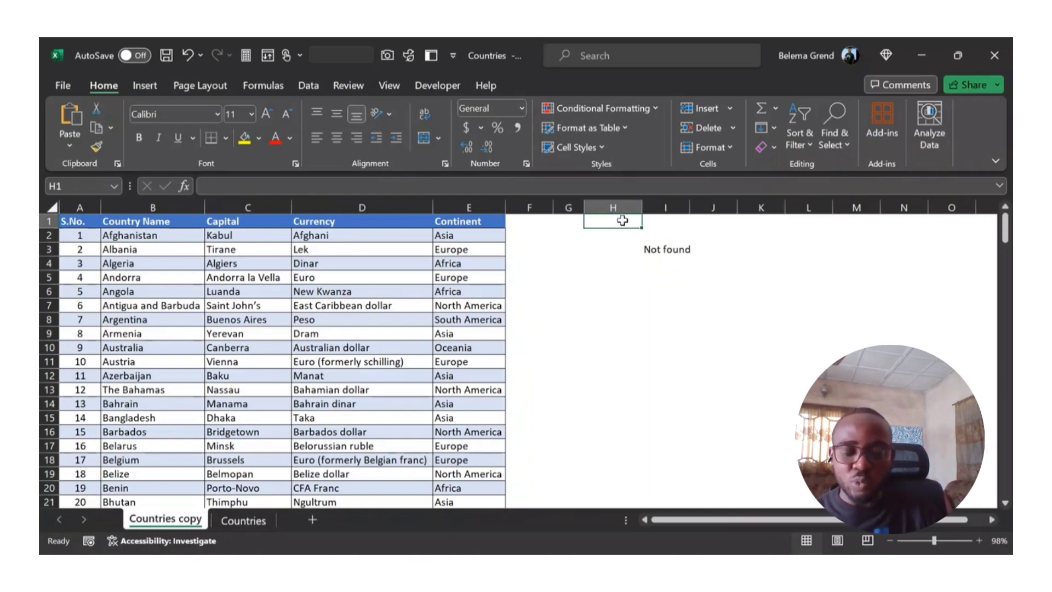
pyautogui.write('Nigeria')
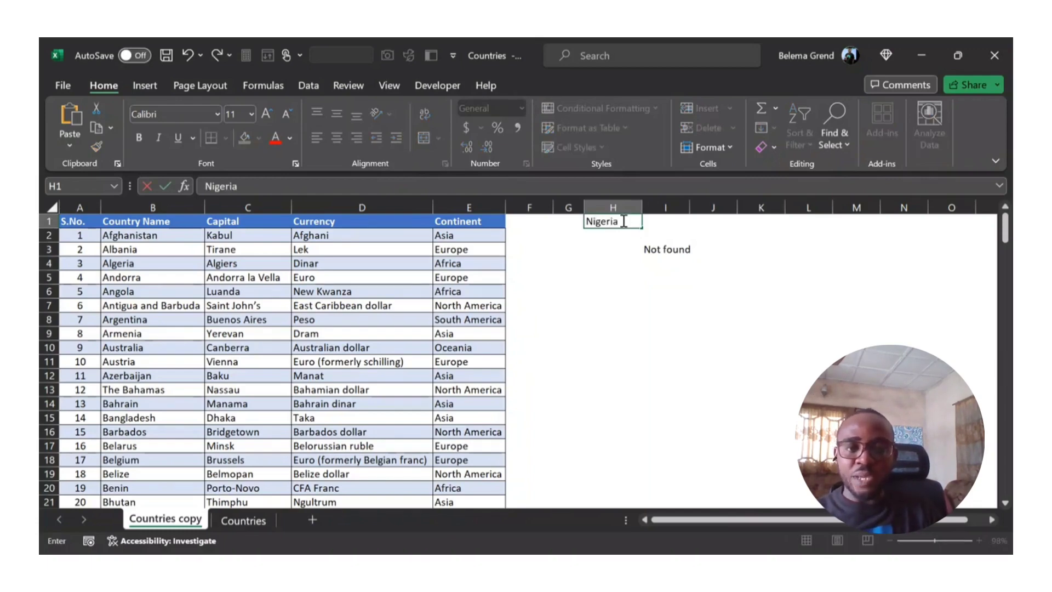
pyautogui.press('Return')
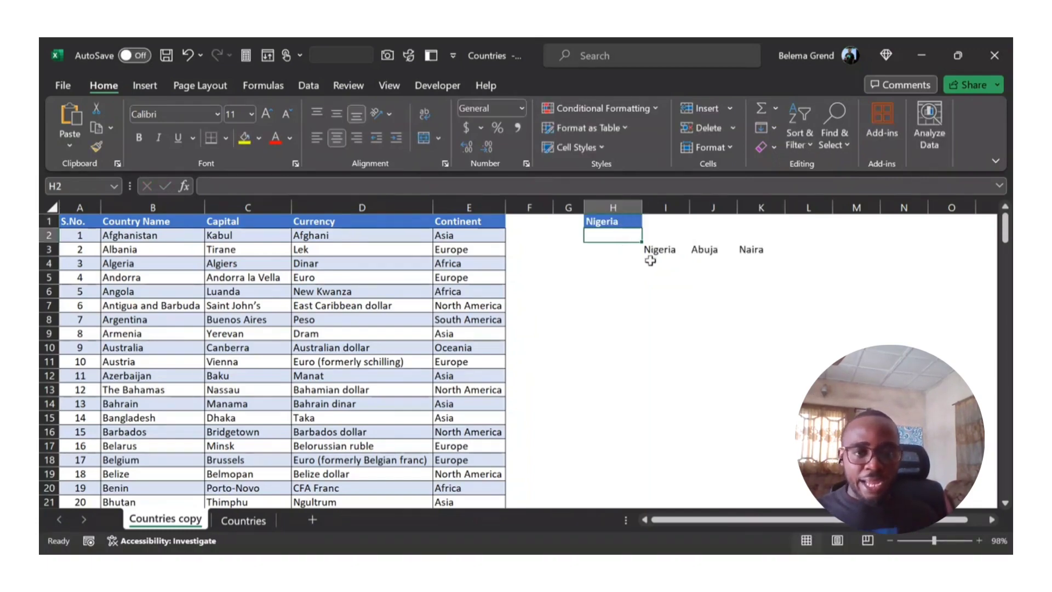
# Step: Change the lookup country in cell H1 to Algeria
pyautogui.click(622, 221)
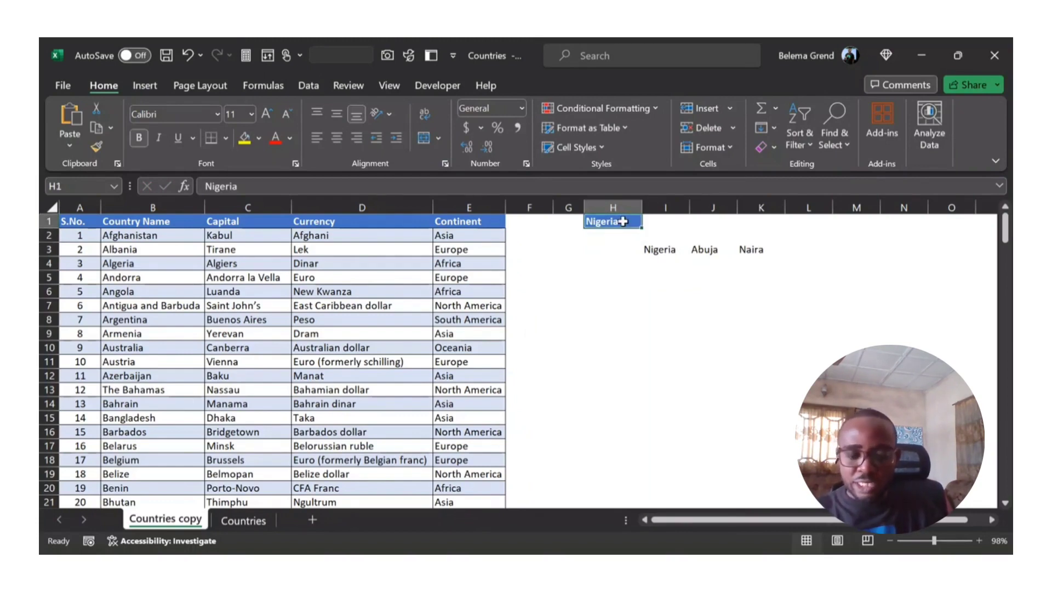
pyautogui.write('Alger')
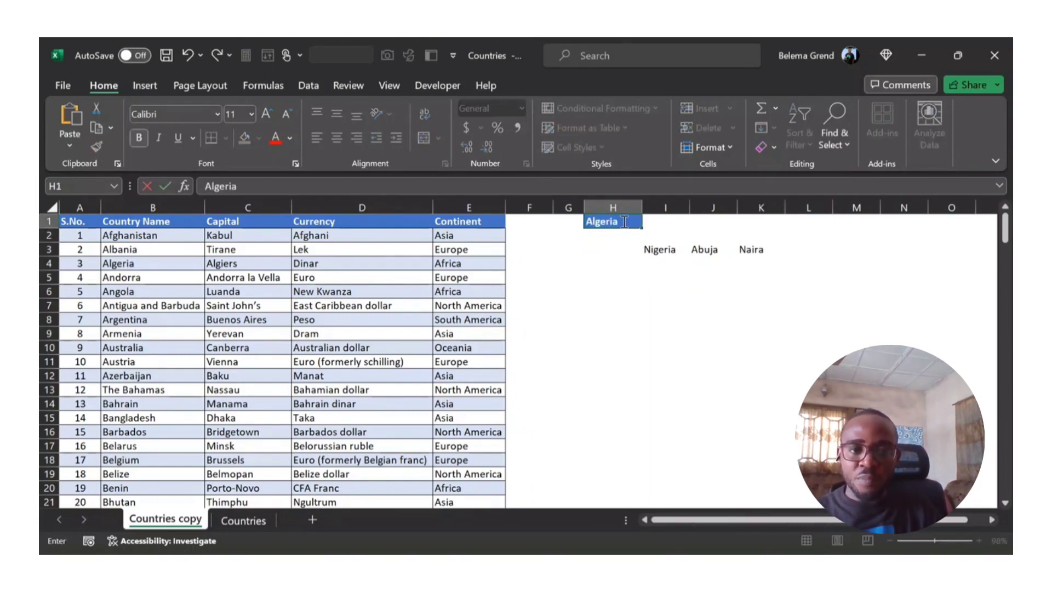
pyautogui.write('ia')
pyautogui.press('Return')
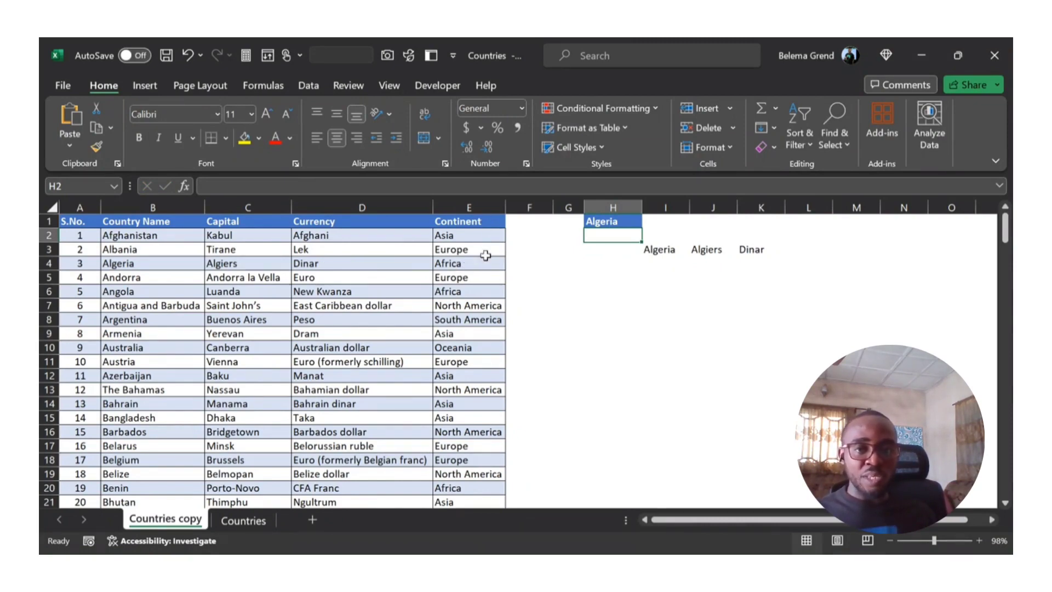
# Step: Extend the FILTER formula's return range in I3 to B2:E196 so it includes the continent column
pyautogui.click(669, 248)
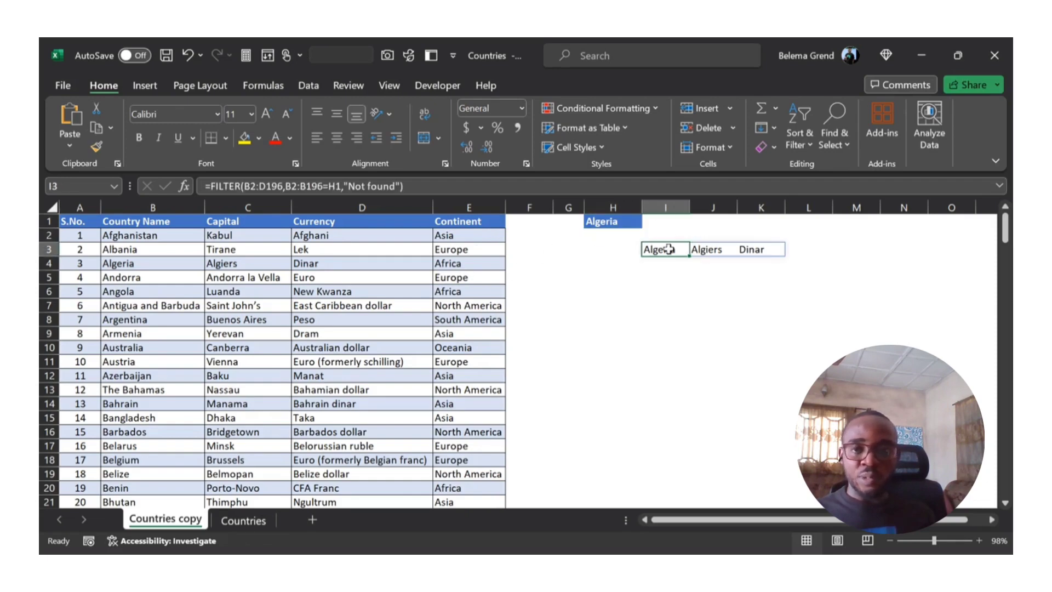
pyautogui.click(267, 181)
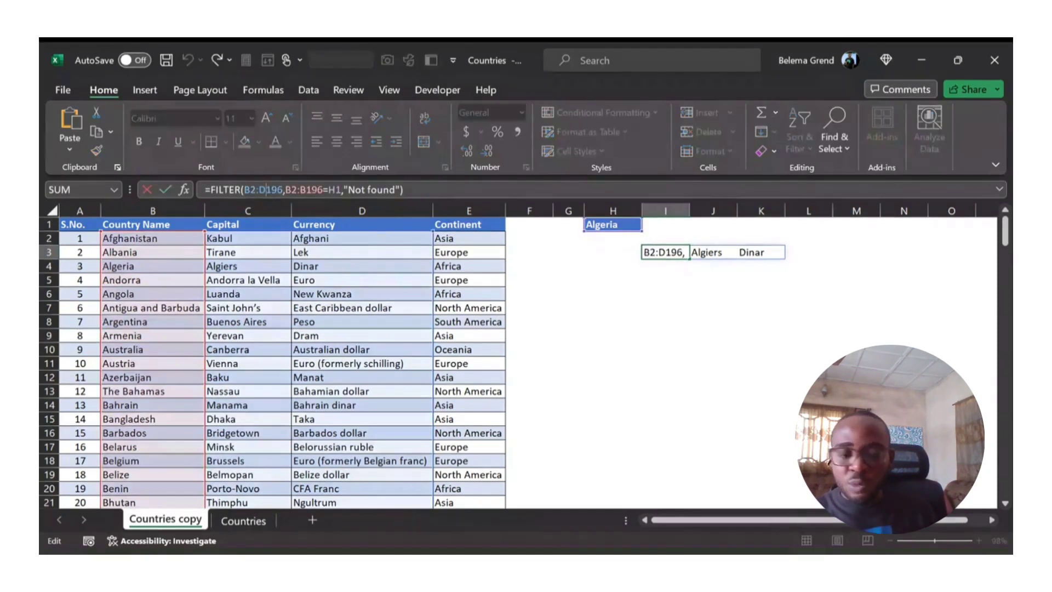
pyautogui.press('BackSpace')
pyautogui.write('E')
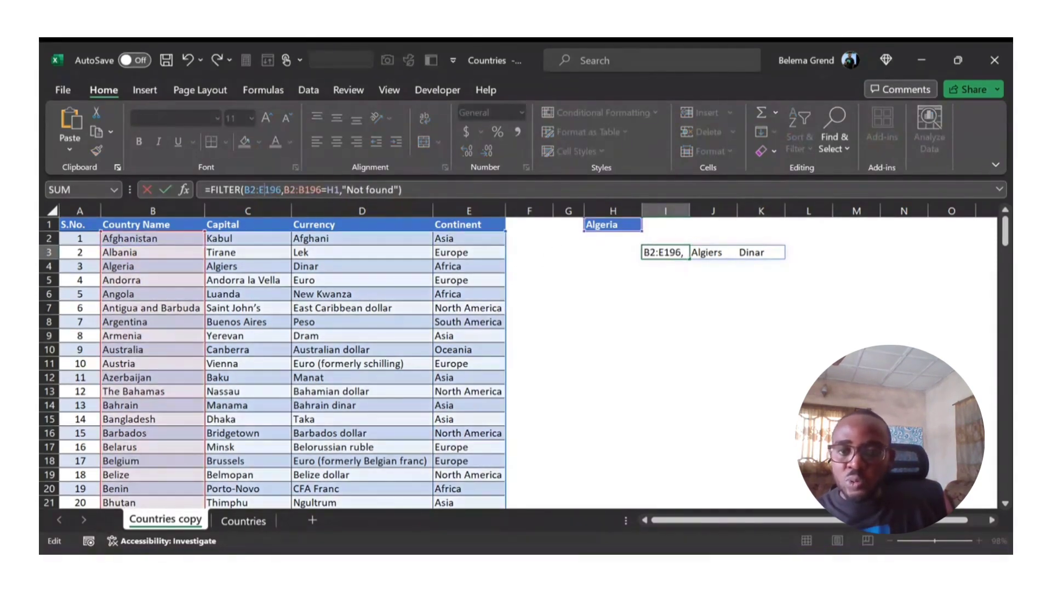
pyautogui.press('Return')
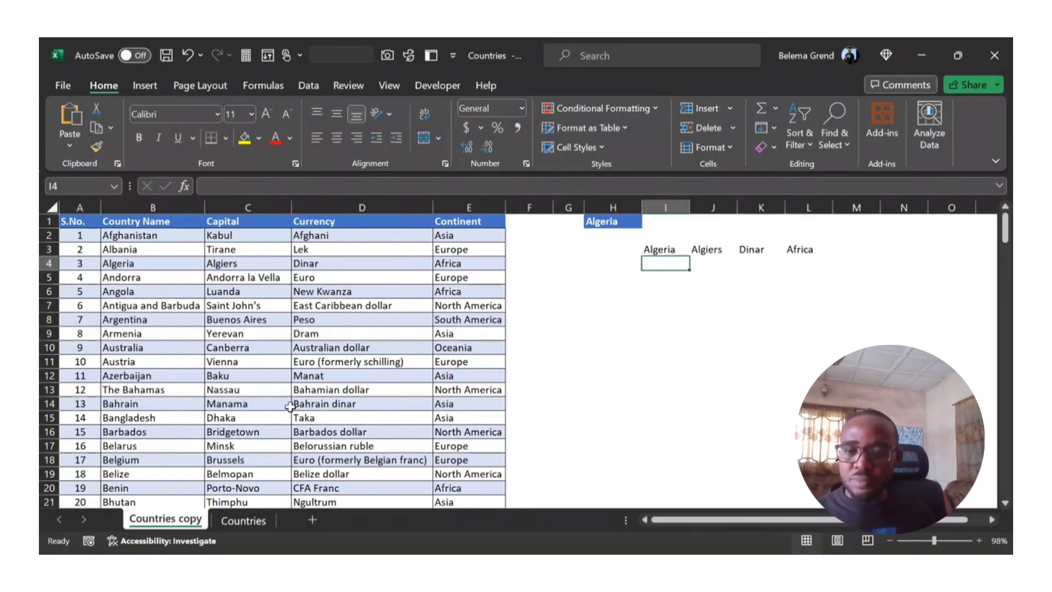
# Step: Change the lookup country in cell H1 to Bahrain
pyautogui.click(165, 409)
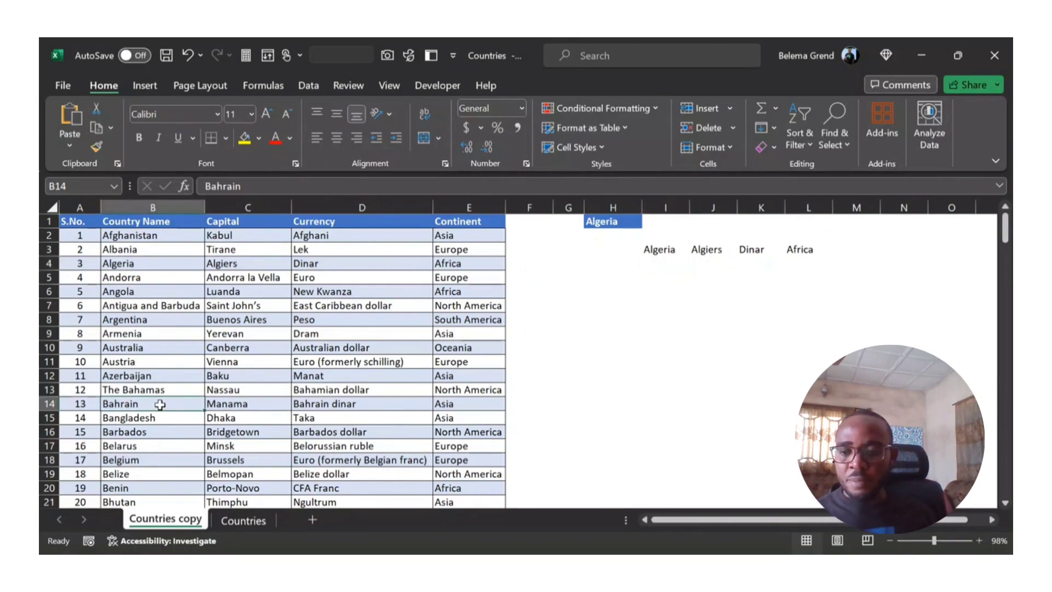
pyautogui.click(601, 221)
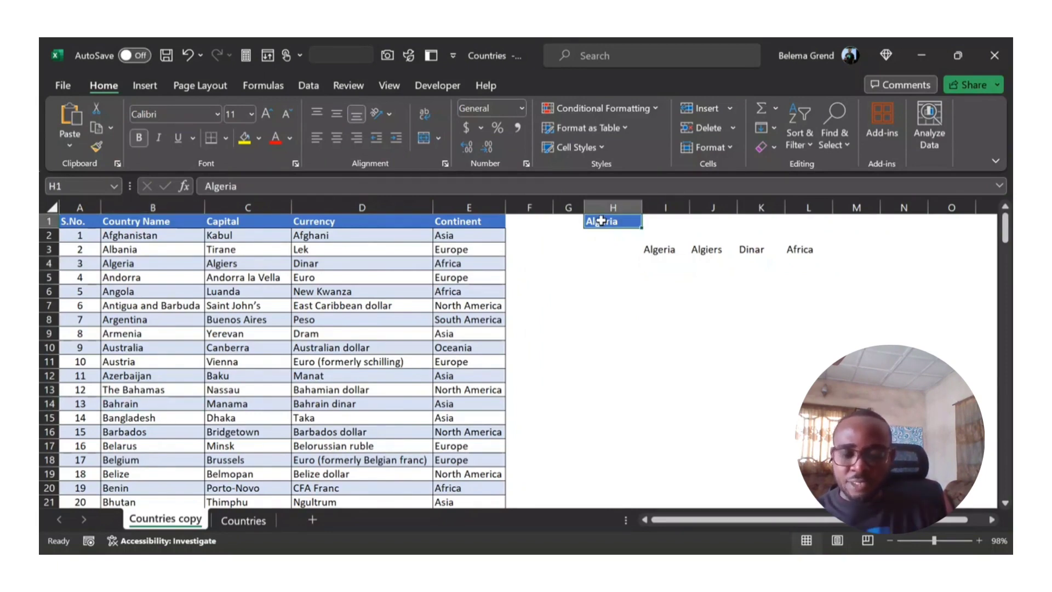
pyautogui.write('B')
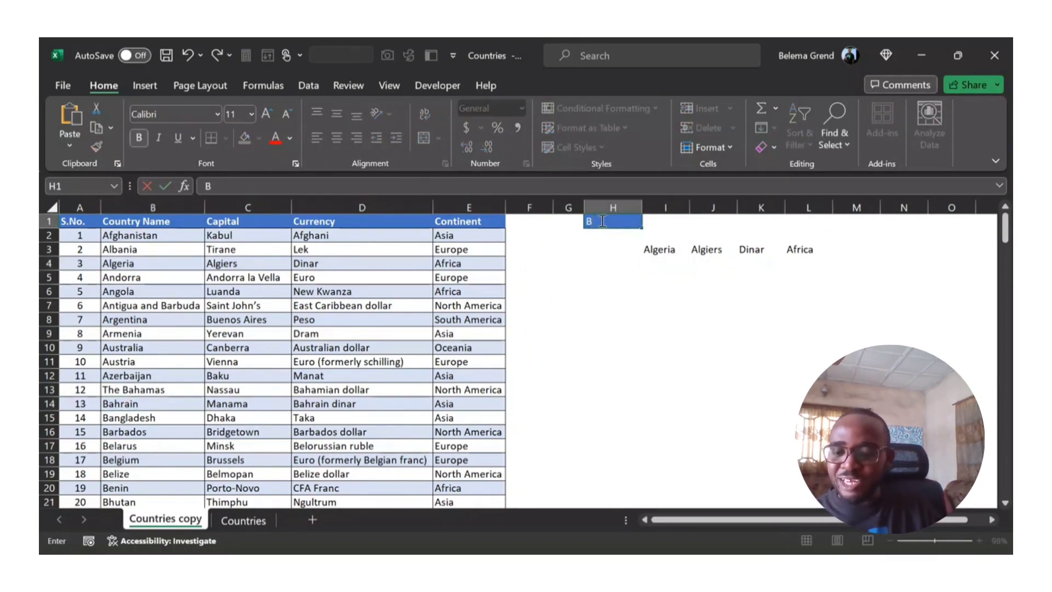
pyautogui.write('ahrai')
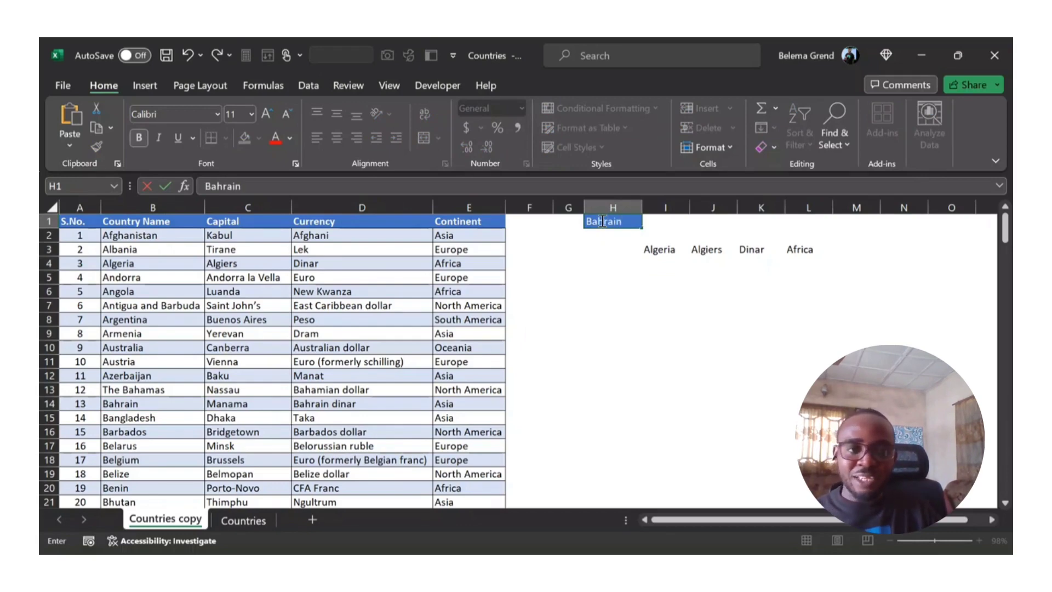
pyautogui.write('n')
pyautogui.press('Return')
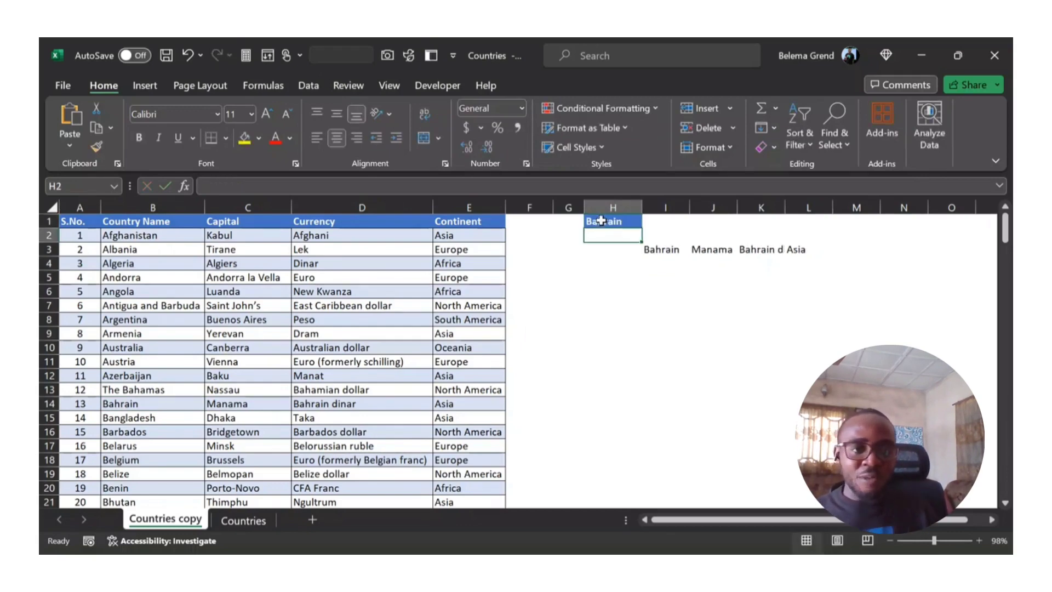
# Step: Check Bahrain's full row in the country list against the FILTER output, and autofit column K to its currency text
pyautogui.click(155, 404)
pyautogui.hotkey('shift', 'space')
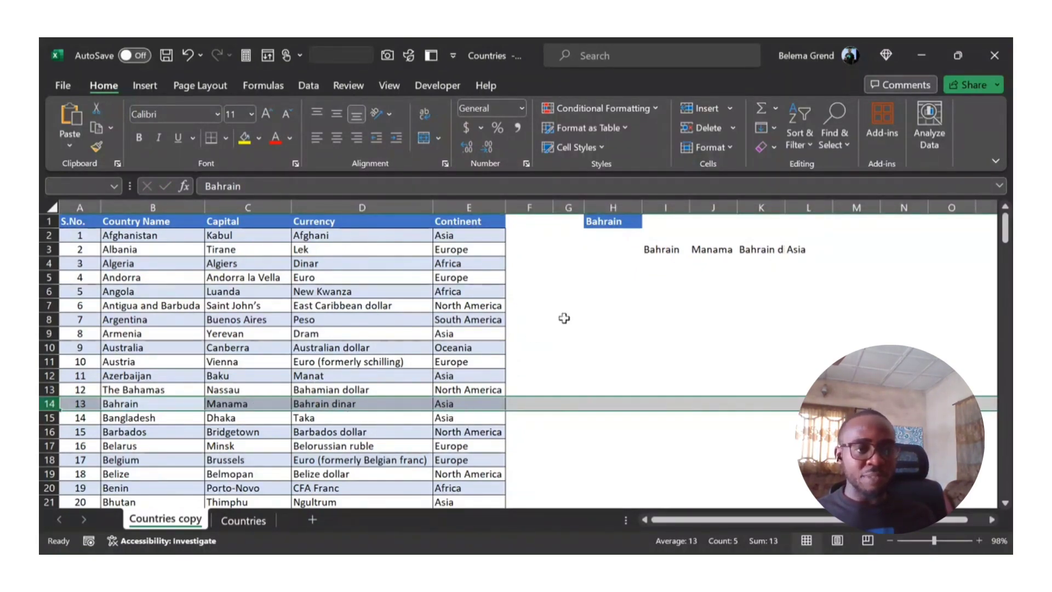
pyautogui.click(675, 251)
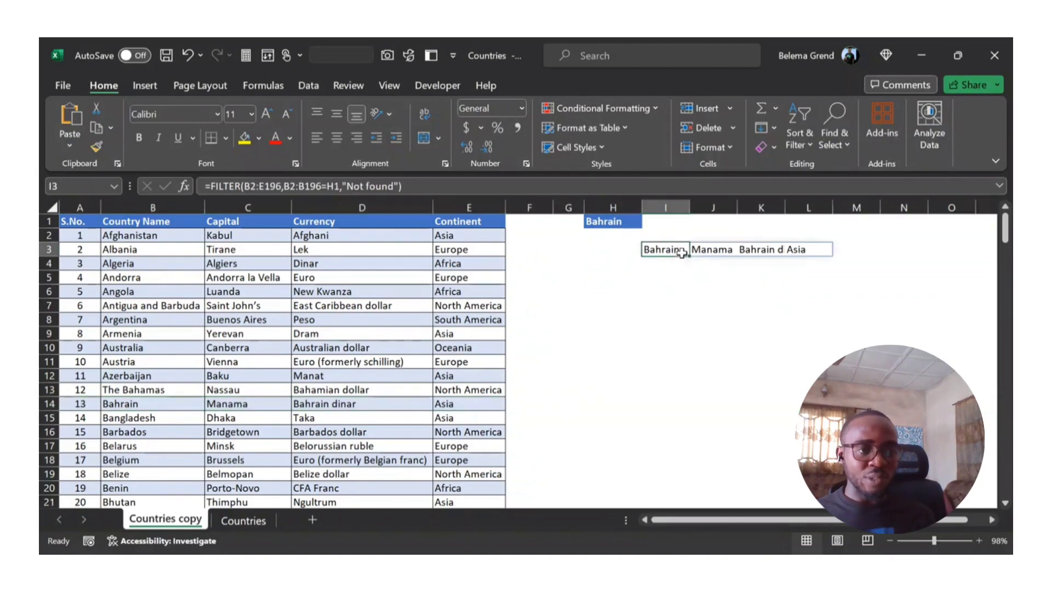
pyautogui.doubleClick(785, 213)
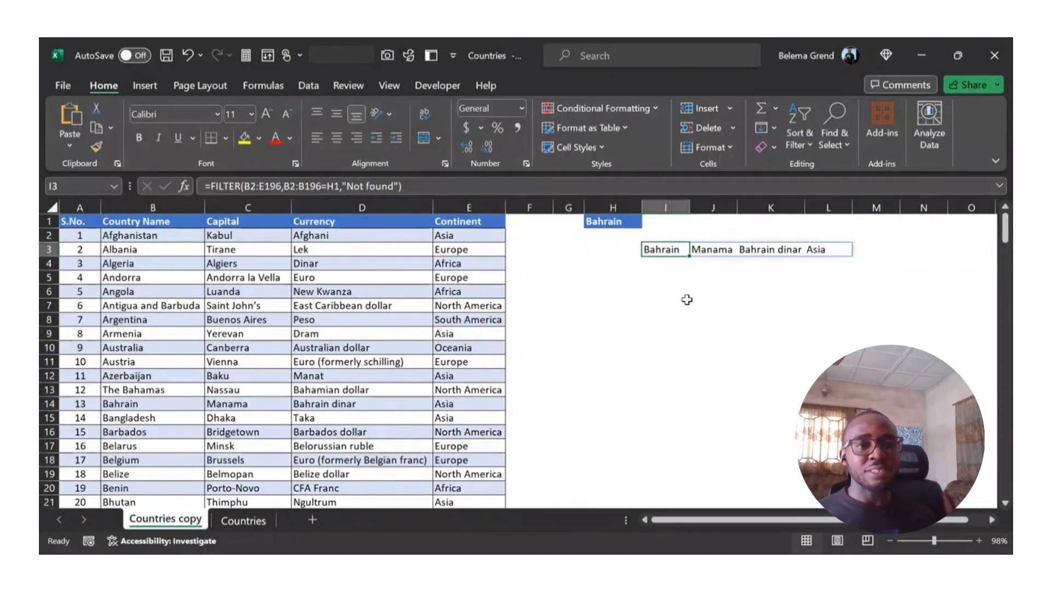
# Step: On the Countries sheet, replace the search box term with "alg" to try a partial country name
pyautogui.click(609, 224)
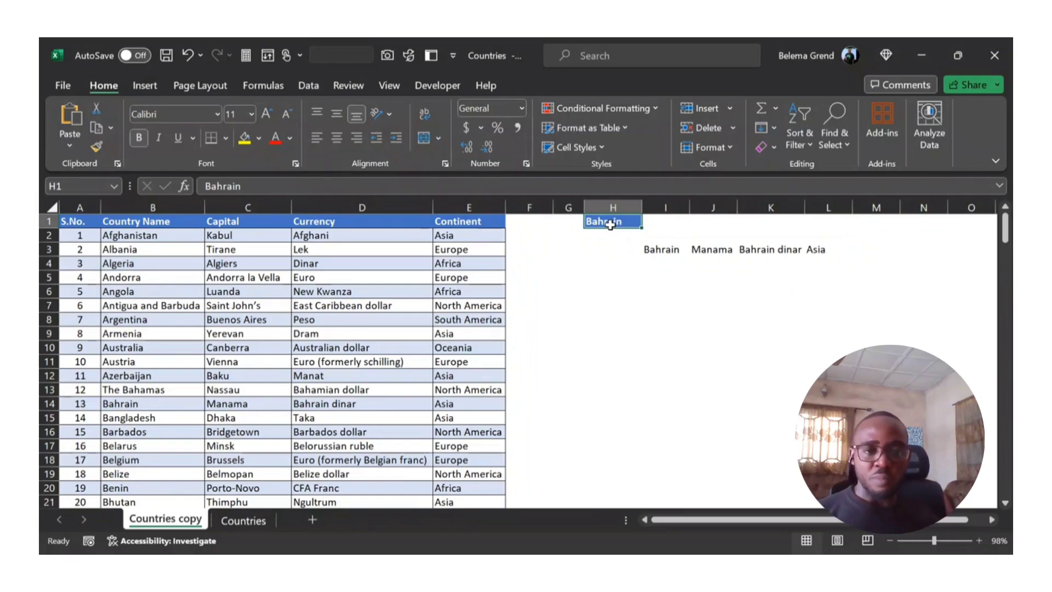
pyautogui.click(235, 521)
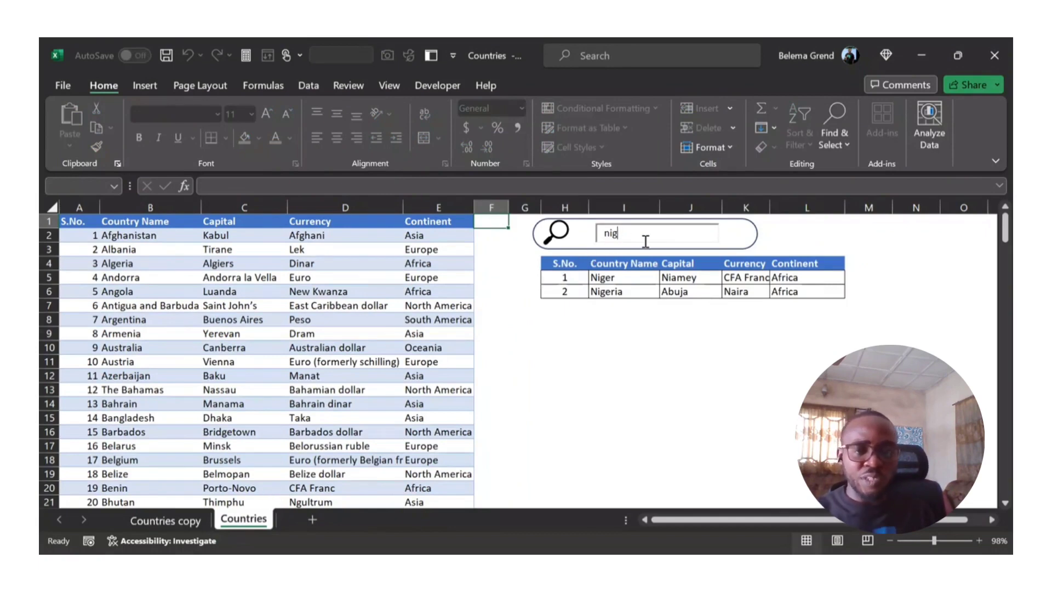
pyautogui.press('BackSpace')
pyautogui.press('BackSpace')
pyautogui.press('BackSpace')
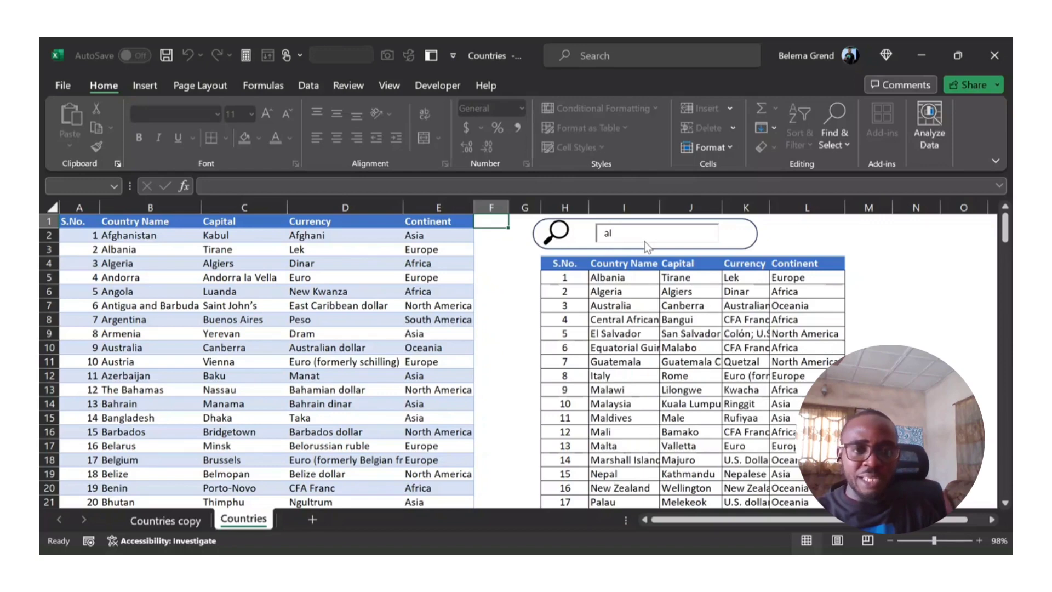
pyautogui.write('g')
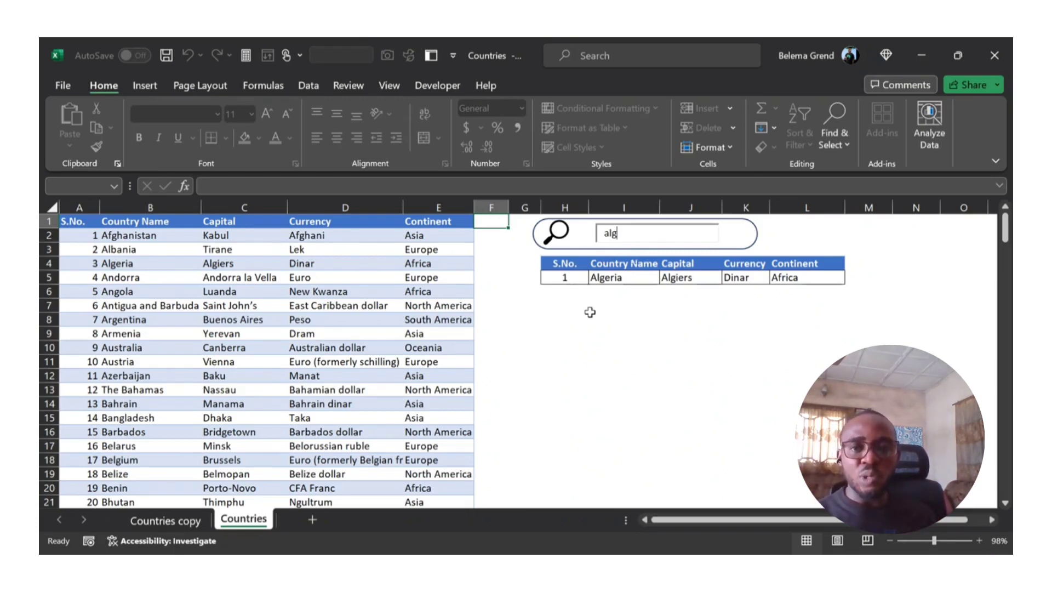
# Step: Search the Countries sheet's table for "aus" and restore the search term "nig"
pyautogui.press('BackSpace')
pyautogui.press('BackSpace')
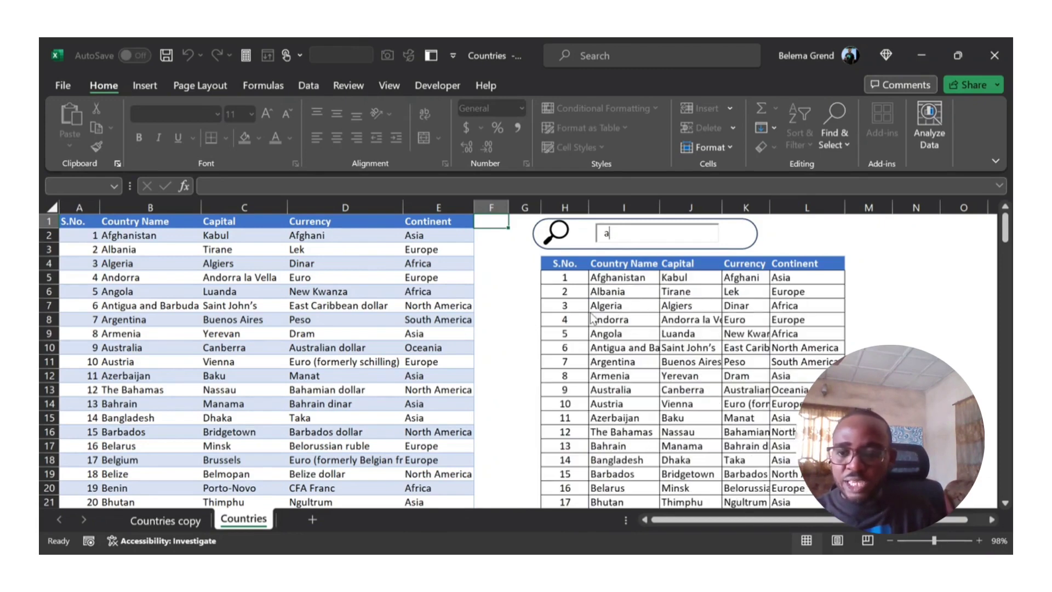
pyautogui.write('us')
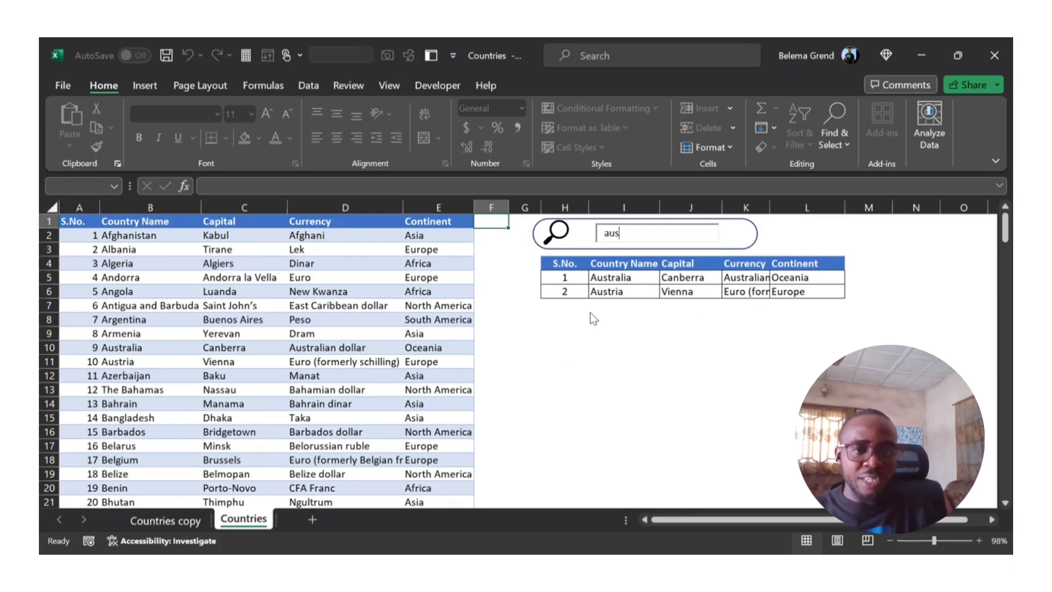
pyautogui.press('BackSpace')
pyautogui.press('BackSpace')
pyautogui.press('BackSpace')
pyautogui.write('nig')
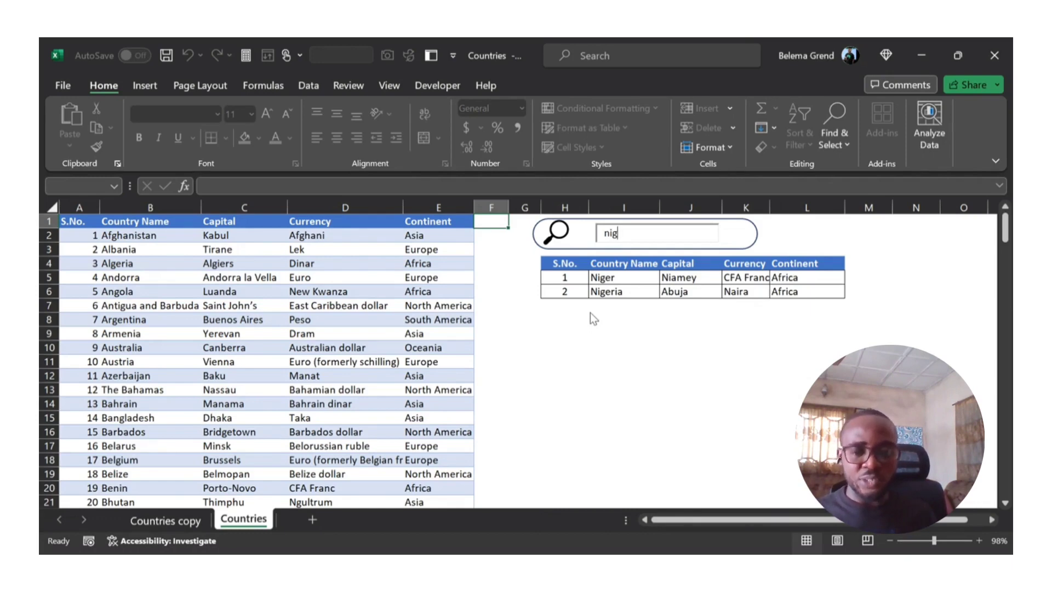
# Step: Back on the Countries copy sheet, replace the condition B2:B196=H1 in I3's FILTER formula with an opened ISNUMBER(SEARCH( expression
pyautogui.click(184, 522)
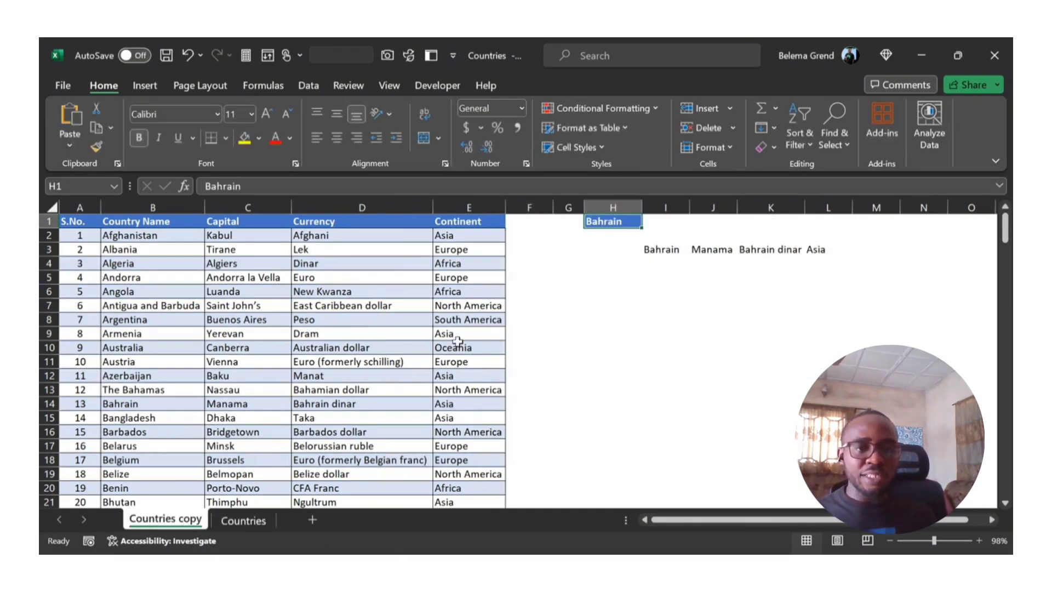
pyautogui.click(654, 251)
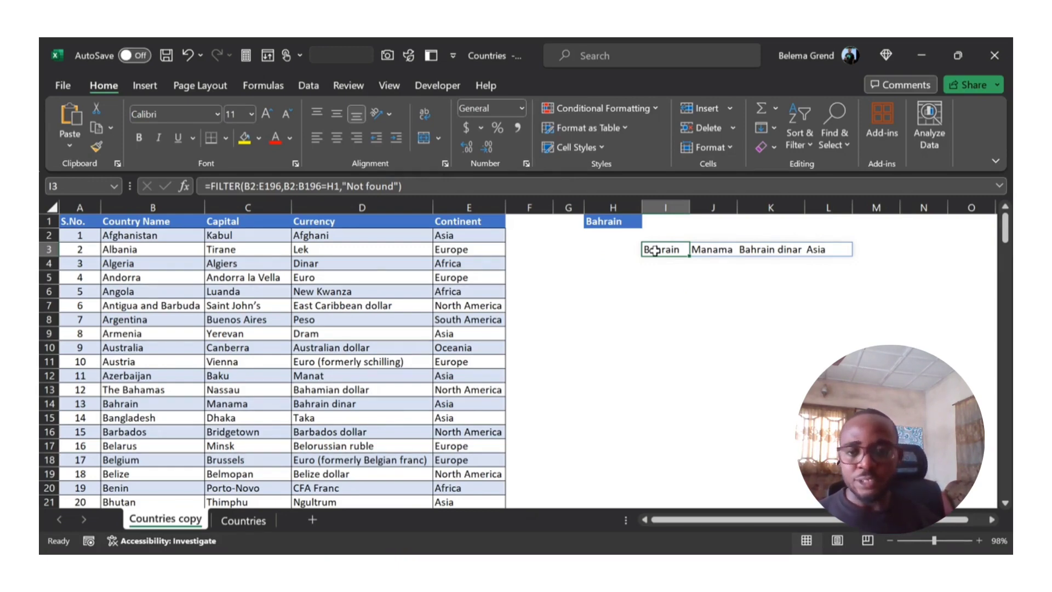
pyautogui.click(286, 190)
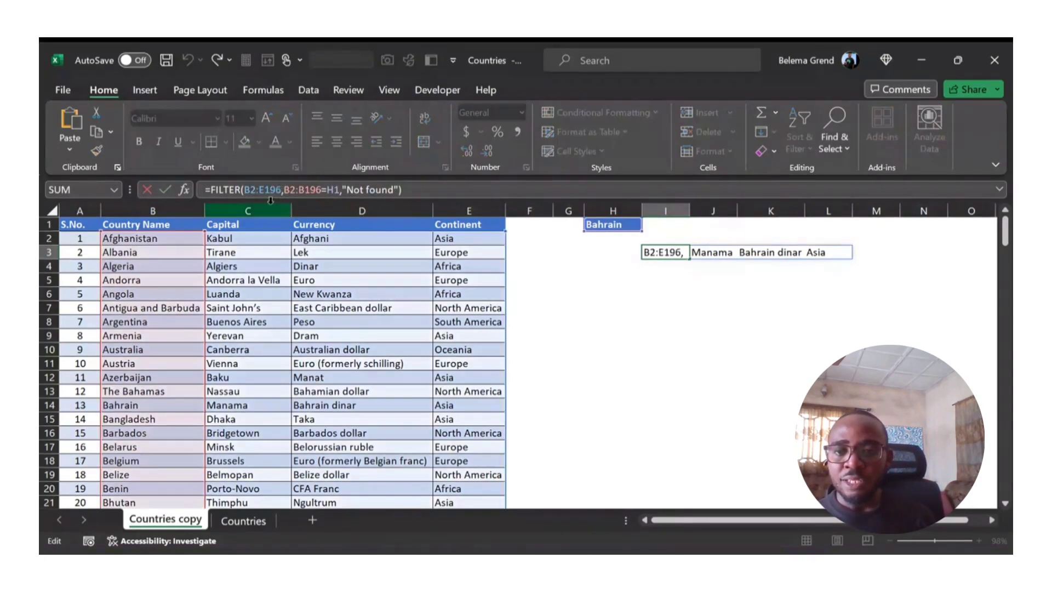
pyautogui.moveTo(283, 190); pyautogui.dragTo(340, 190)
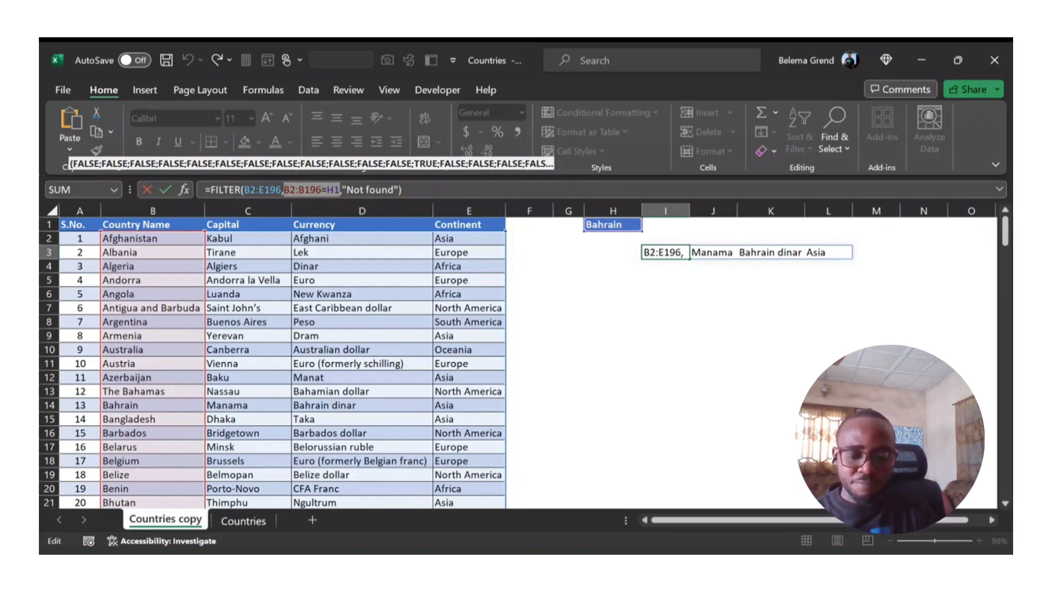
pyautogui.write('isn')
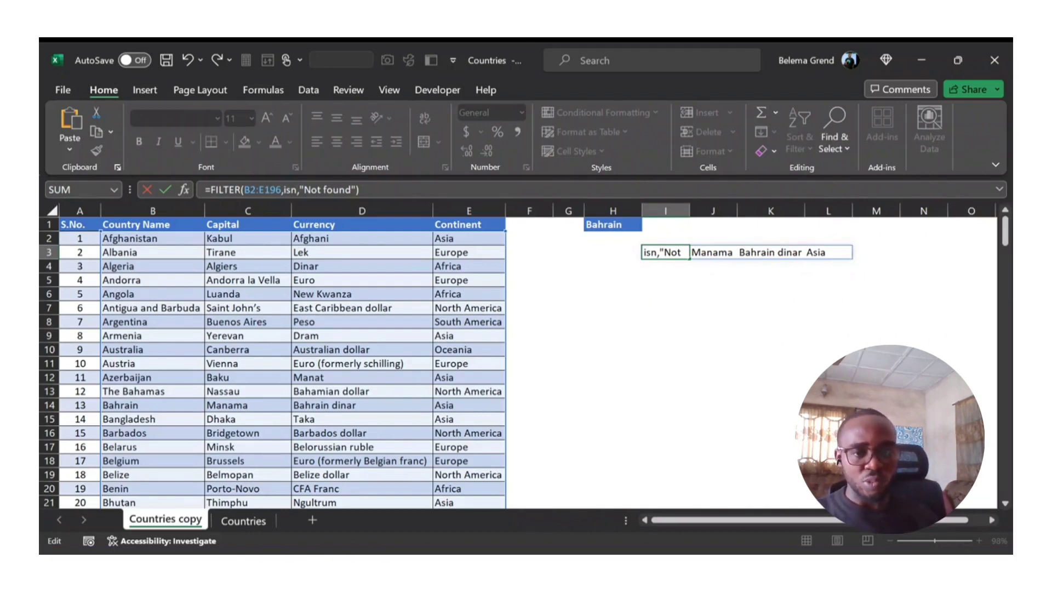
pyautogui.press('Tab')
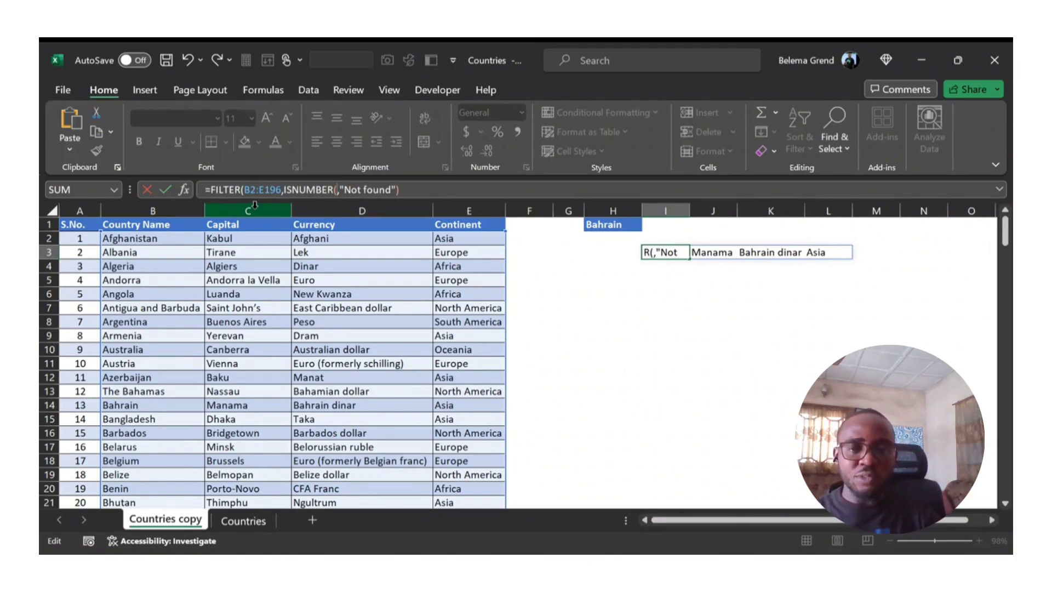
pyautogui.write('se')
pyautogui.press('Tab')
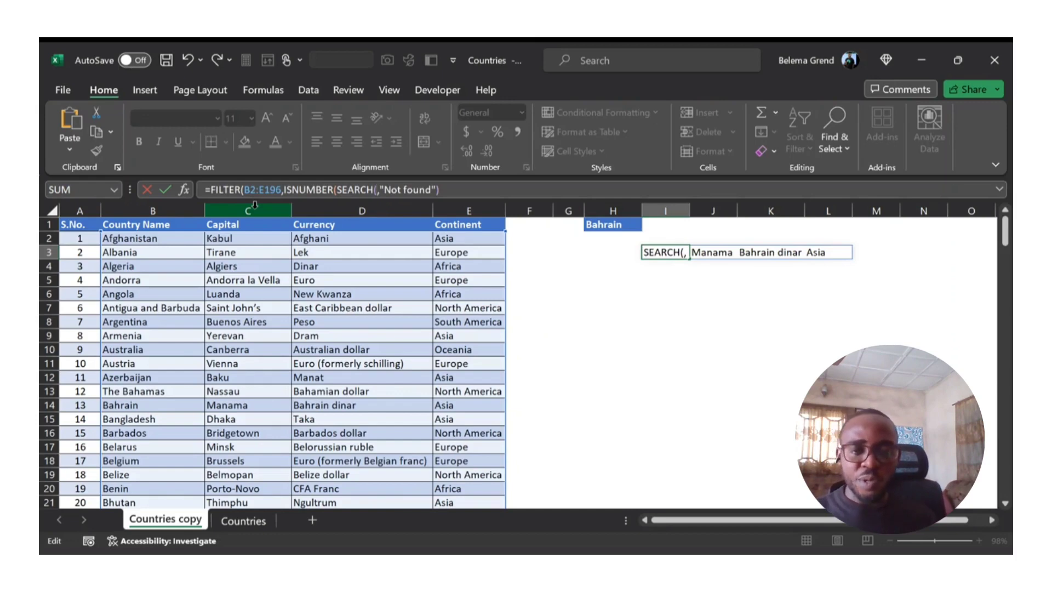
# Step: Complete the SEARCH function with H1 as the find text and B2:B196 as the searched range, close both functions, and enter the formula
pyautogui.click(595, 224)
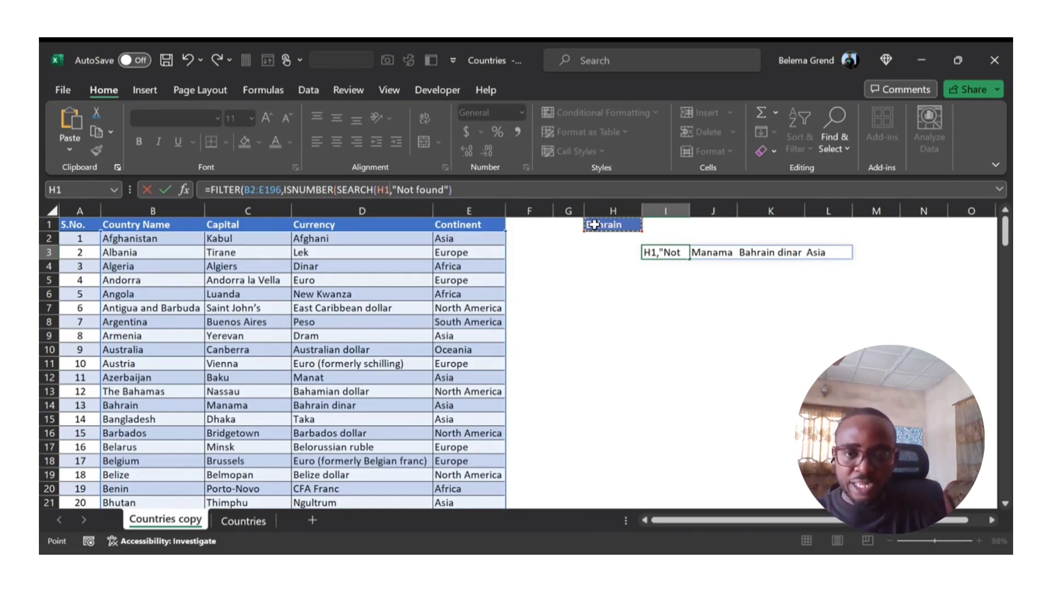
pyautogui.write(',')
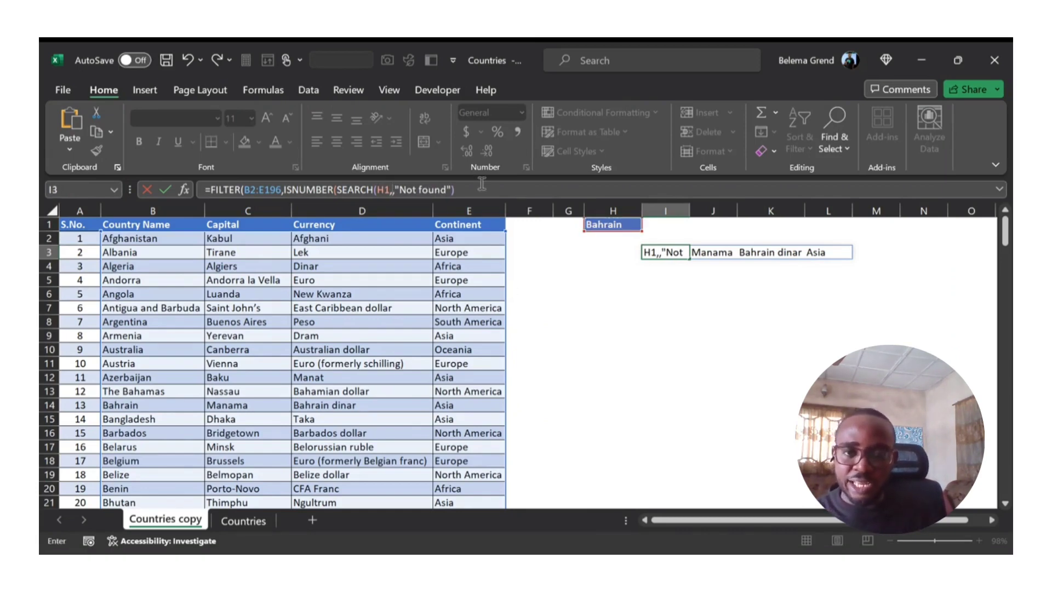
pyautogui.click(170, 239)
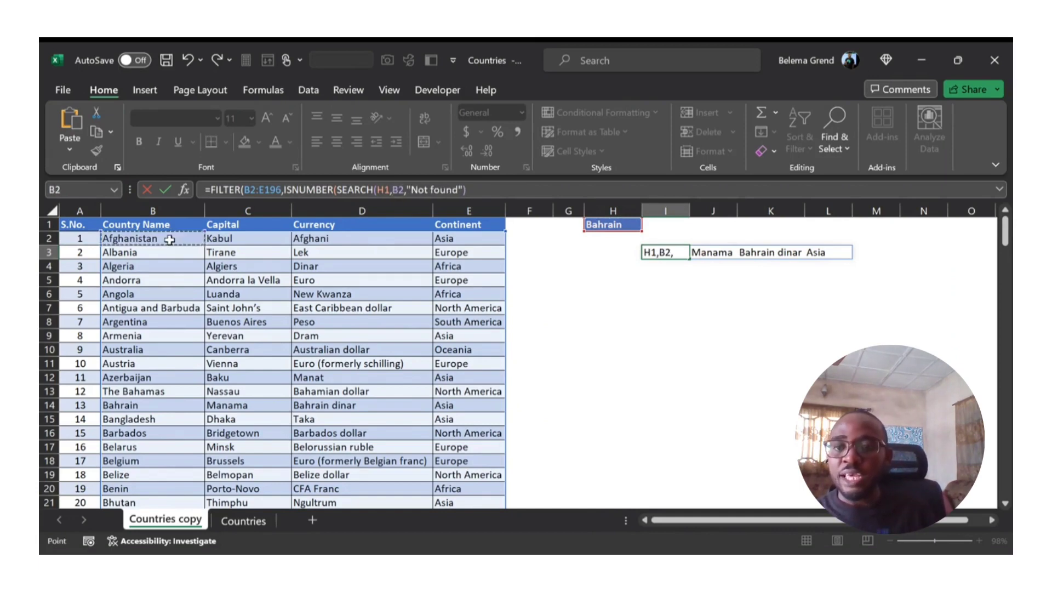
pyautogui.hotkey('ctrl', 'shift', 'Down')
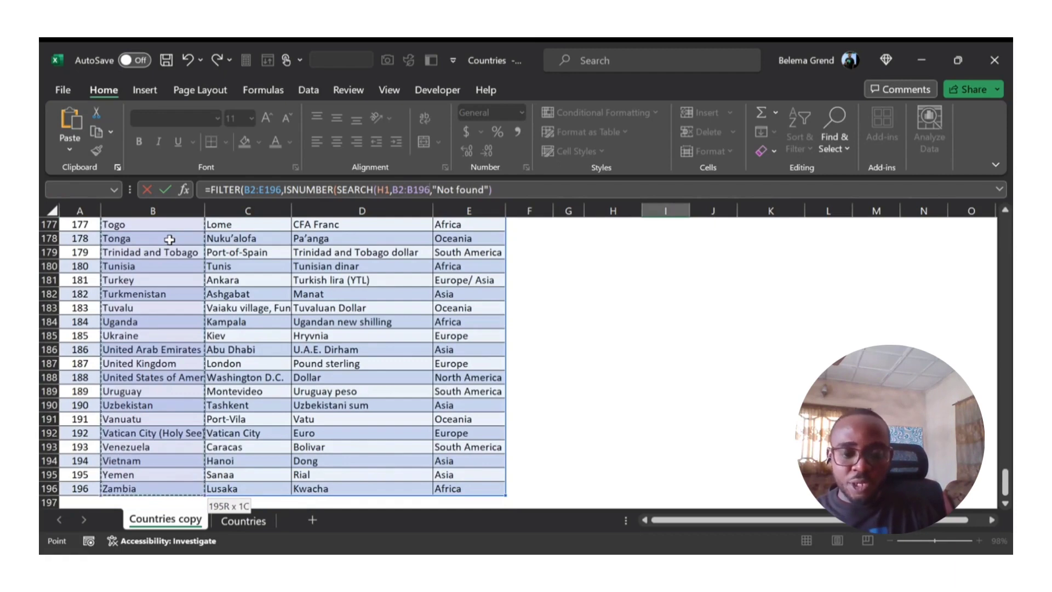
pyautogui.write(')')
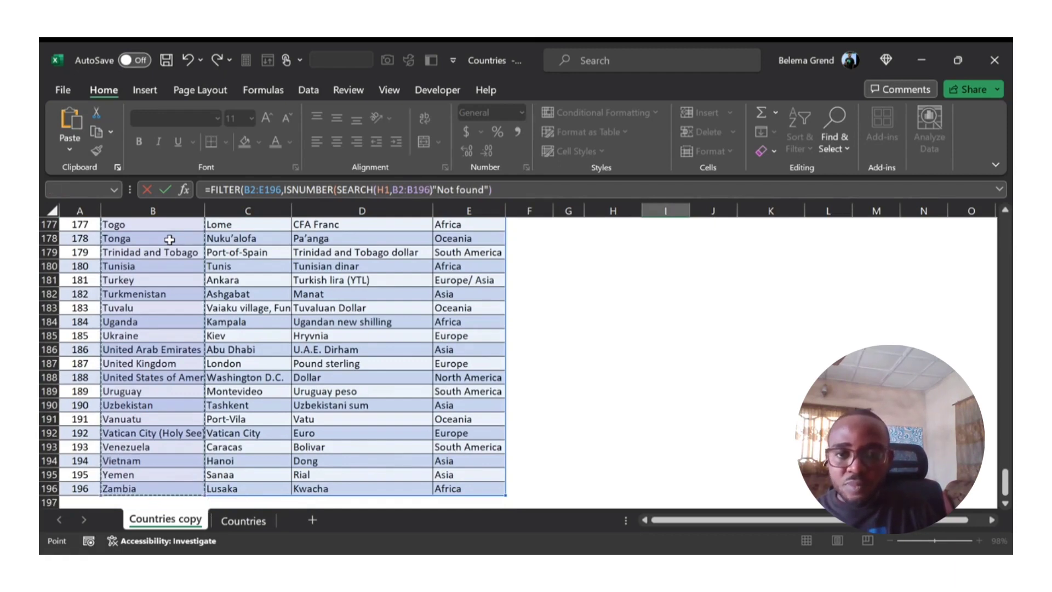
pyautogui.write(',')
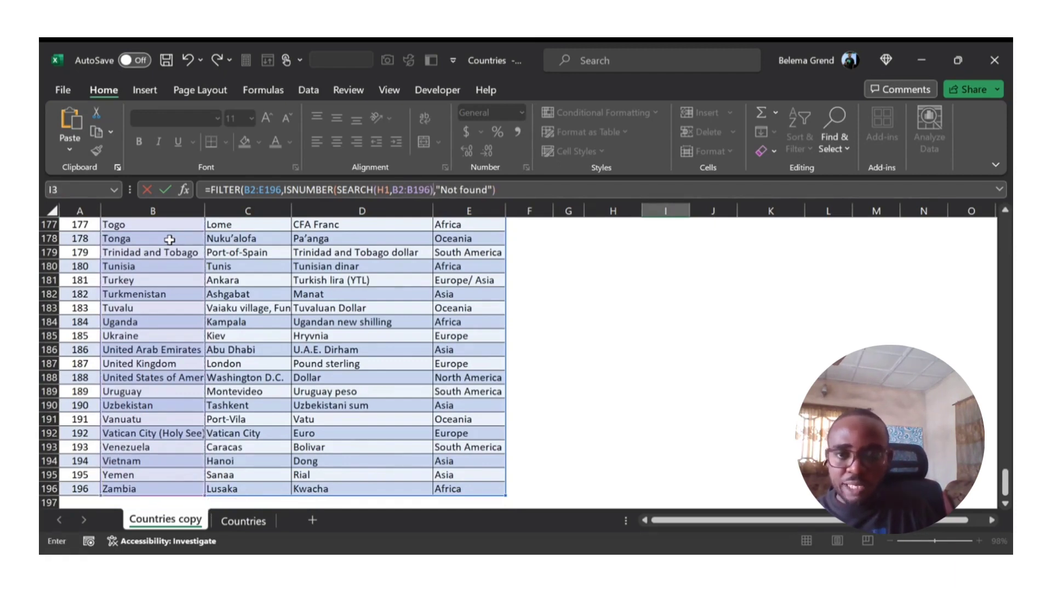
pyautogui.write(',')
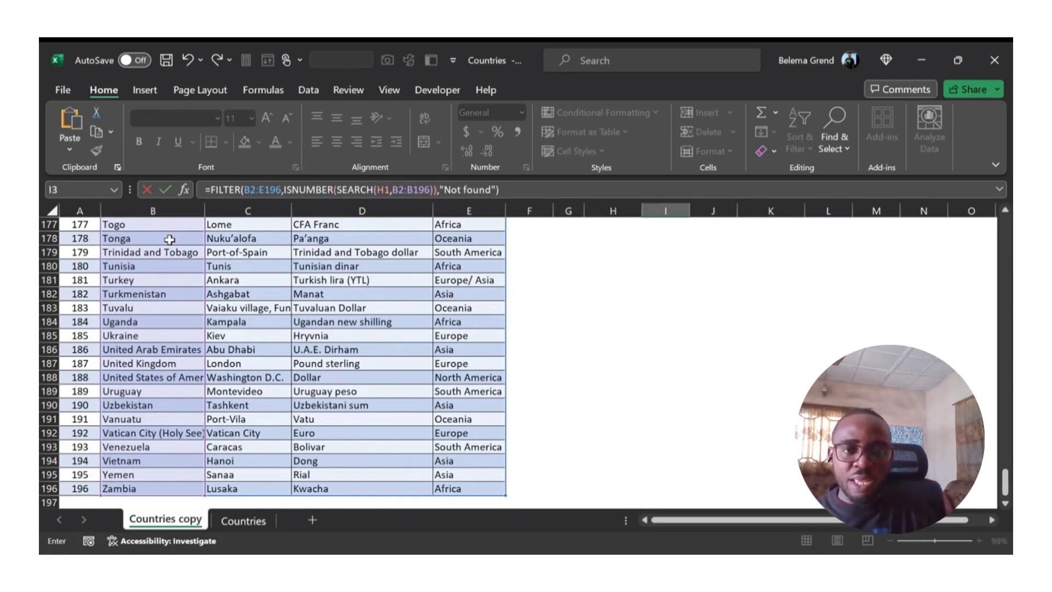
pyautogui.press('Return')
pyautogui.press('Up')
pyautogui.press('Up')
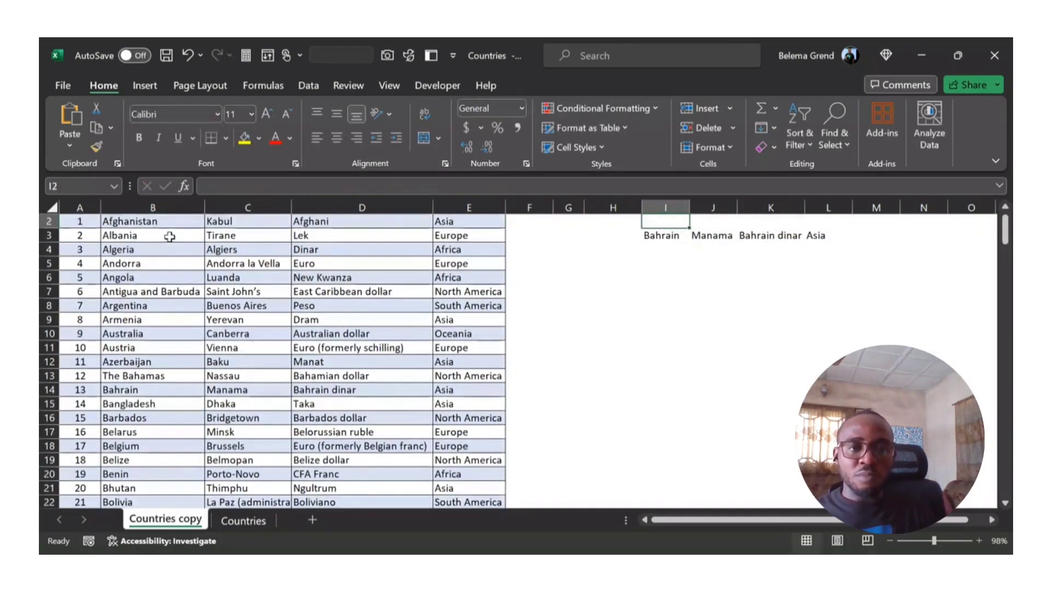
pyautogui.press('Up')
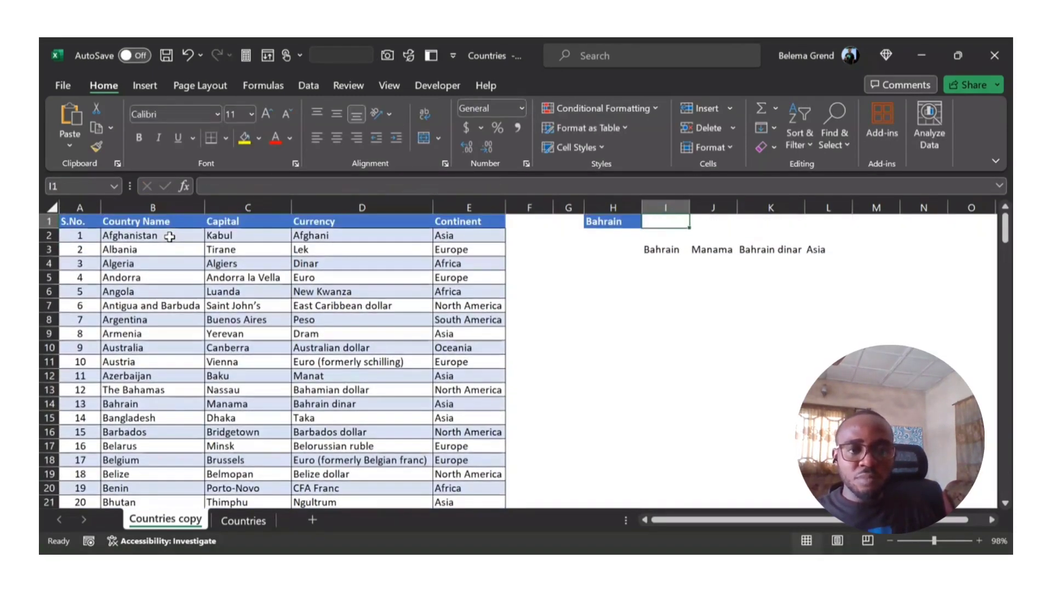
# Step: Test the partial-match formula on the Countries copy sheet by entering "Bah" and "Nig" in turn as H1's search text
pyautogui.click(596, 221)
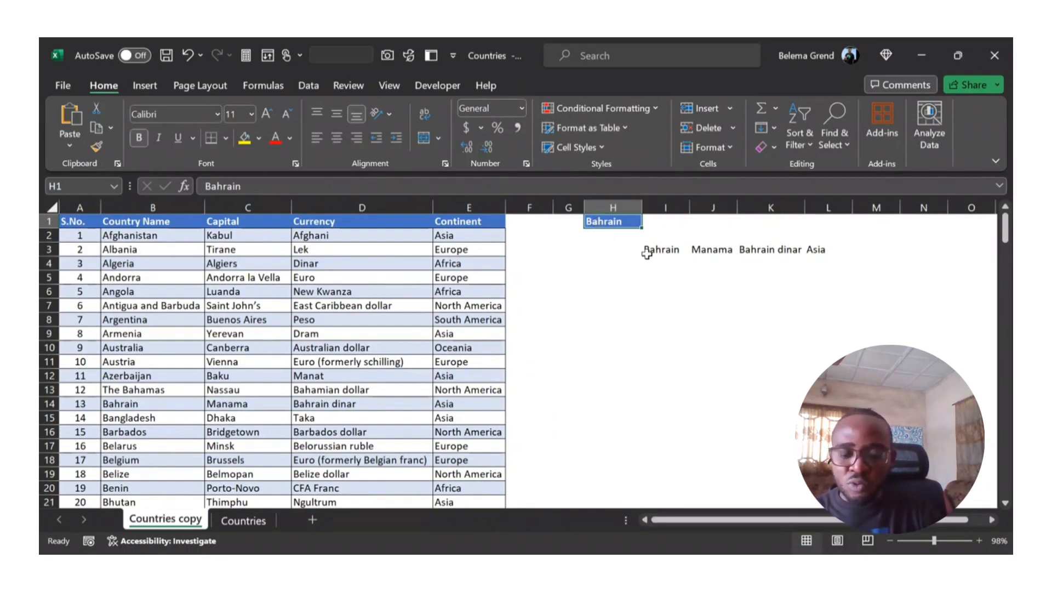
pyautogui.write('B')
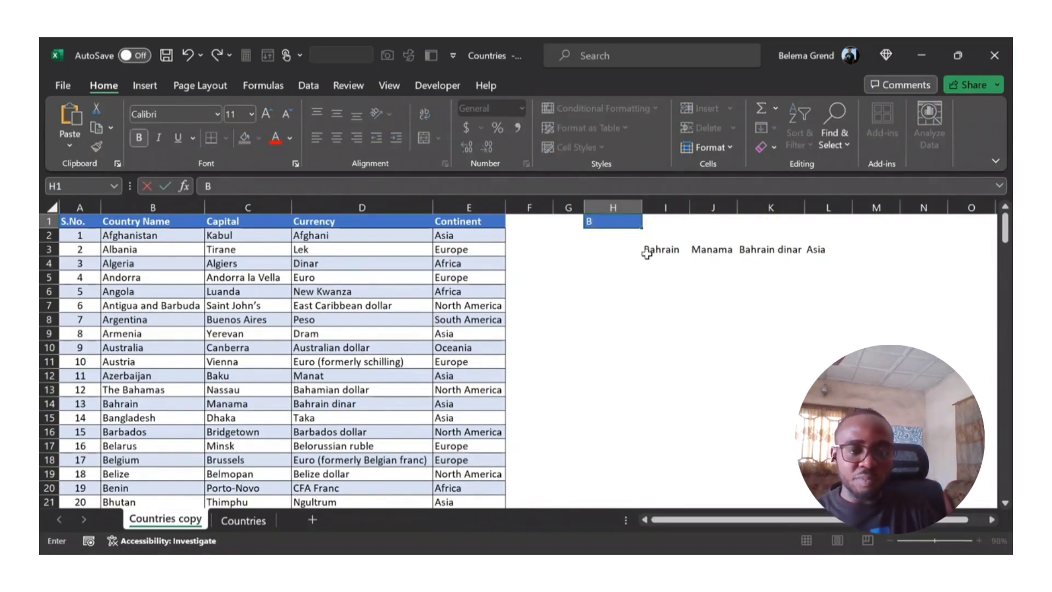
pyautogui.write('ah')
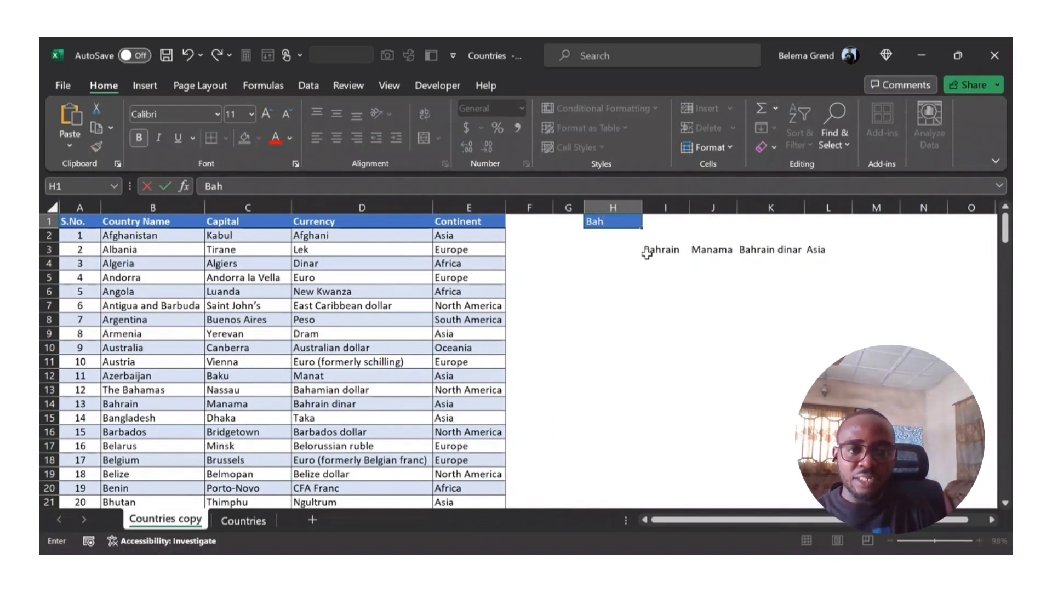
pyautogui.press('Return')
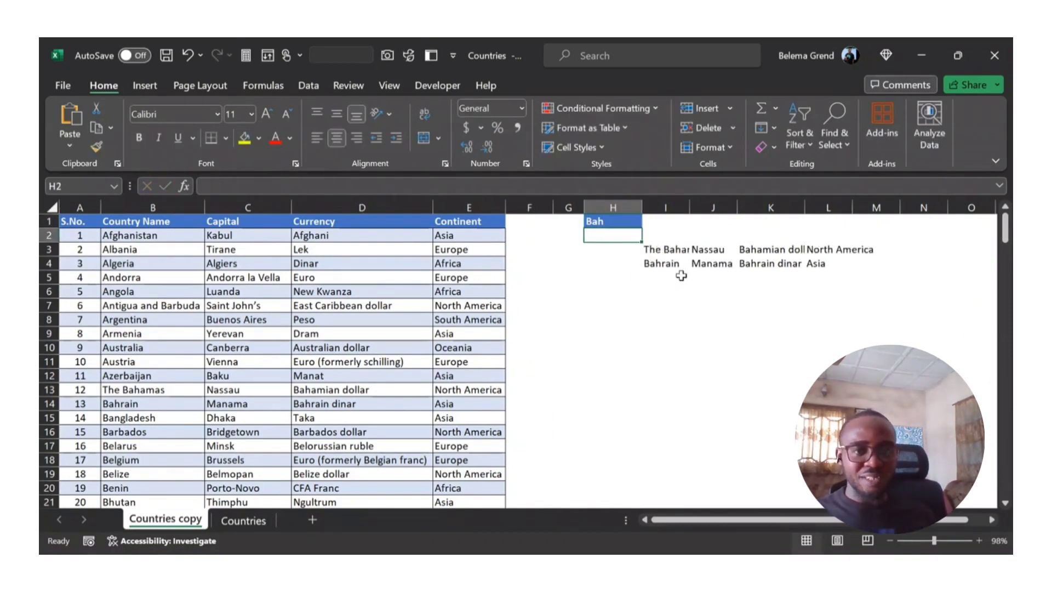
pyautogui.click(607, 223)
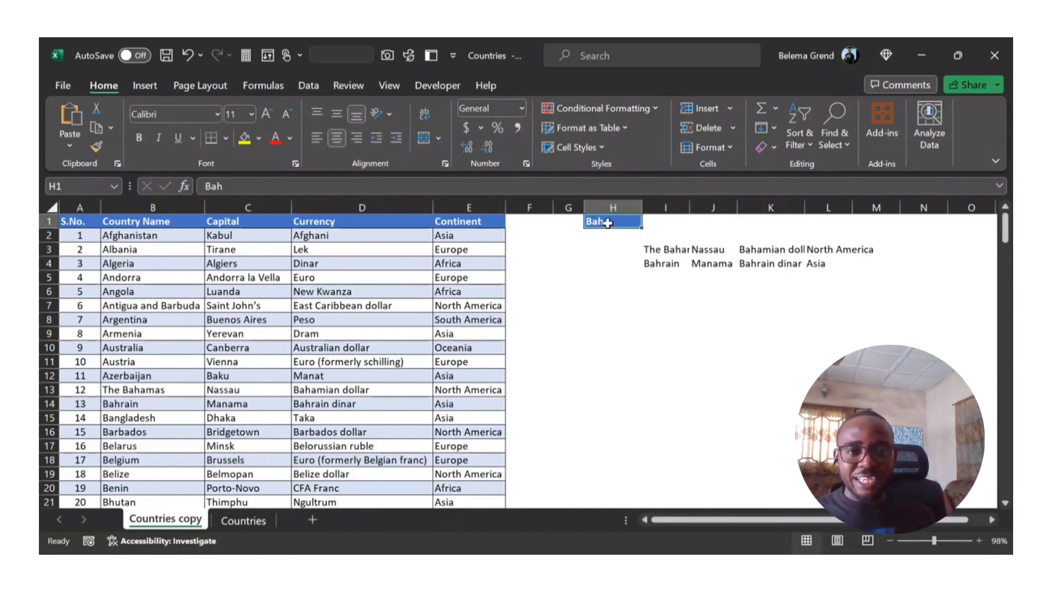
pyautogui.write('Nig')
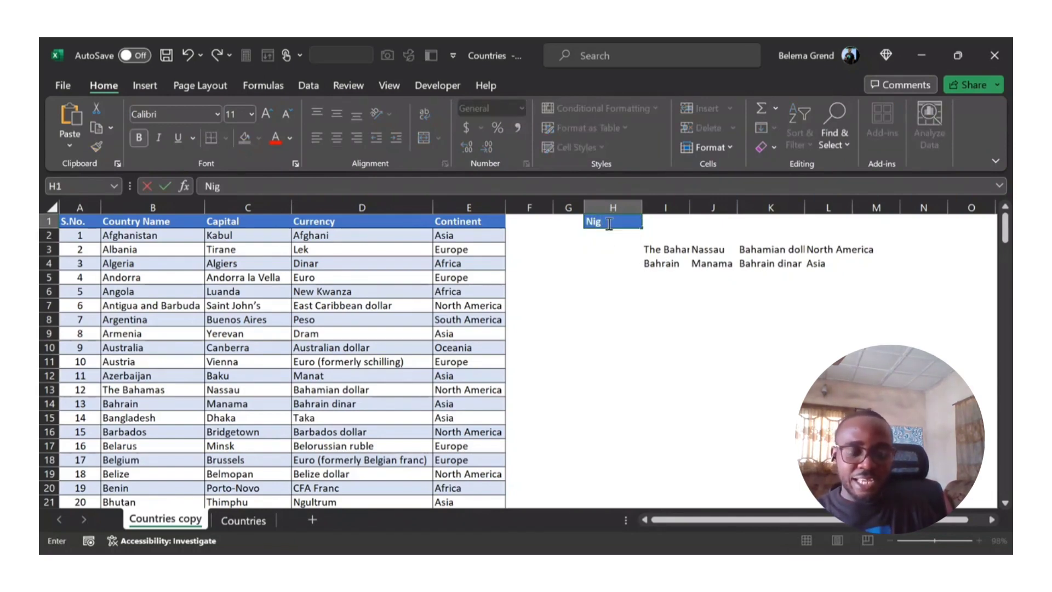
pyautogui.press('Return')
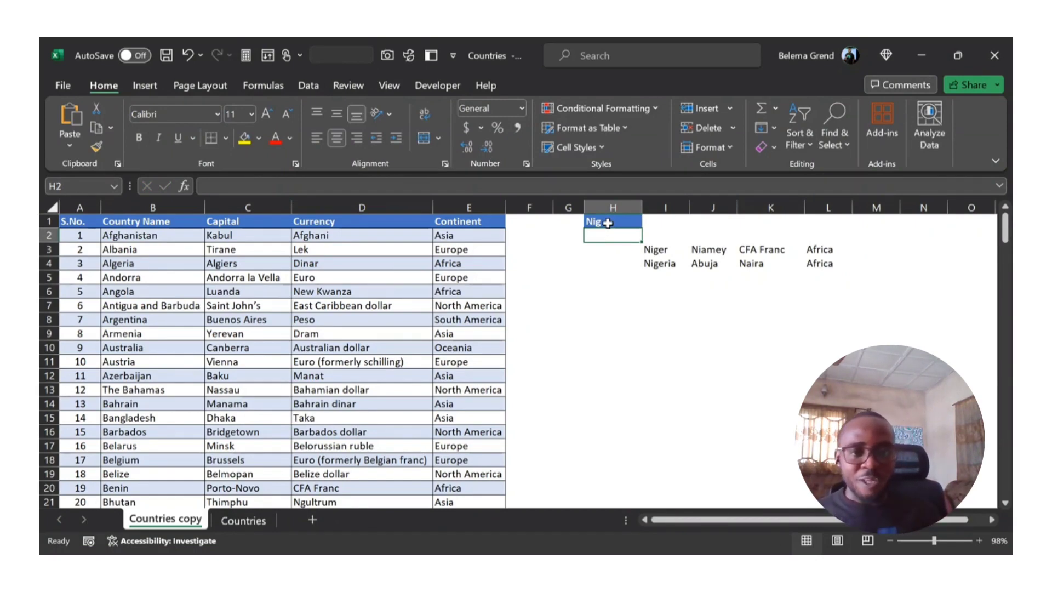
# Step: Compare with the search box on the Countries sheet, and return to cell H1 on the Countries copy sheet
pyautogui.click(241, 521)
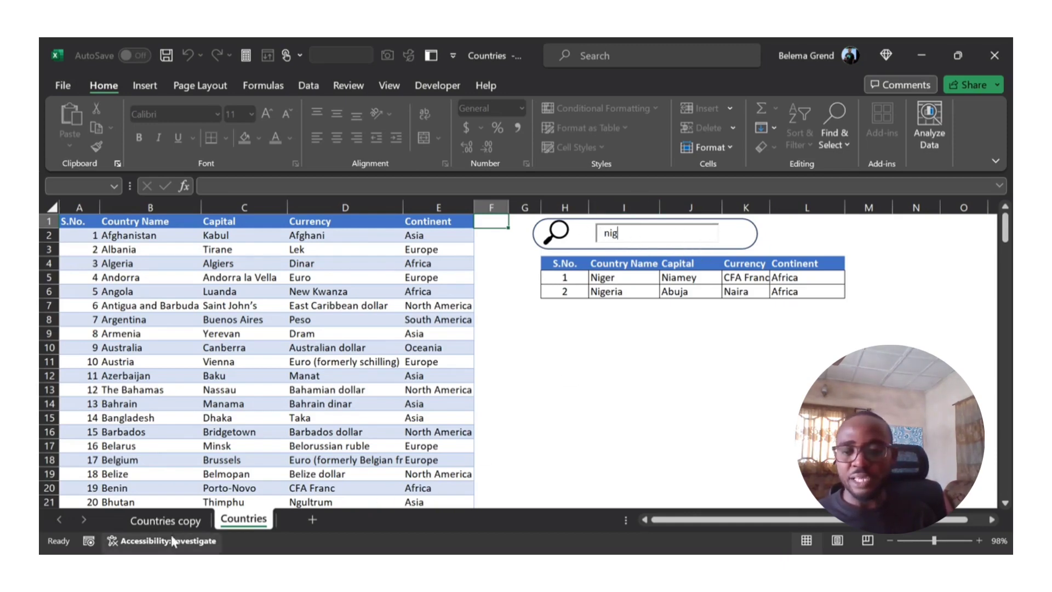
pyautogui.click(165, 519)
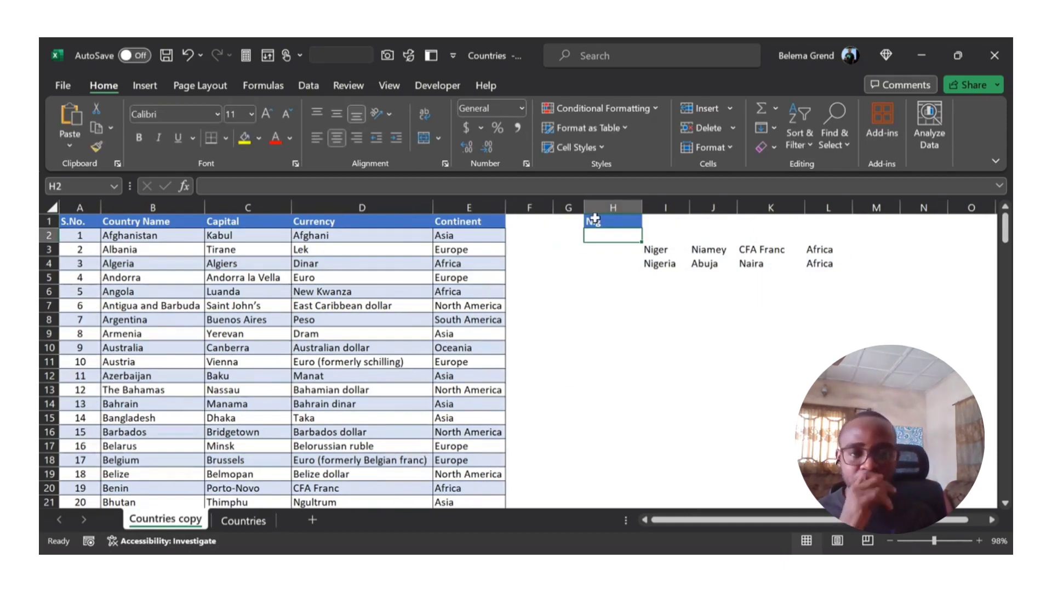
pyautogui.click(599, 223)
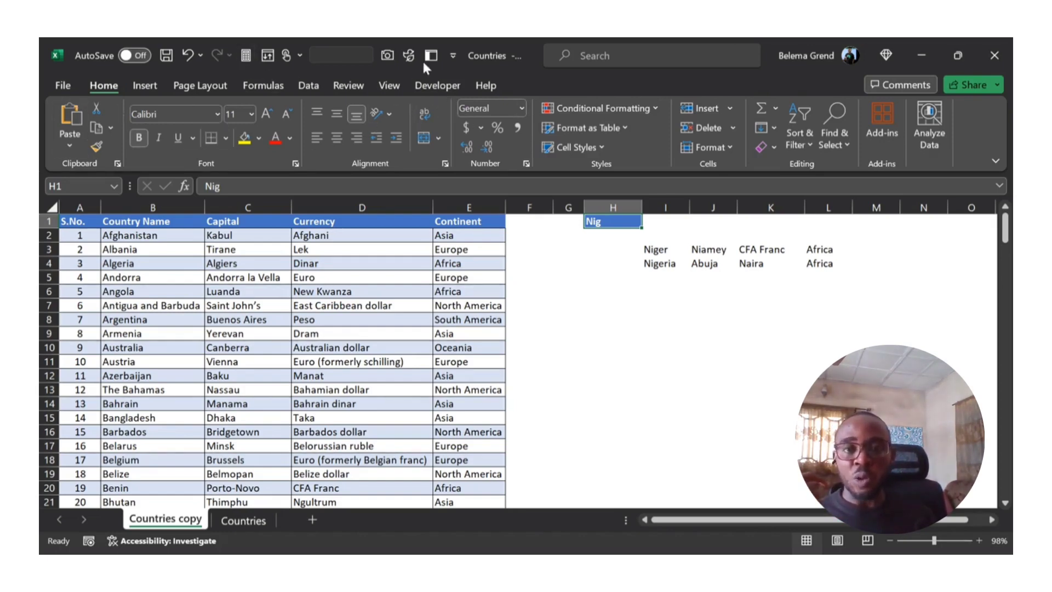
# Step: Examine the All Commands and Developer Tab command lists in the Quick Access Toolbar options, and leave the options without changes
pyautogui.click(452, 57)
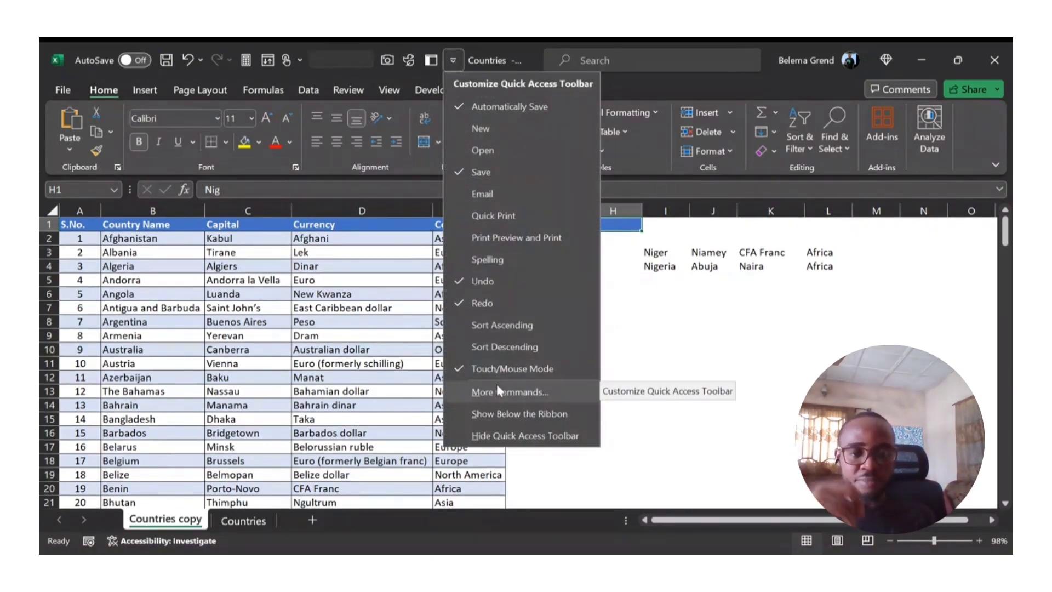
pyautogui.click(497, 385)
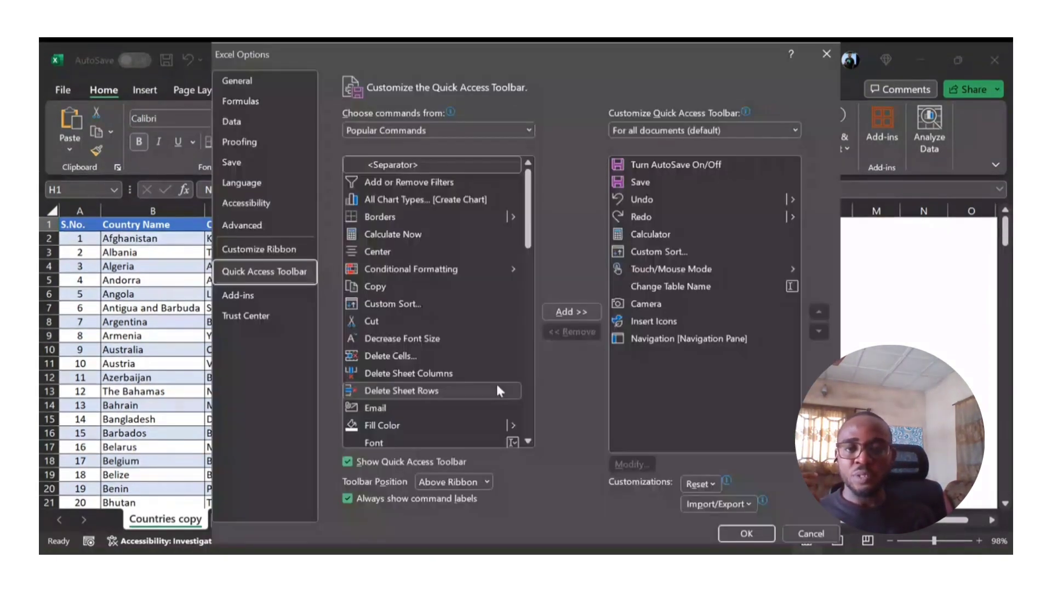
pyautogui.click(446, 131)
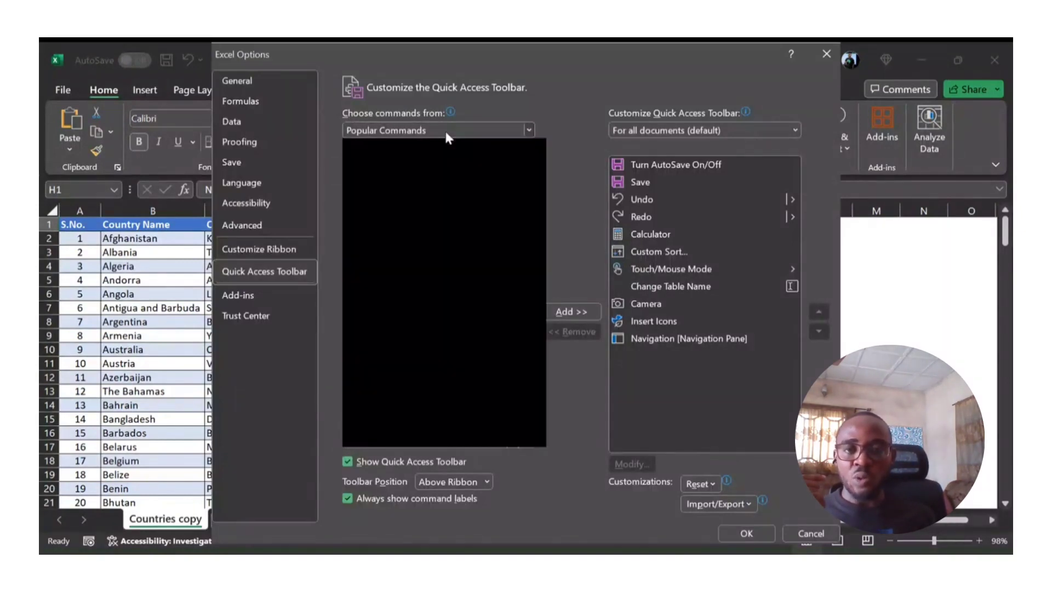
pyautogui.click(413, 179)
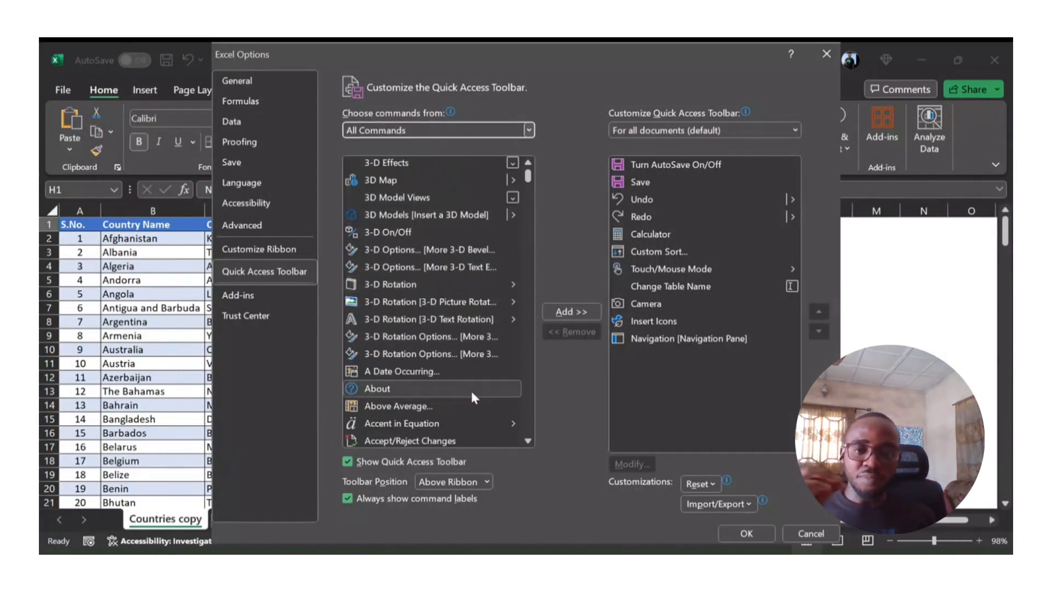
pyautogui.scroll(-4, 465, 370)
pyautogui.click(465, 366)
pyautogui.press('d')
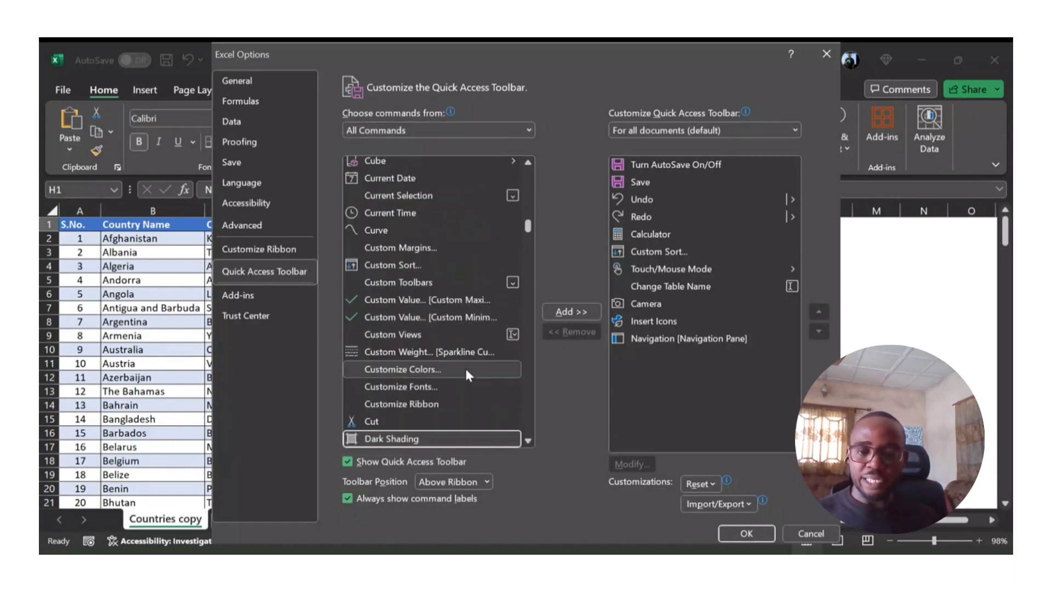
pyautogui.scroll(-9, 448, 367)
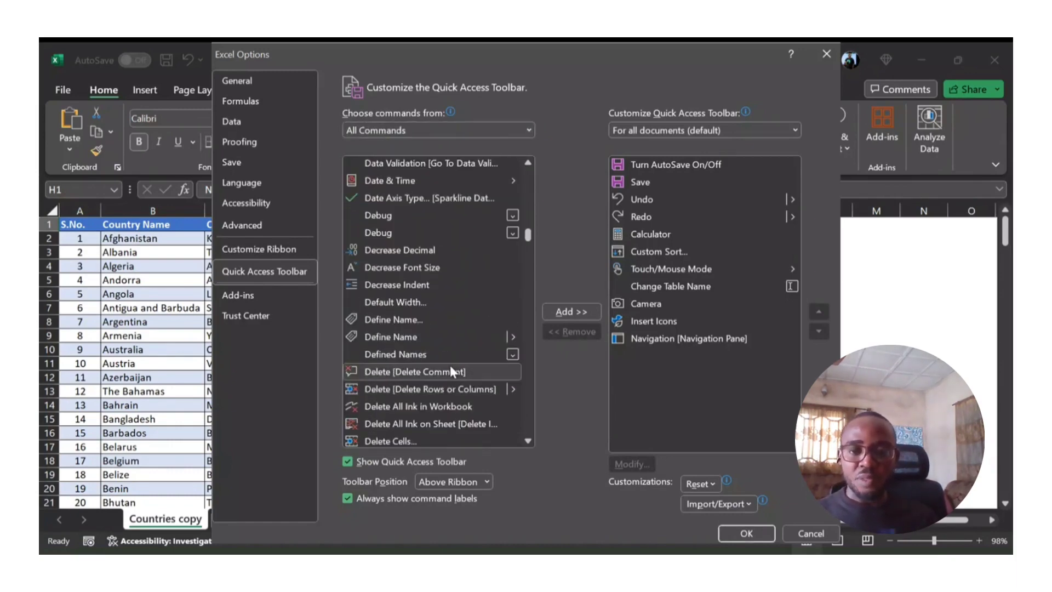
pyautogui.scroll(-1, 450, 365)
pyautogui.scroll(-2, 493, 378)
pyautogui.scroll(-2, 497, 387)
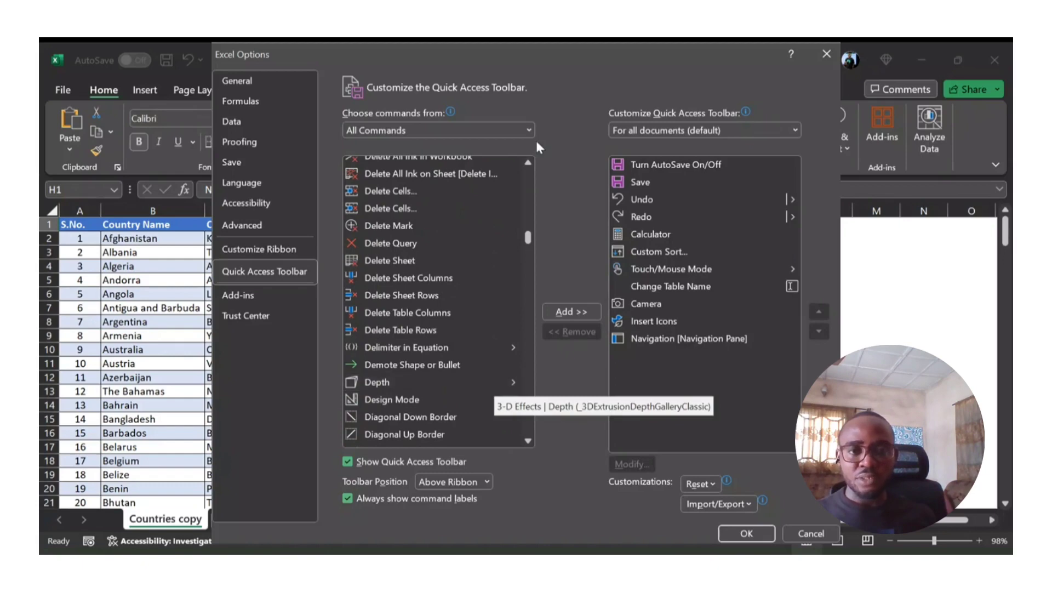
pyautogui.click(524, 129)
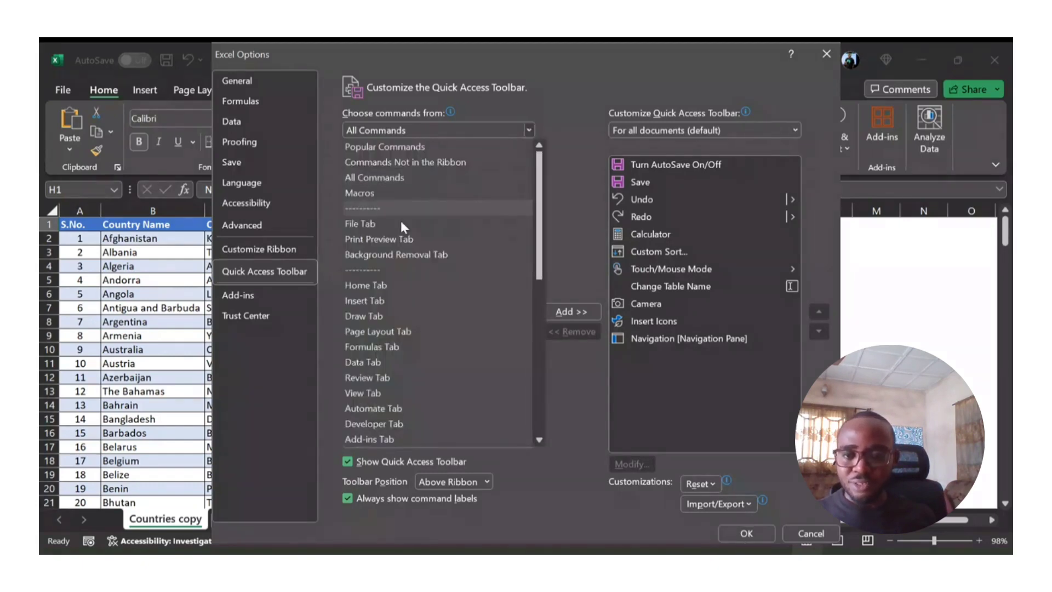
pyautogui.click(370, 425)
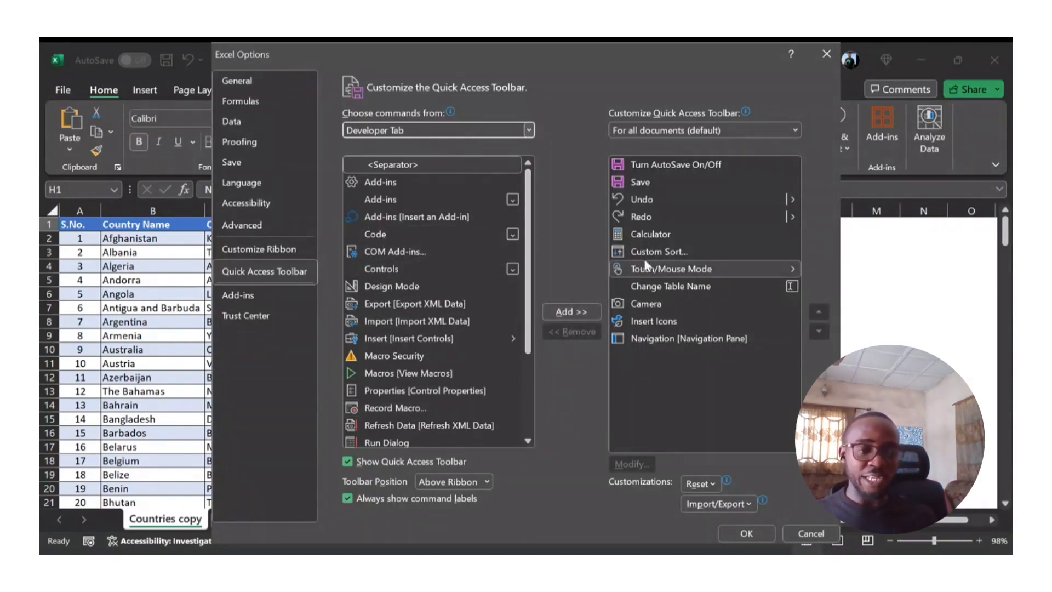
pyautogui.click(810, 533)
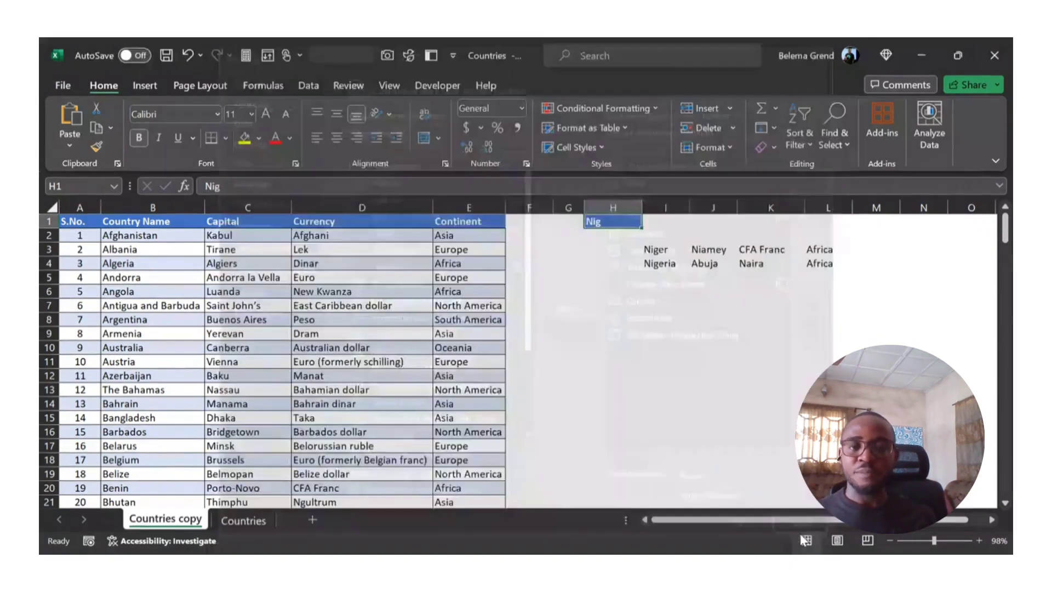
# Step: Insert an ActiveX text box beside H1, above the filtered results, spanning from column I to column K
pyautogui.click(438, 86)
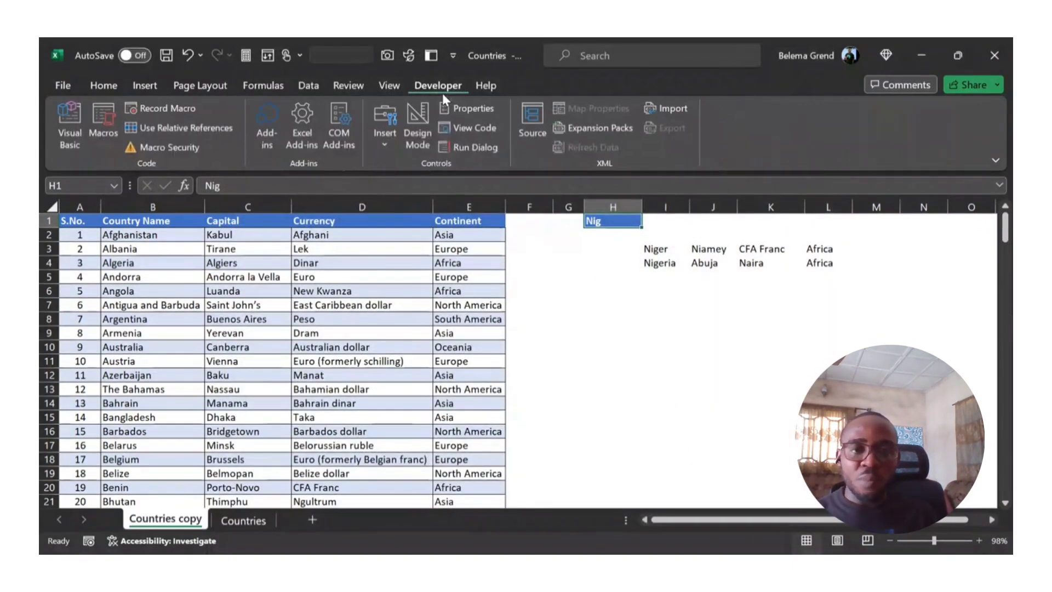
pyautogui.click(376, 143)
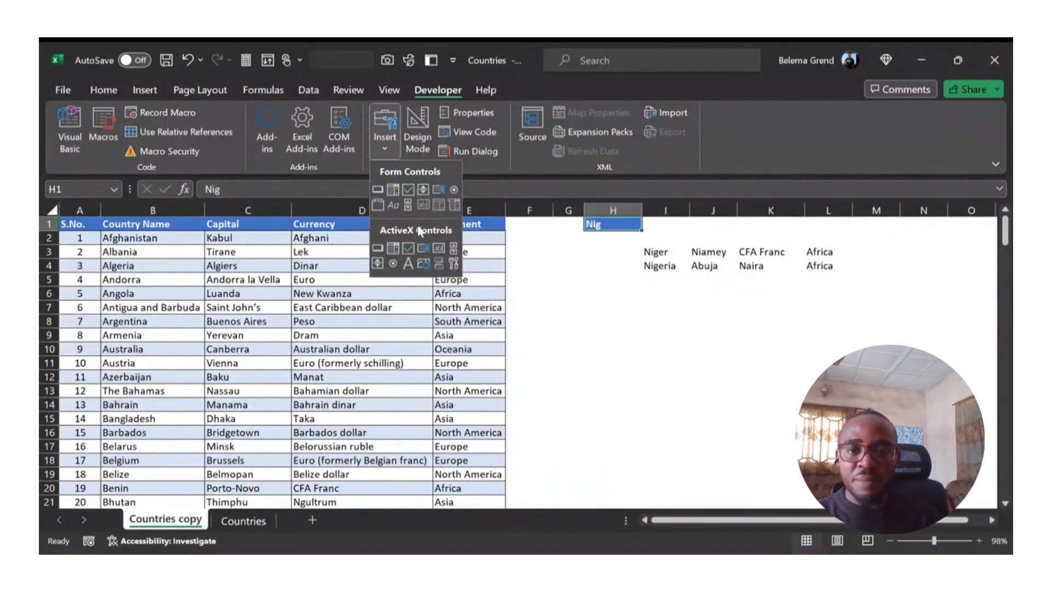
pyautogui.click(440, 249)
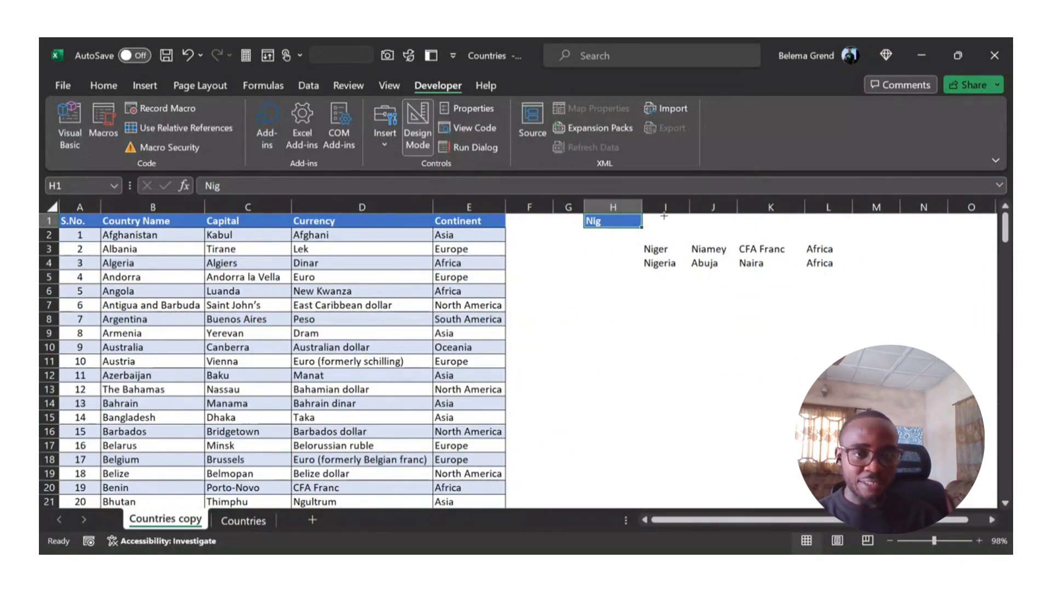
pyautogui.moveTo(665, 216); pyautogui.dragTo(766, 232)
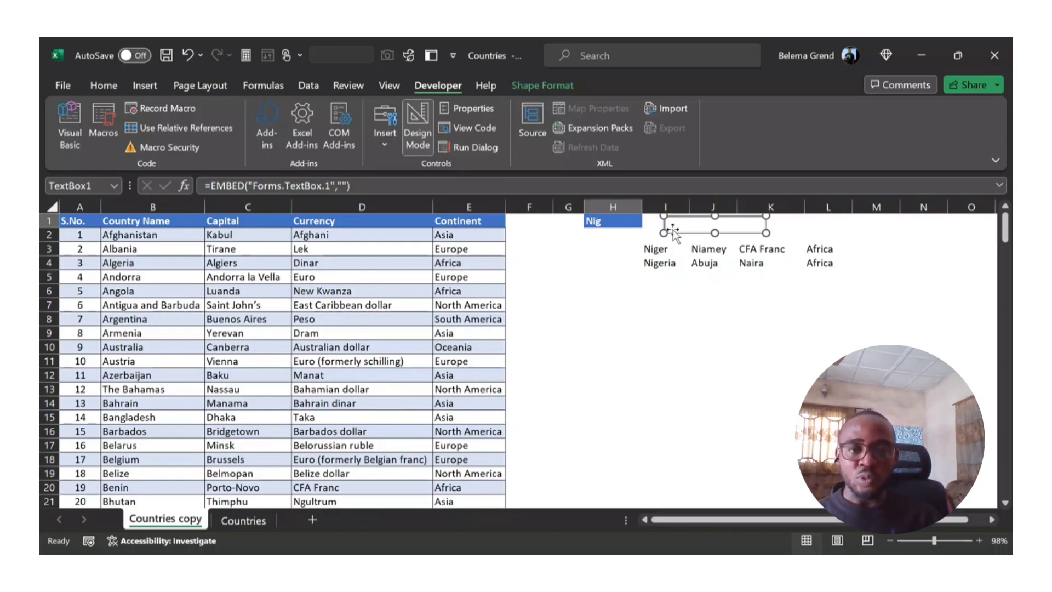
# Step: Link the new text box to cell H1 in its properties and close the properties window
pyautogui.rightClick(724, 224)
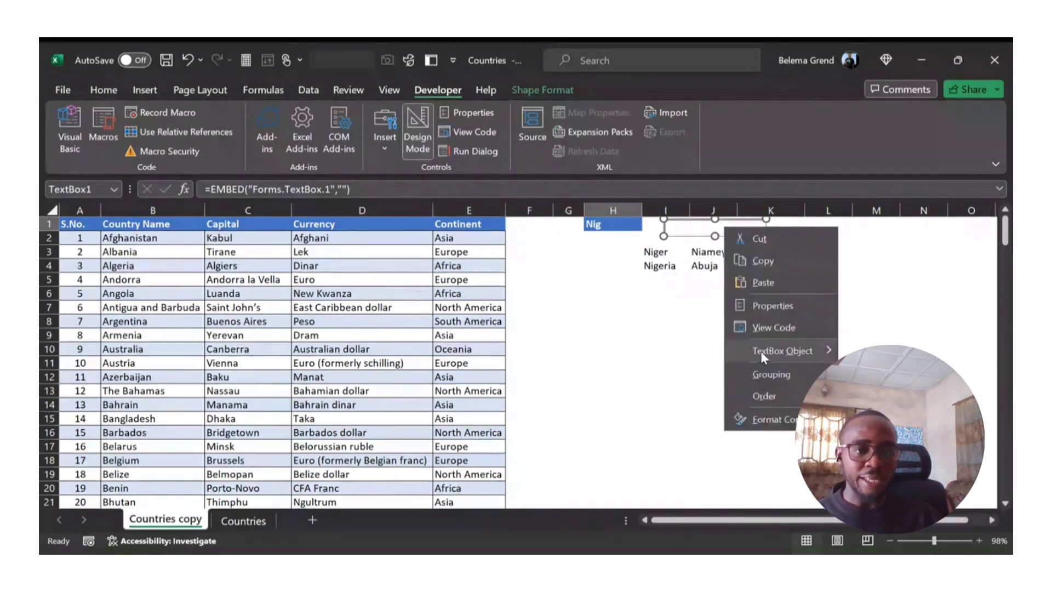
pyautogui.click(764, 307)
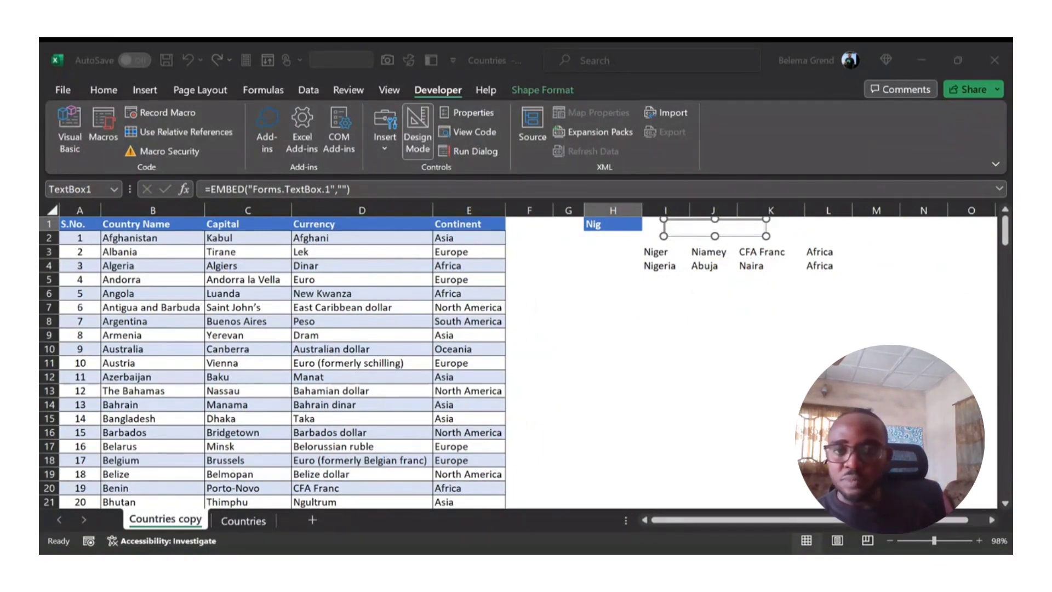
pyautogui.press('Return')
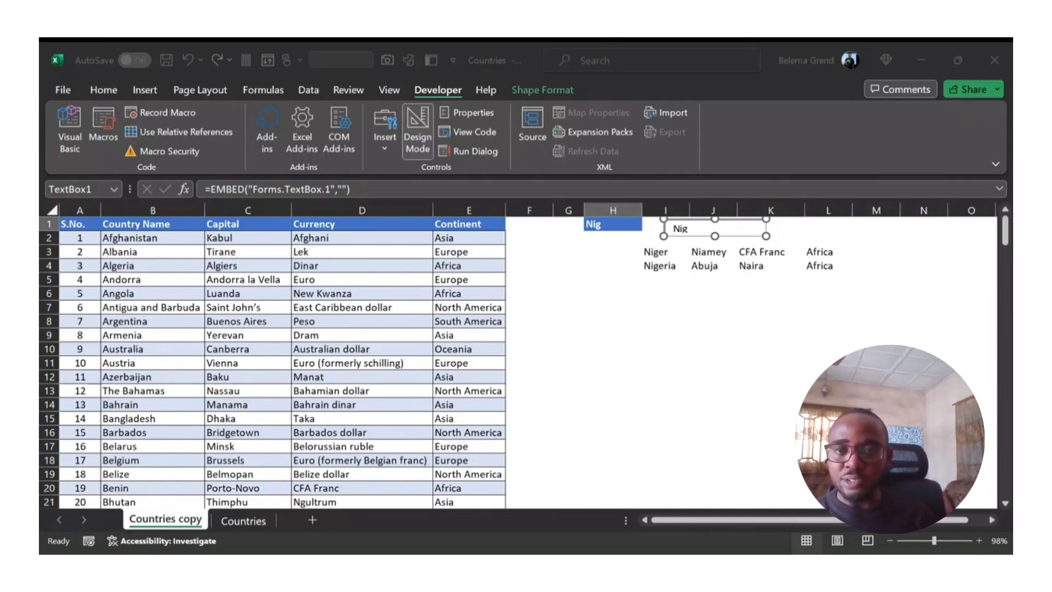
pyautogui.click(300, 76)
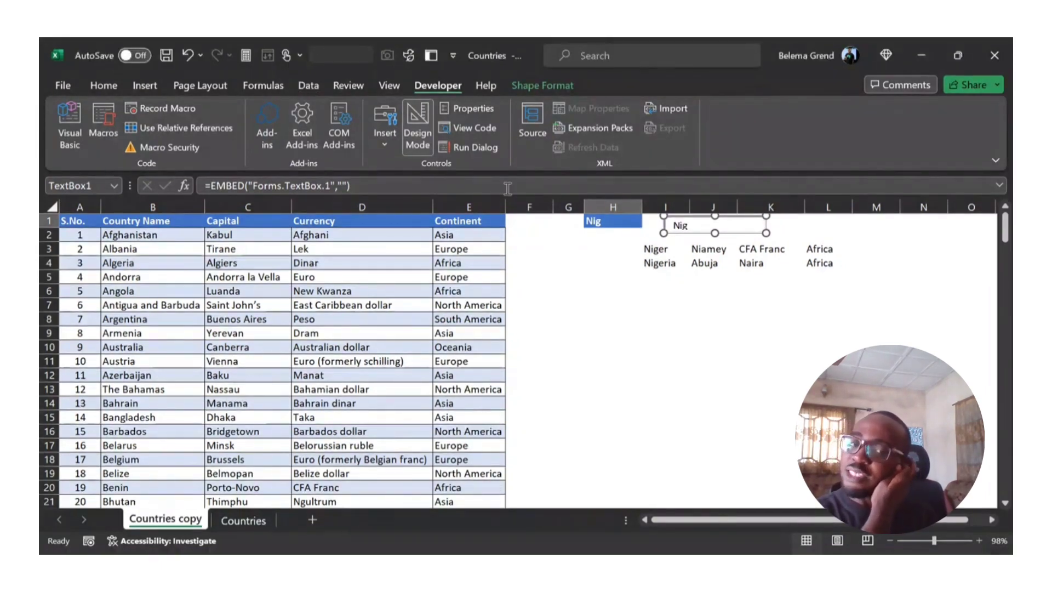
# Step: Turn off Design Mode and extend the text box's search term to "Nigeria" to test the live filtering
pyautogui.click(423, 124)
pyautogui.click(692, 227)
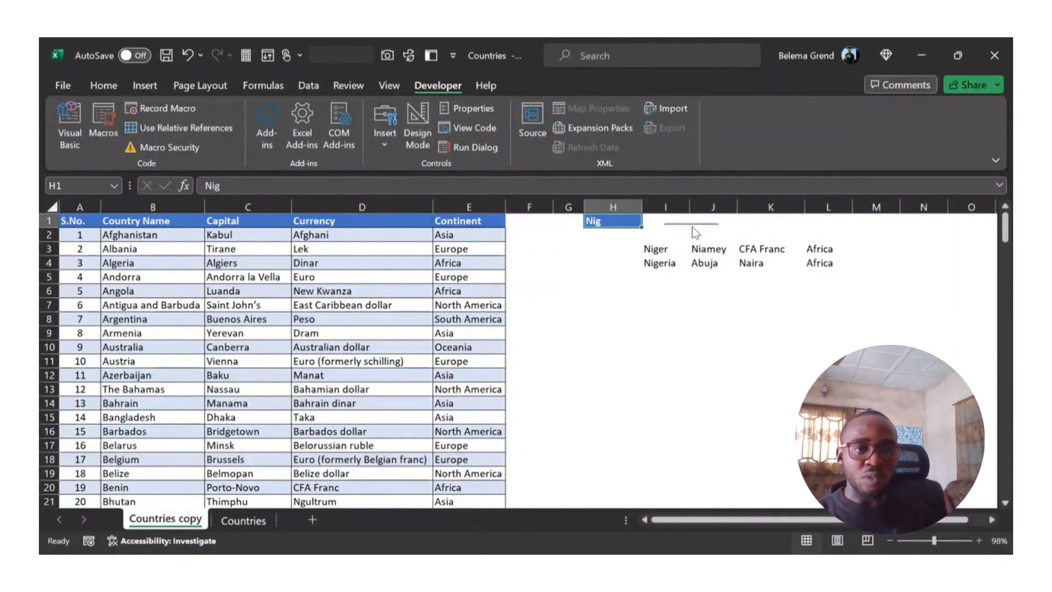
pyautogui.write('e')
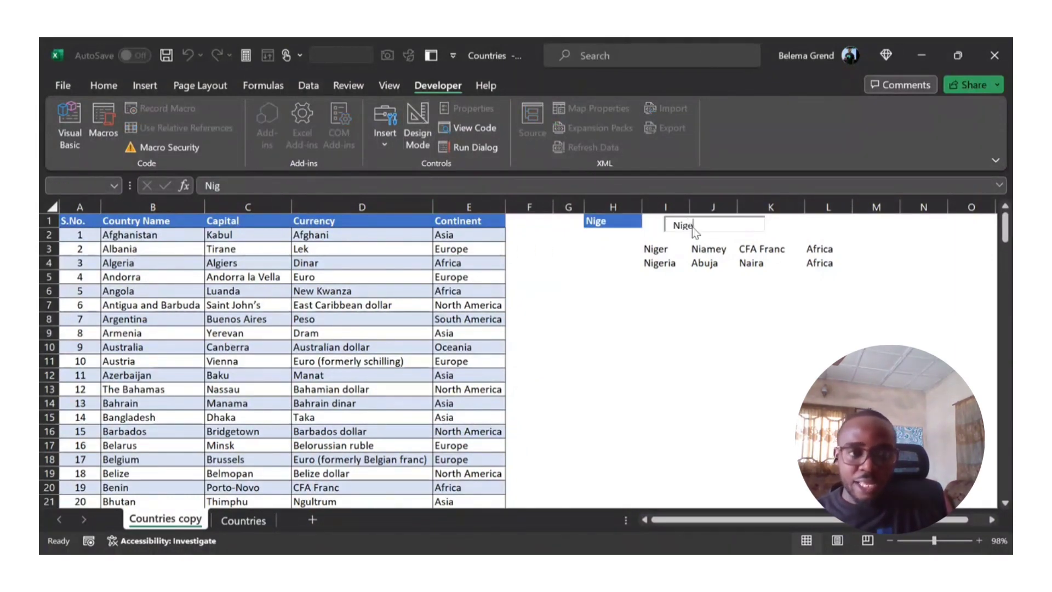
pyautogui.write('r')
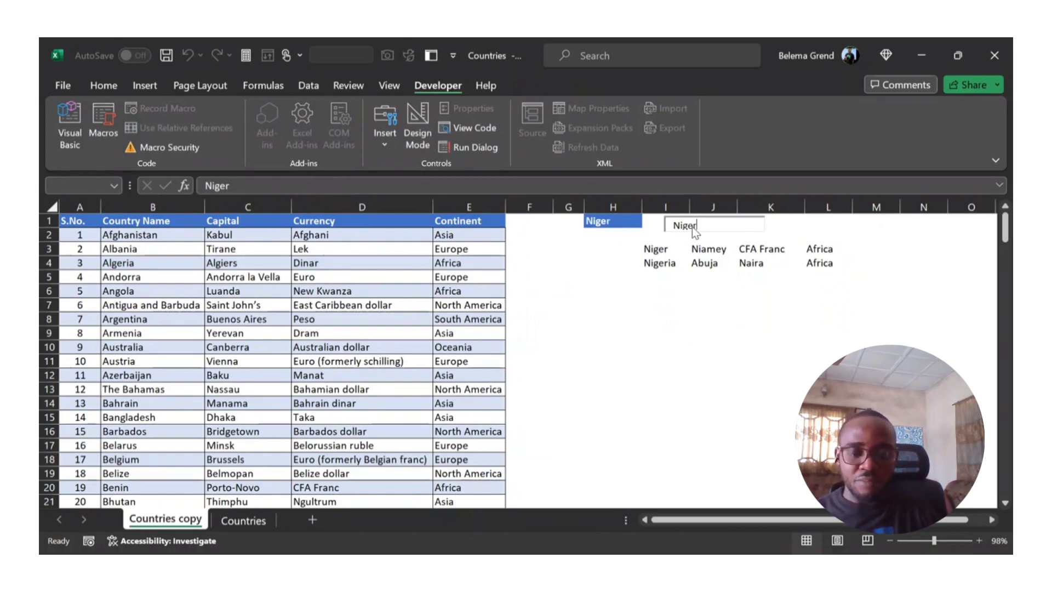
pyautogui.write('ia')
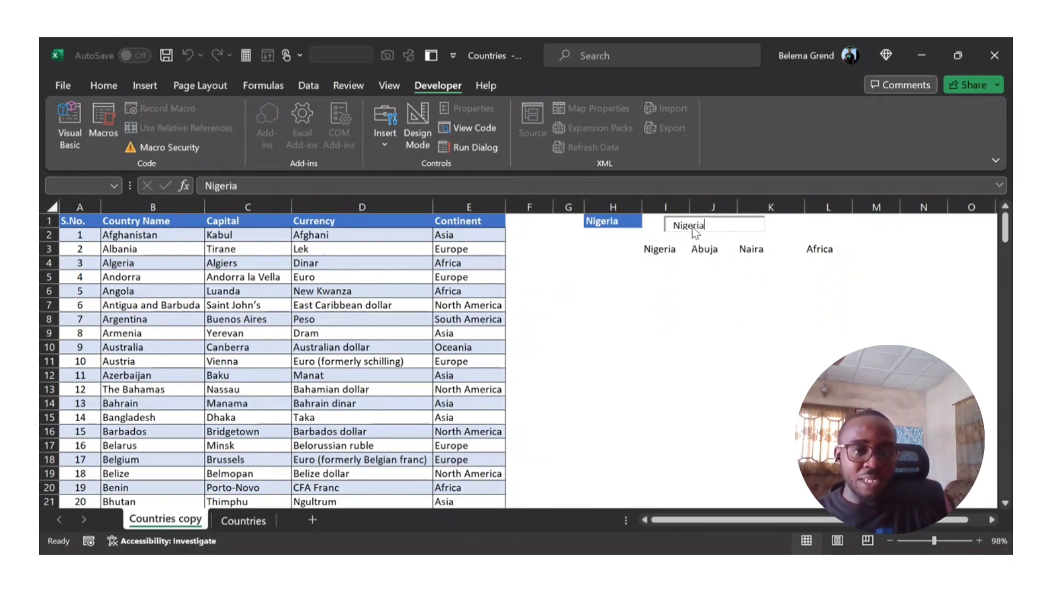
# Step: Clear the search term from the text box completely
pyautogui.press('BackSpace')
pyautogui.press('BackSpace')
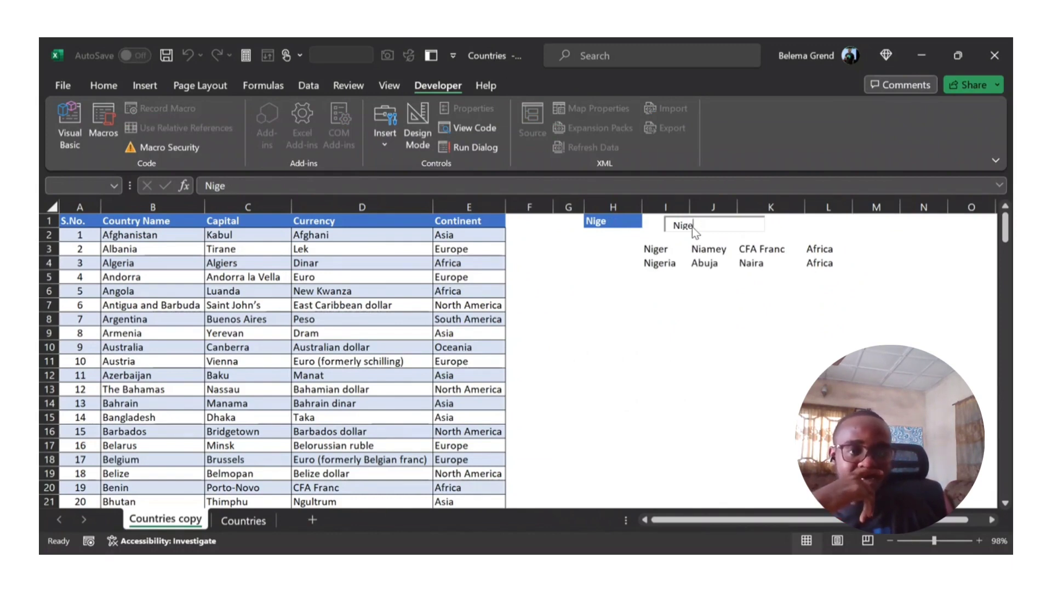
pyautogui.press('BackSpace')
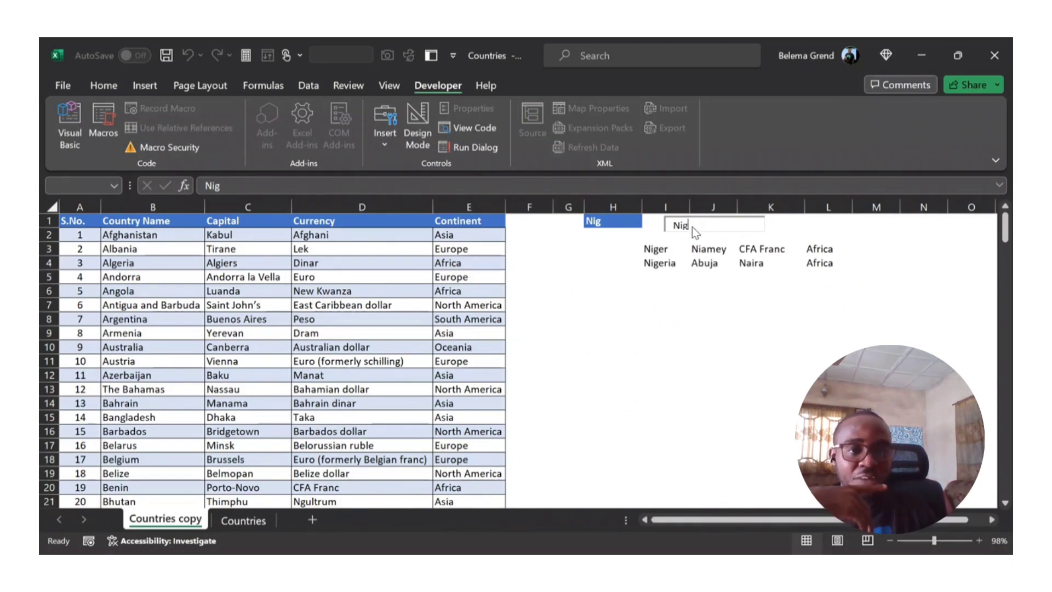
pyautogui.press('BackSpace')
pyautogui.press('BackSpace')
pyautogui.press('BackSpace')
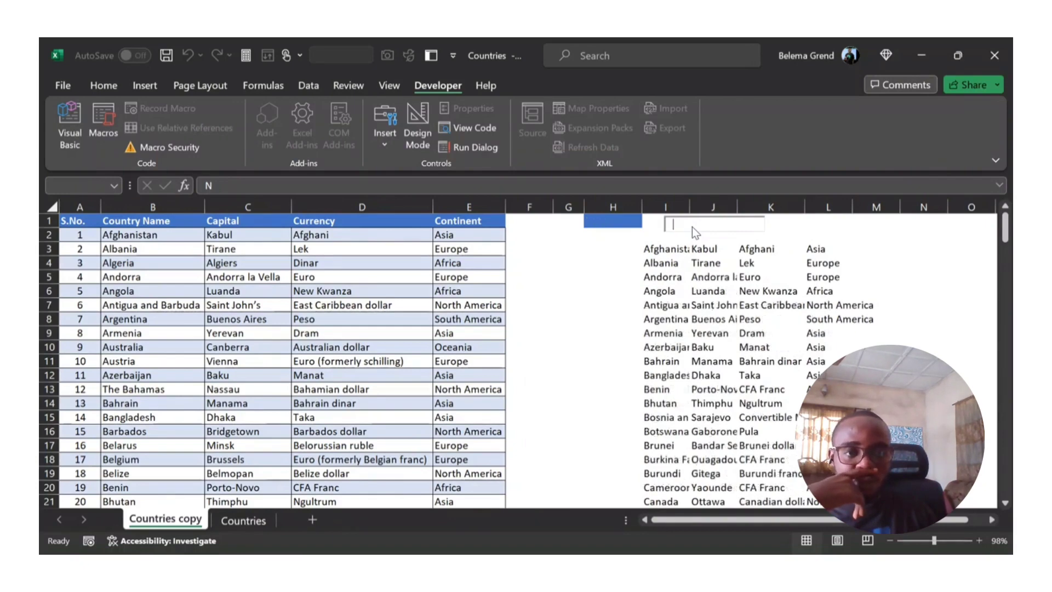
# Step: Test the live search in the text box with "Angol", then replace the term with the non-matching text "hexxx"
pyautogui.write('Angol')
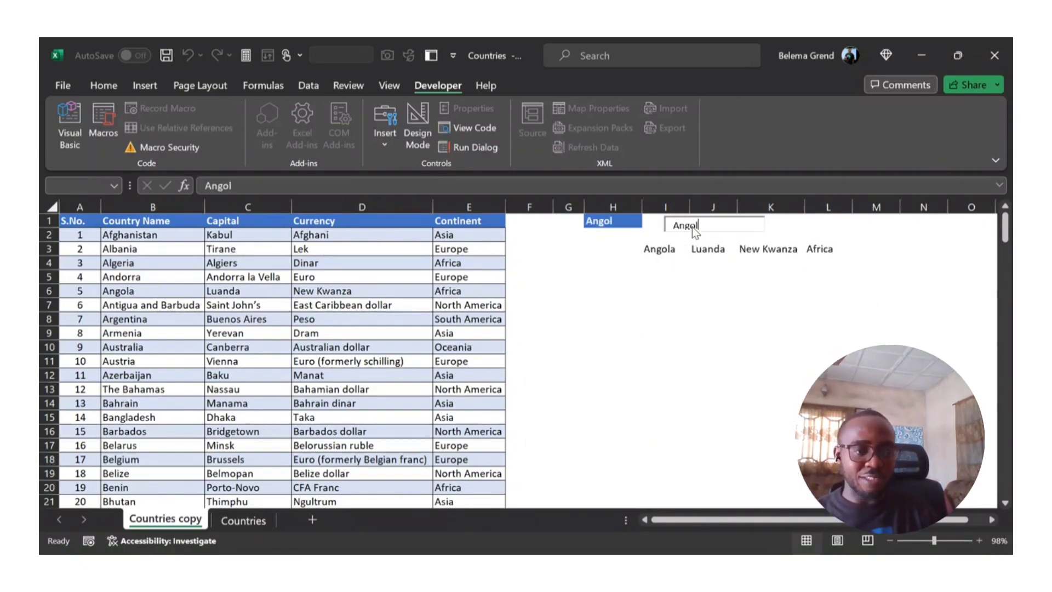
pyautogui.press('BackSpace')
pyautogui.press('BackSpace')
pyautogui.press('BackSpace')
pyautogui.press('BackSpace')
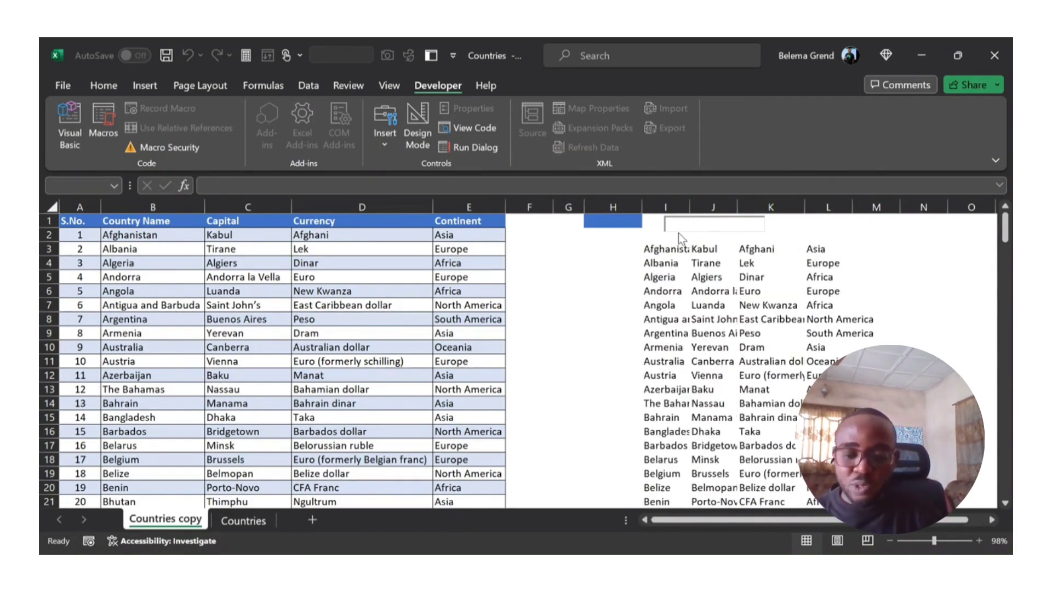
pyautogui.write('hexxx')
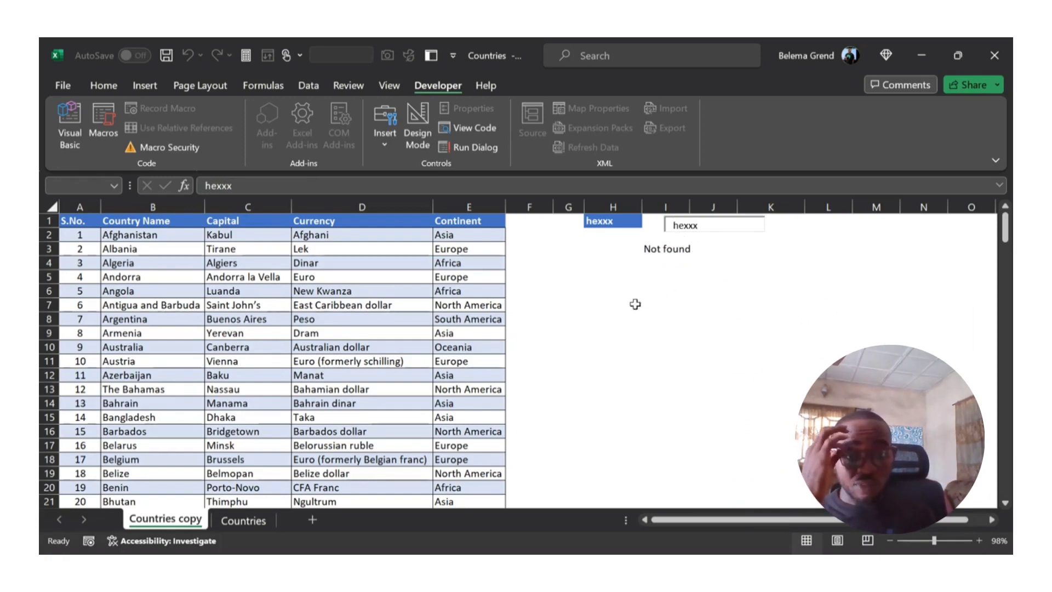
# Step: Copy the plain formatting of cell G1 onto H1 with Format Painter to remove its header styling
pyautogui.click(601, 225)
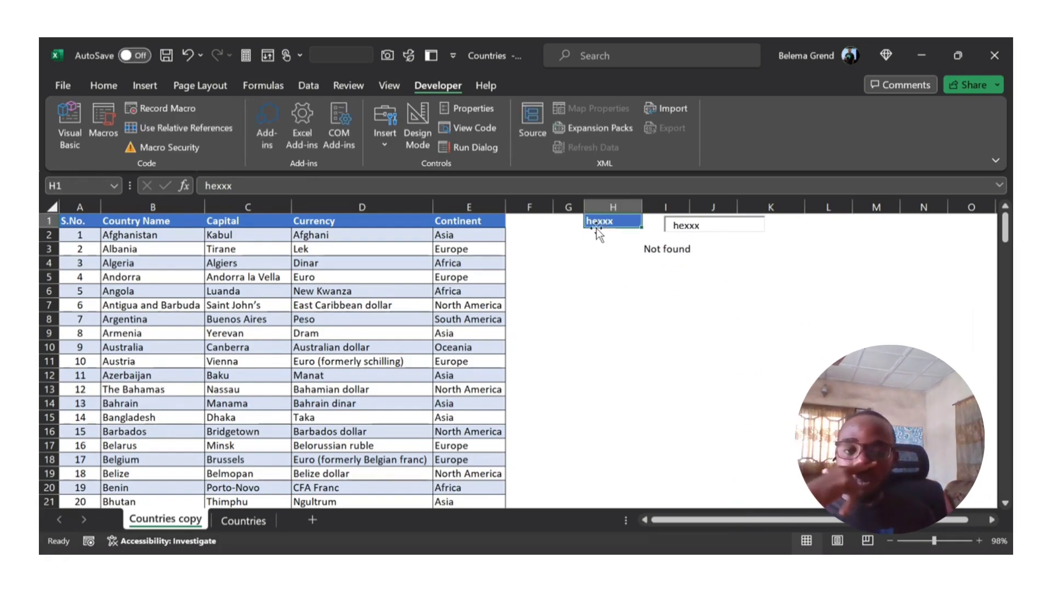
pyautogui.click(558, 221)
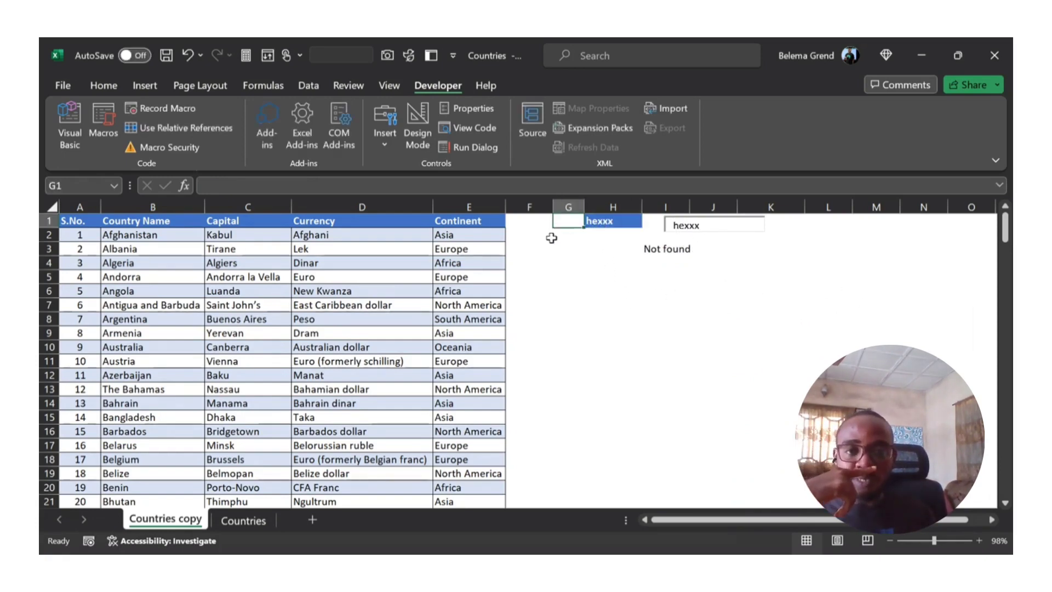
pyautogui.click(115, 83)
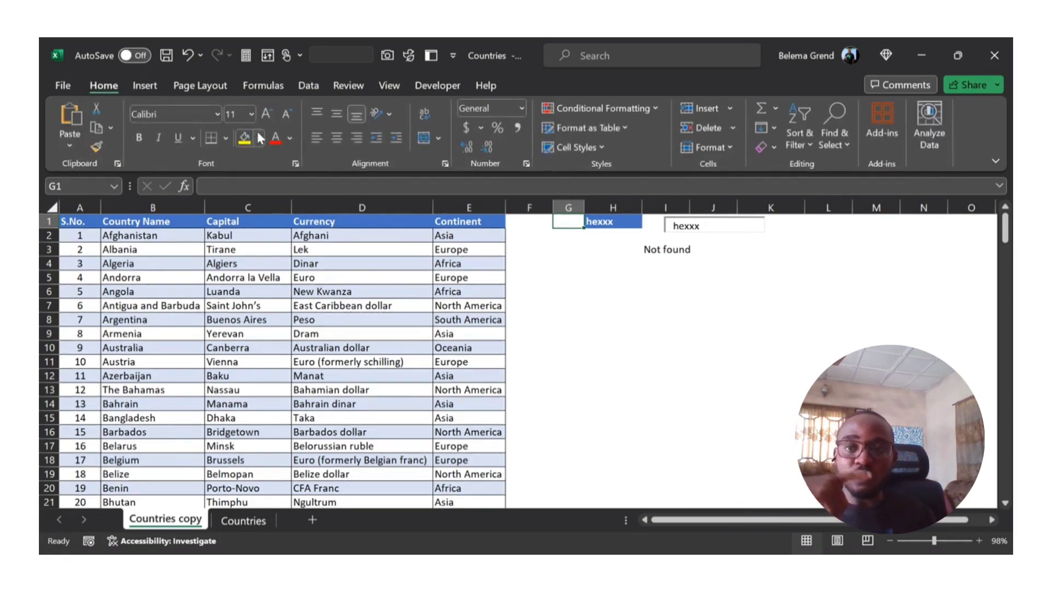
pyautogui.click(100, 147)
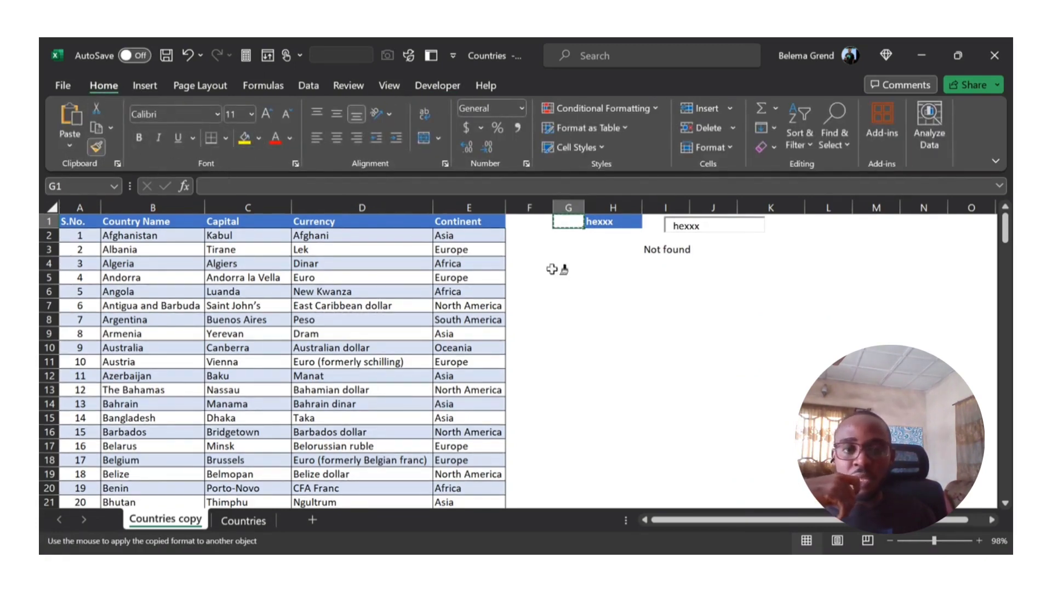
pyautogui.click(600, 222)
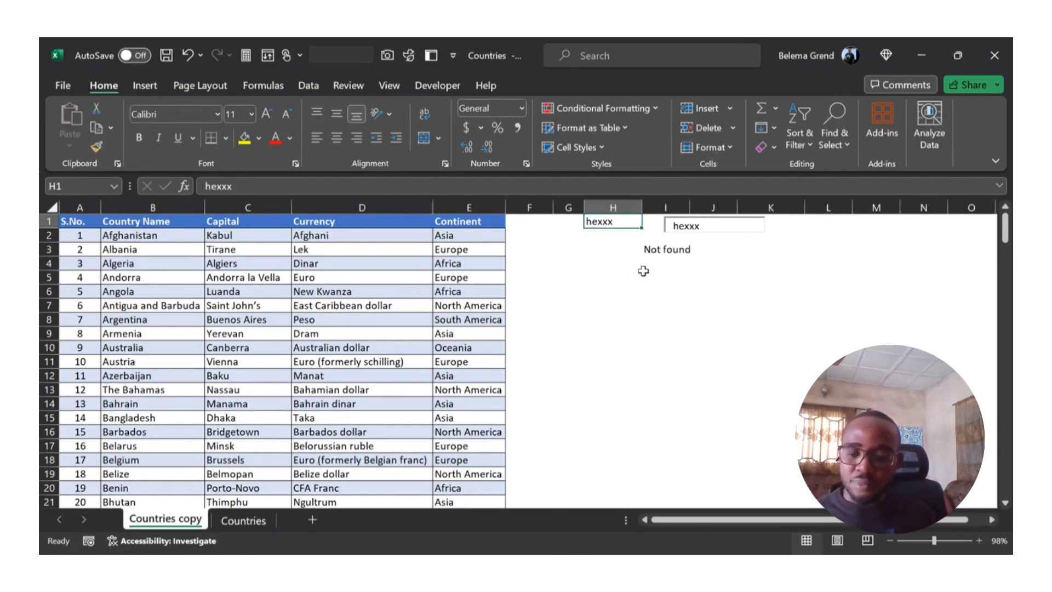
# Step: Hide the linked search text in H1 by applying the custom number format ";;;"
pyautogui.hotkey('ctrl', '1')
pyautogui.click(526, 309)
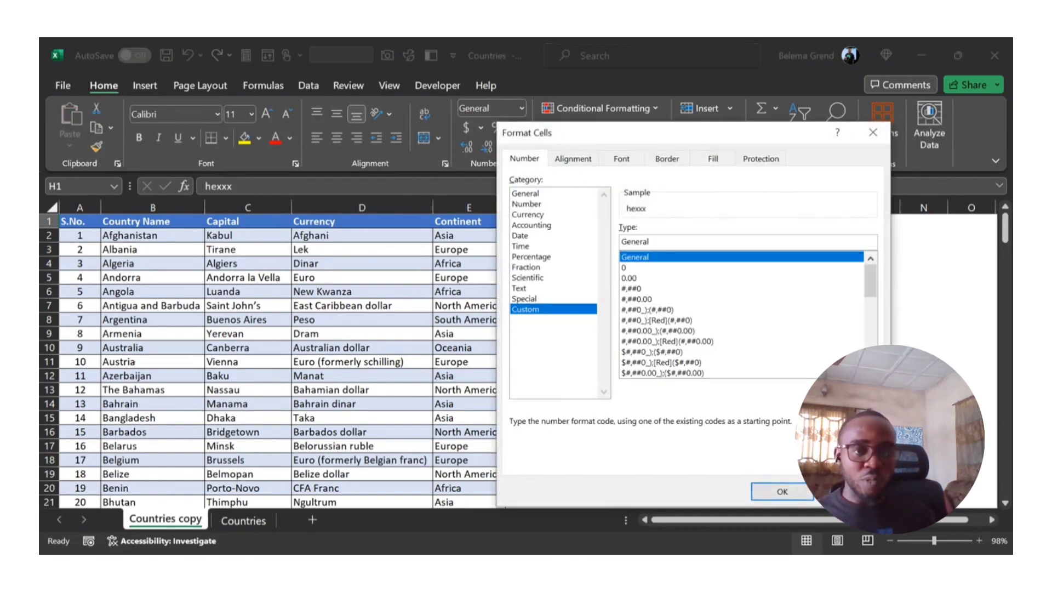
pyautogui.doubleClick(635, 242)
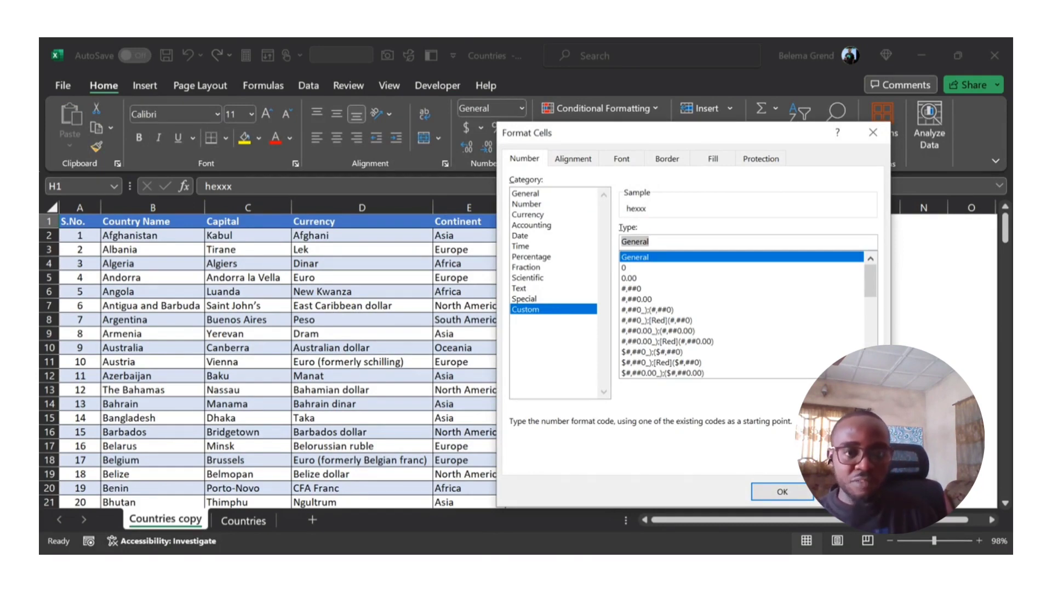
pyautogui.write(';;;')
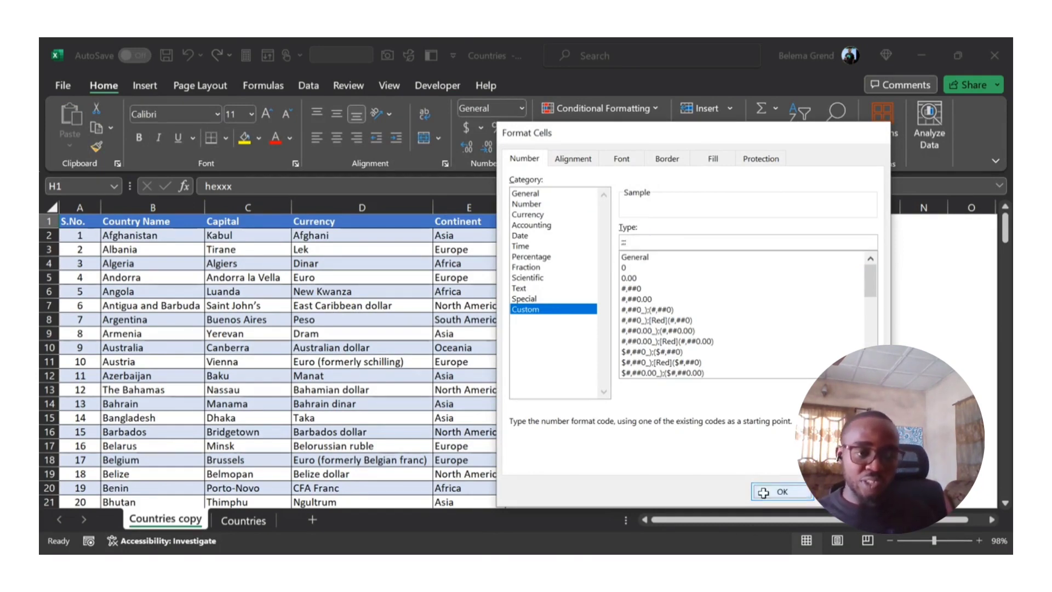
pyautogui.click(782, 491)
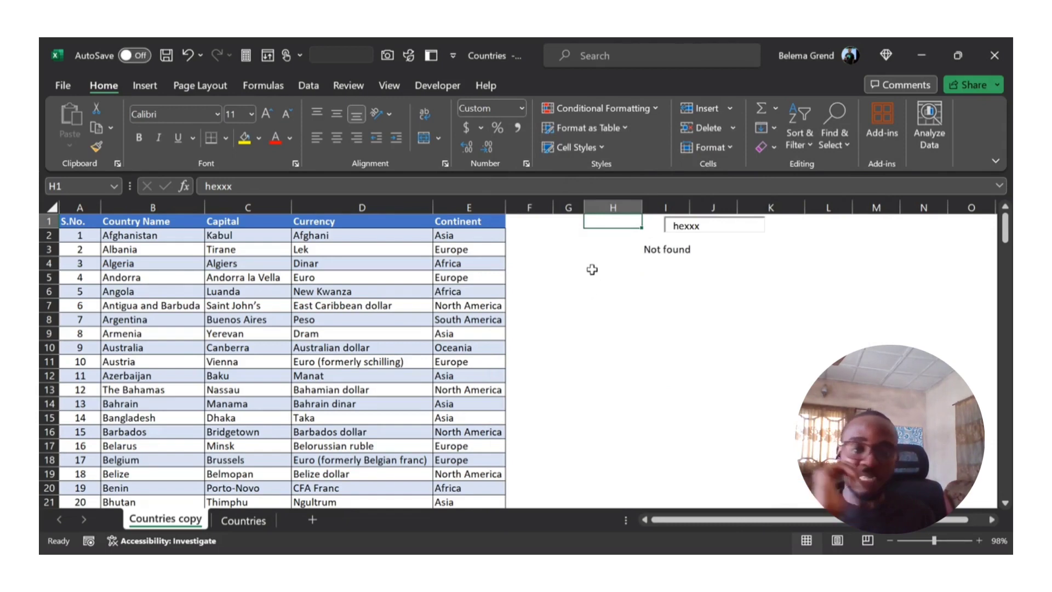
pyautogui.click(648, 225)
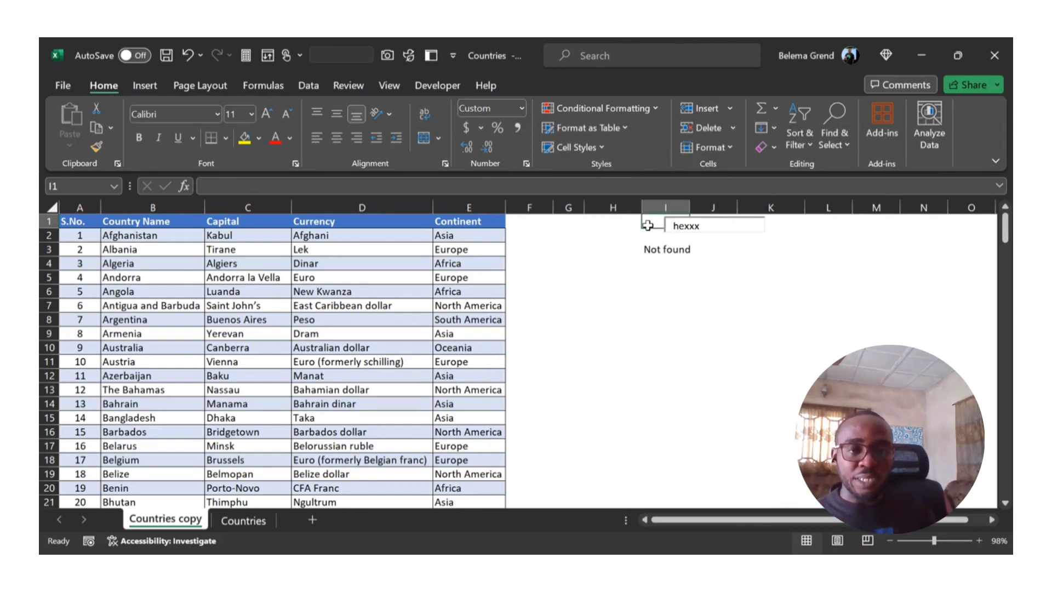
pyautogui.click(576, 308)
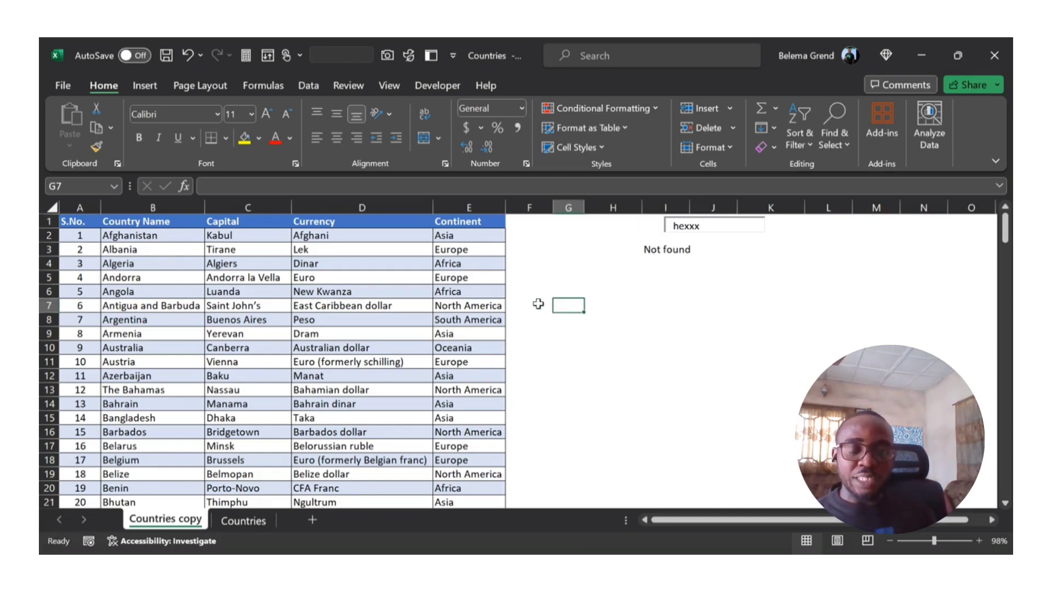
pyautogui.click(136, 88)
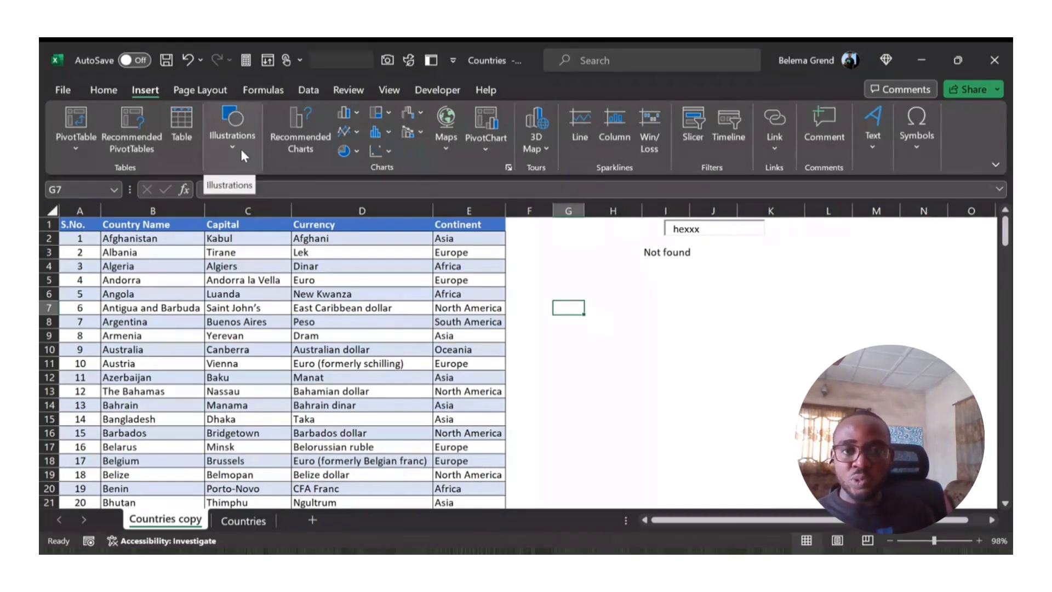
pyautogui.click(241, 156)
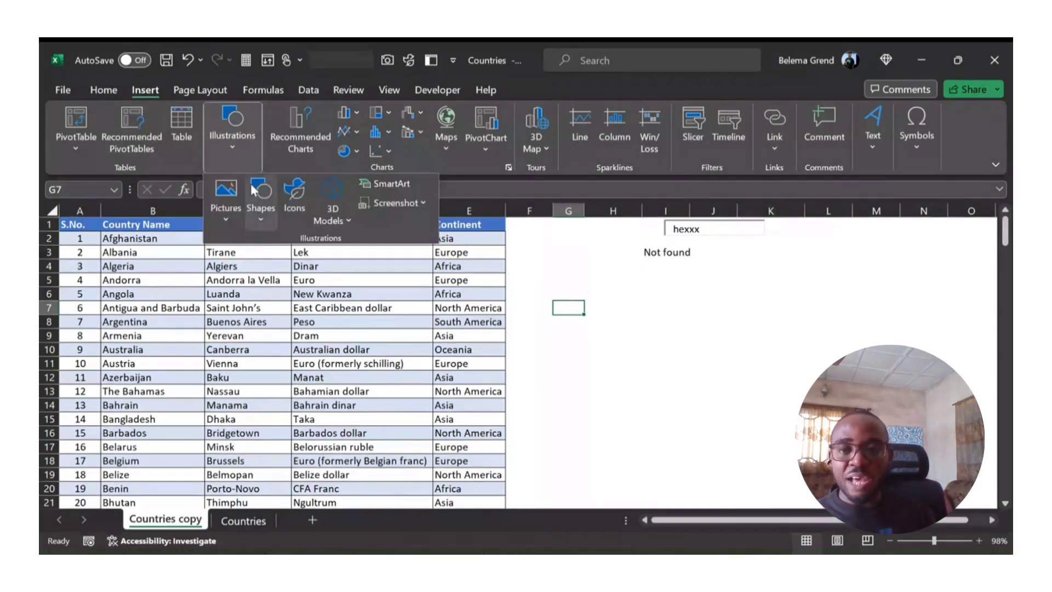
pyautogui.click(289, 202)
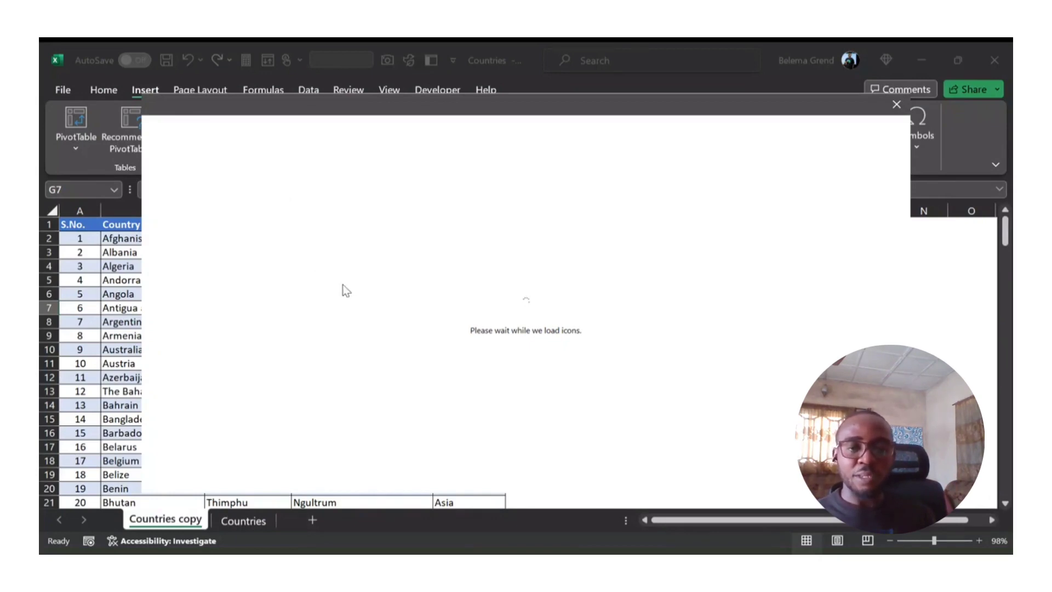
pyautogui.click(896, 105)
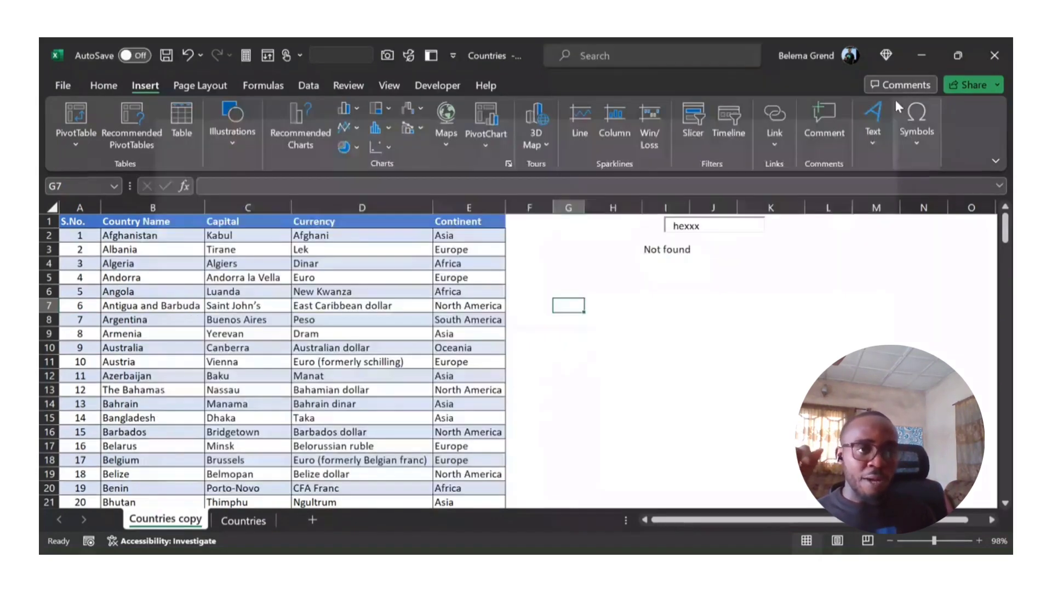
# Step: Search the stock icons for "search", insert the solid magnifying glass at H2, and rotate it right by 90°
pyautogui.click(635, 234)
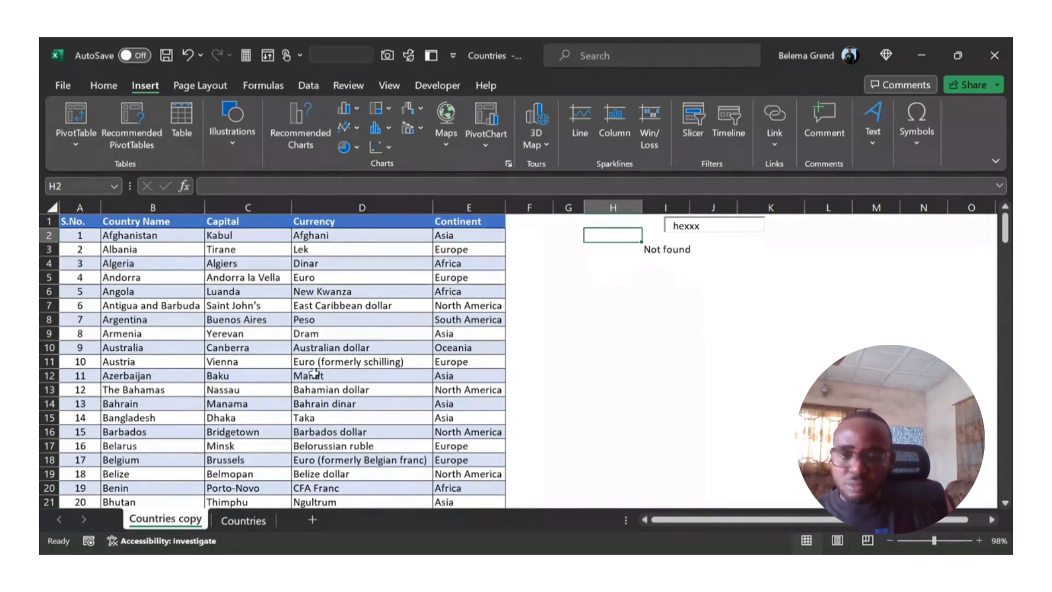
pyautogui.click(234, 131)
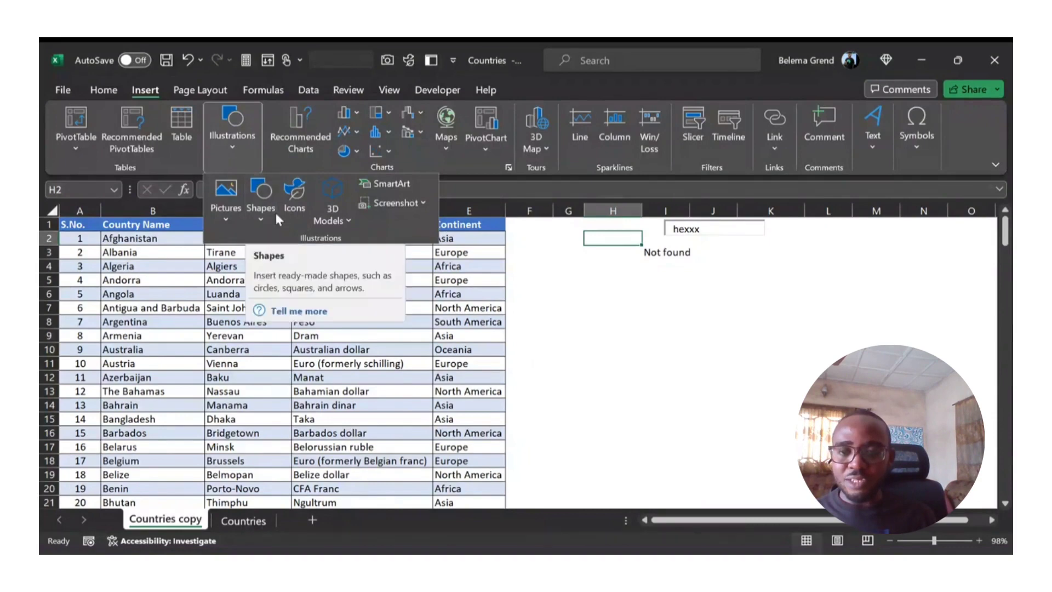
pyautogui.click(298, 207)
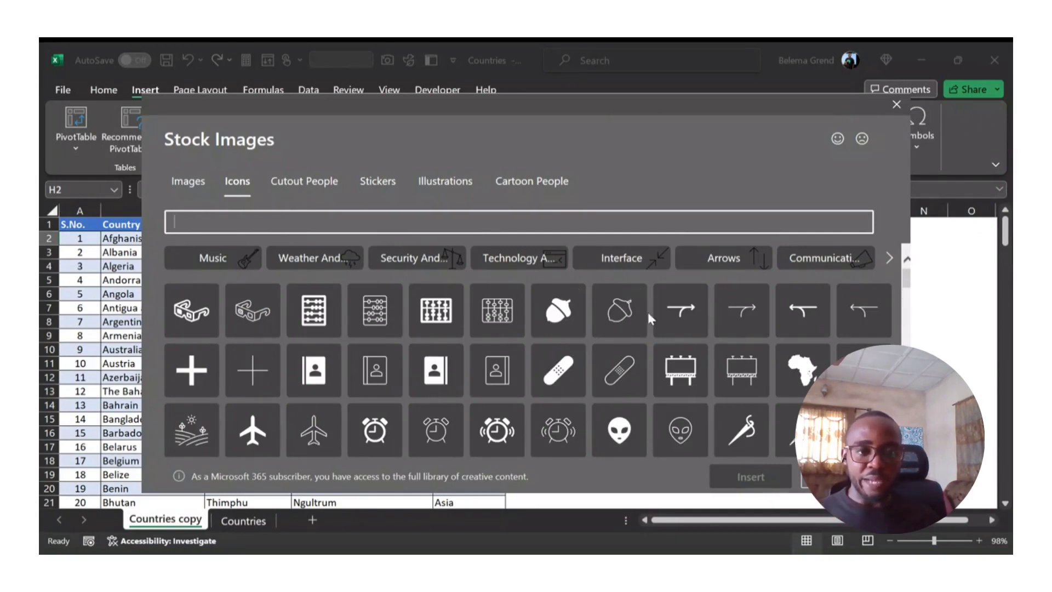
pyautogui.scroll(-2, 513, 374)
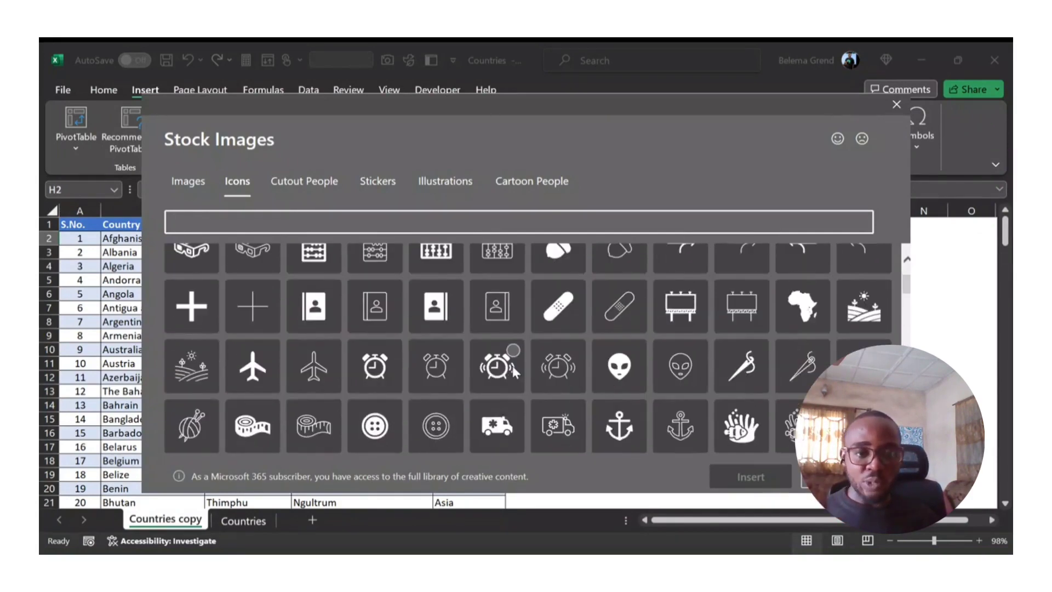
pyautogui.scroll(2, 511, 366)
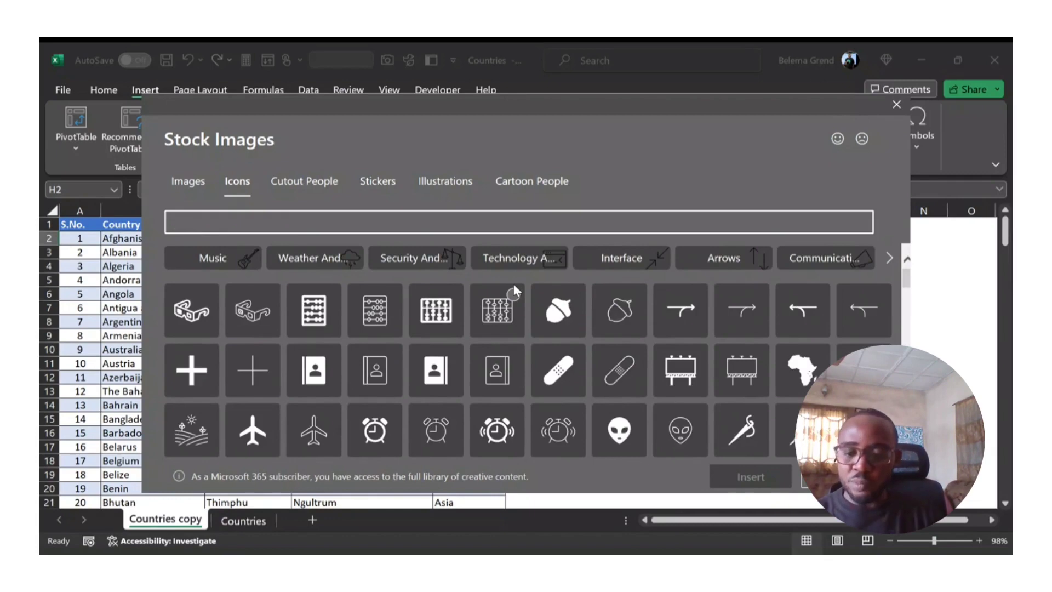
pyautogui.write('search')
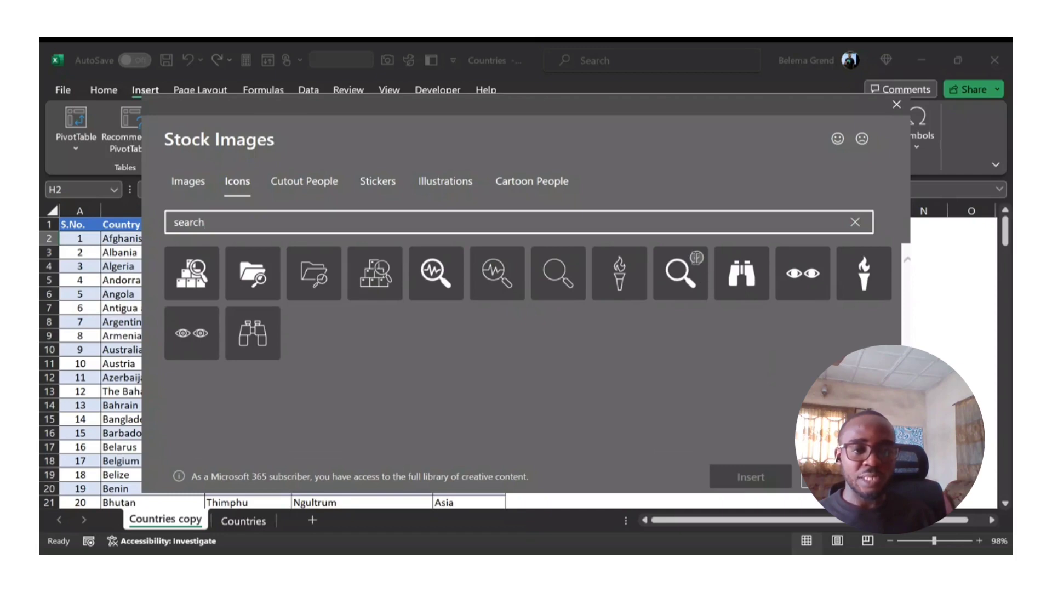
pyautogui.click(698, 261)
pyautogui.click(760, 476)
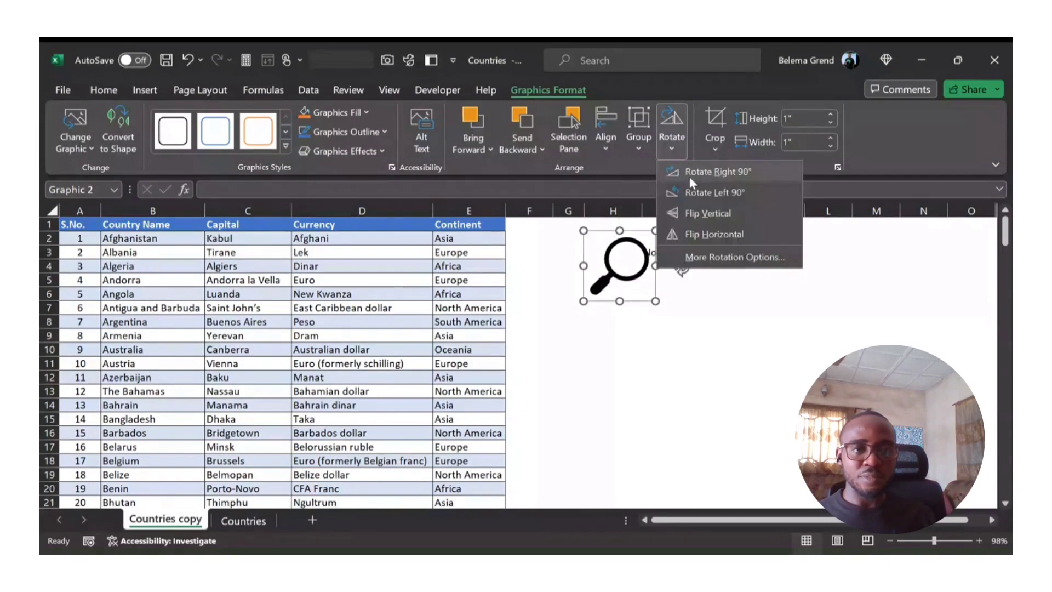
pyautogui.click(690, 176)
pyautogui.click(701, 347)
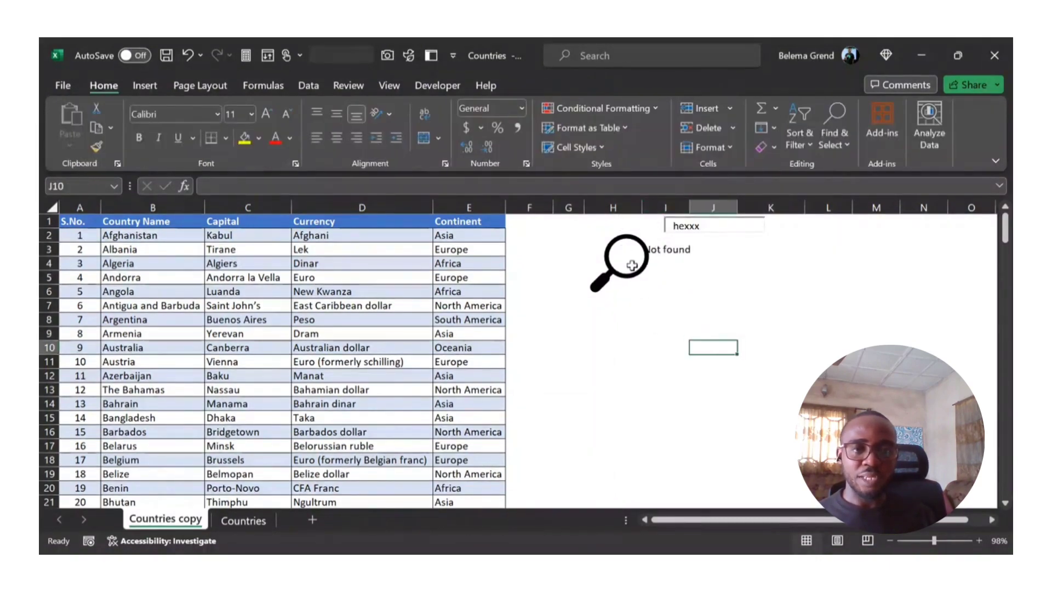
# Step: Shrink the magnifying glass icon and place it in column H, directly beside the search text box
pyautogui.click(613, 250)
pyautogui.click(614, 283)
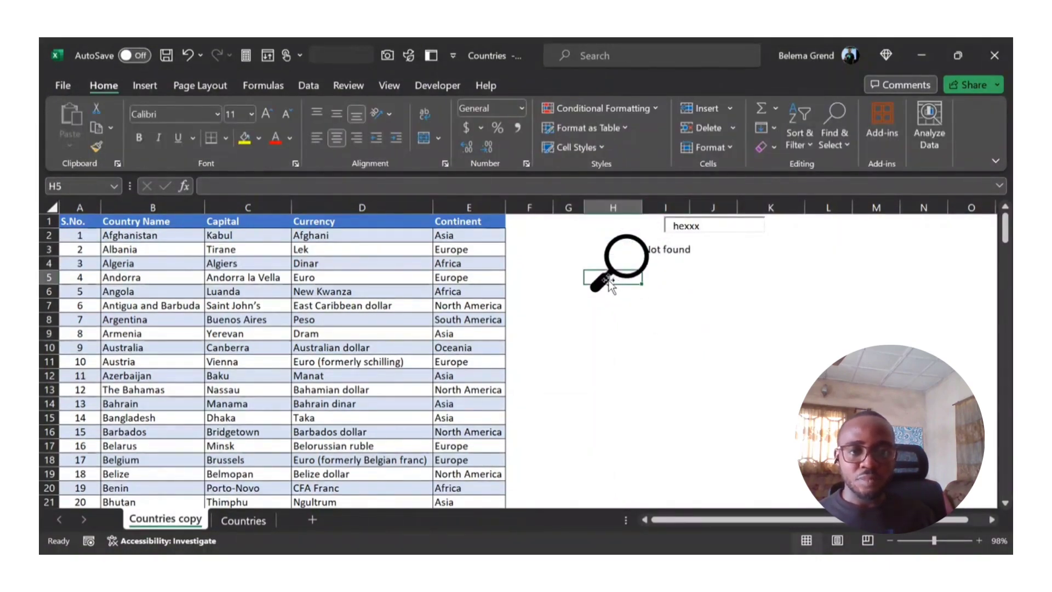
pyautogui.click(617, 274)
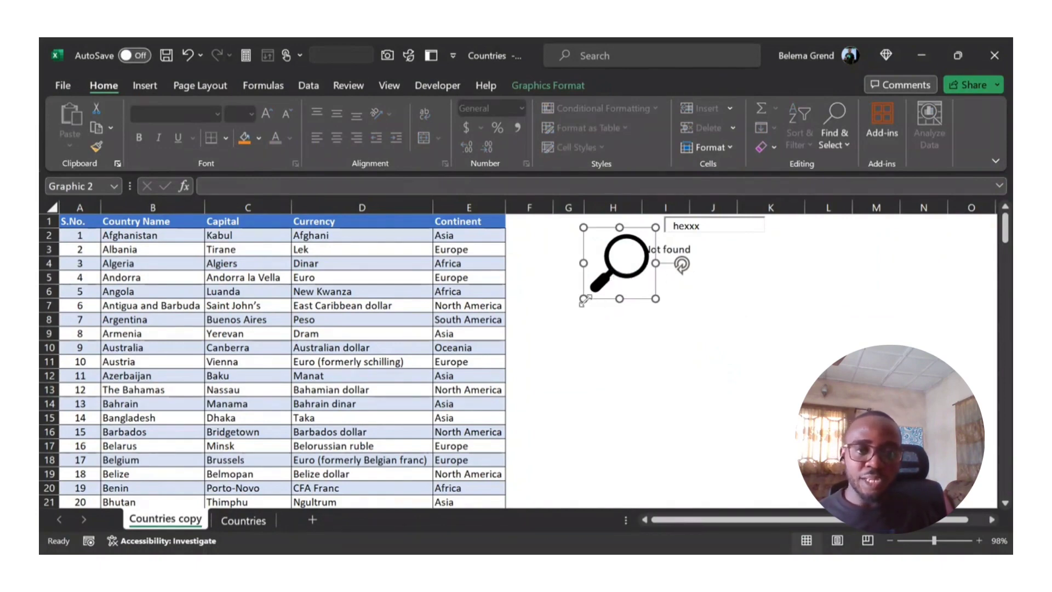
pyautogui.moveTo(583, 299); pyautogui.dragTo(600, 263)
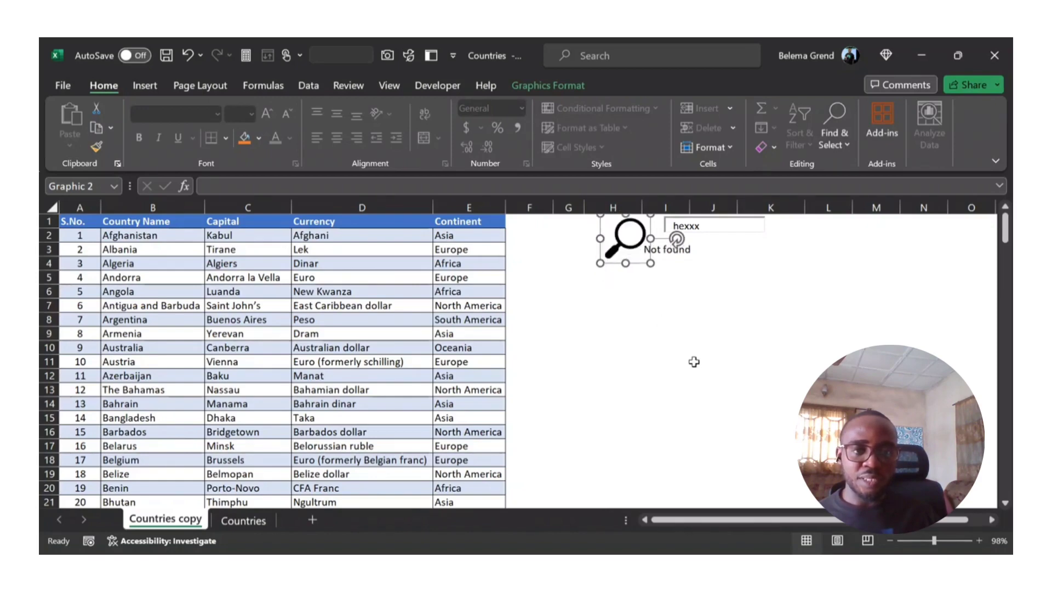
pyautogui.scroll(-1, 694, 362)
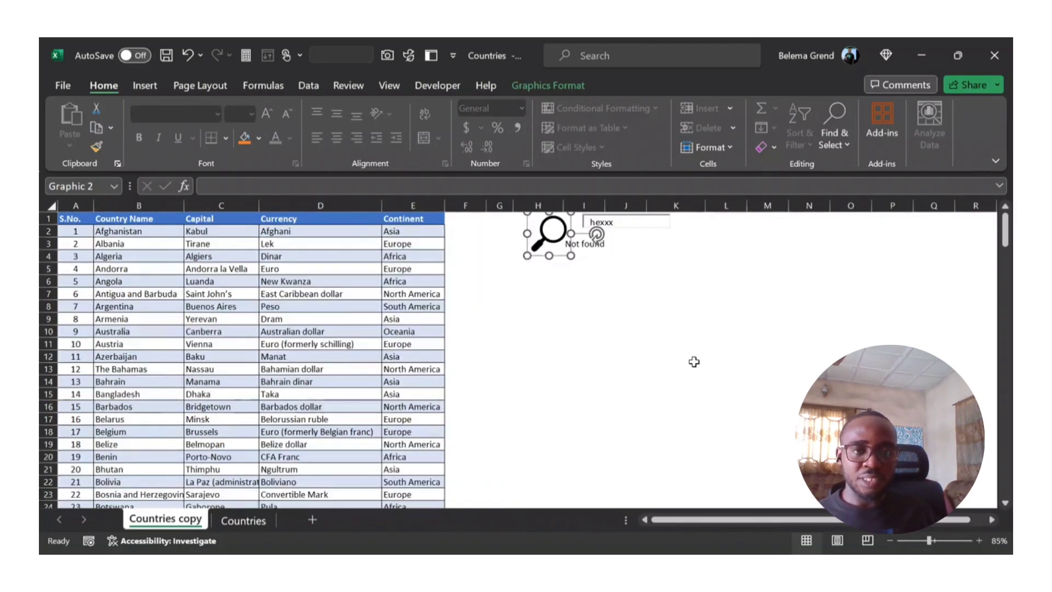
pyautogui.click(697, 357)
pyautogui.click(553, 238)
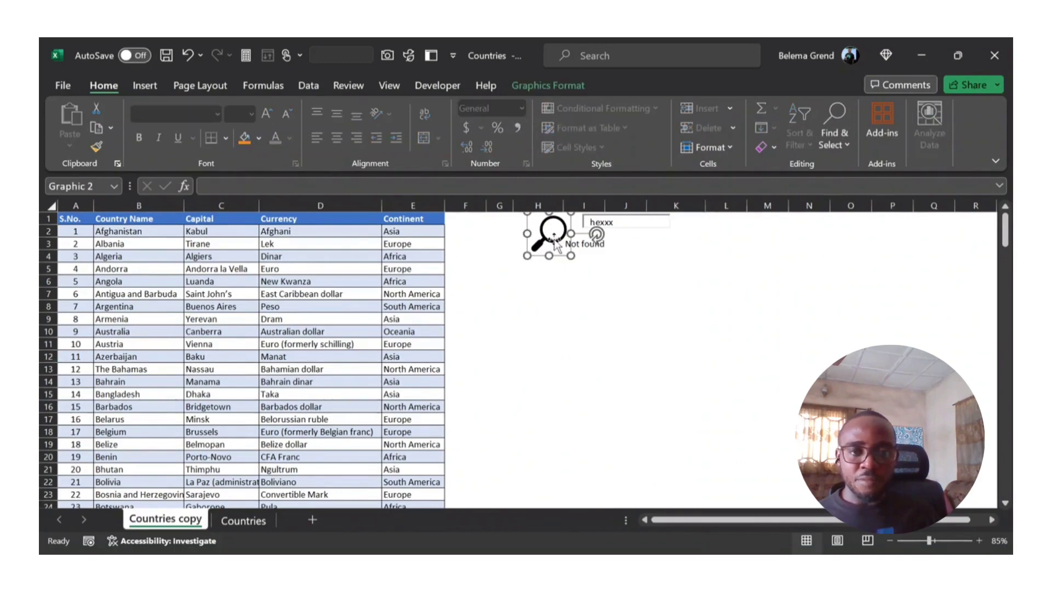
pyautogui.moveTo(529, 256)
pyautogui.mouseDown()
pyautogui.moveTo(538, 245)
pyautogui.moveTo(524, 229)
pyautogui.moveTo(537, 242)
pyautogui.mouseUp()
pyautogui.click(614, 266)
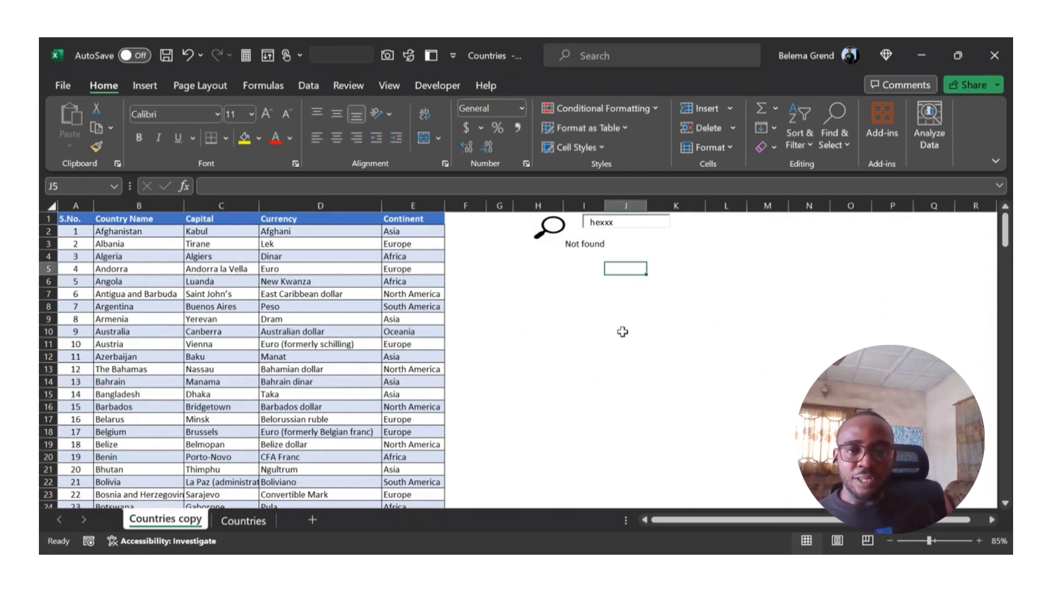
# Step: Draw a rounded rectangle about 3.02" wide and 0.48" high around the magnifying glass and search text box
pyautogui.click(145, 88)
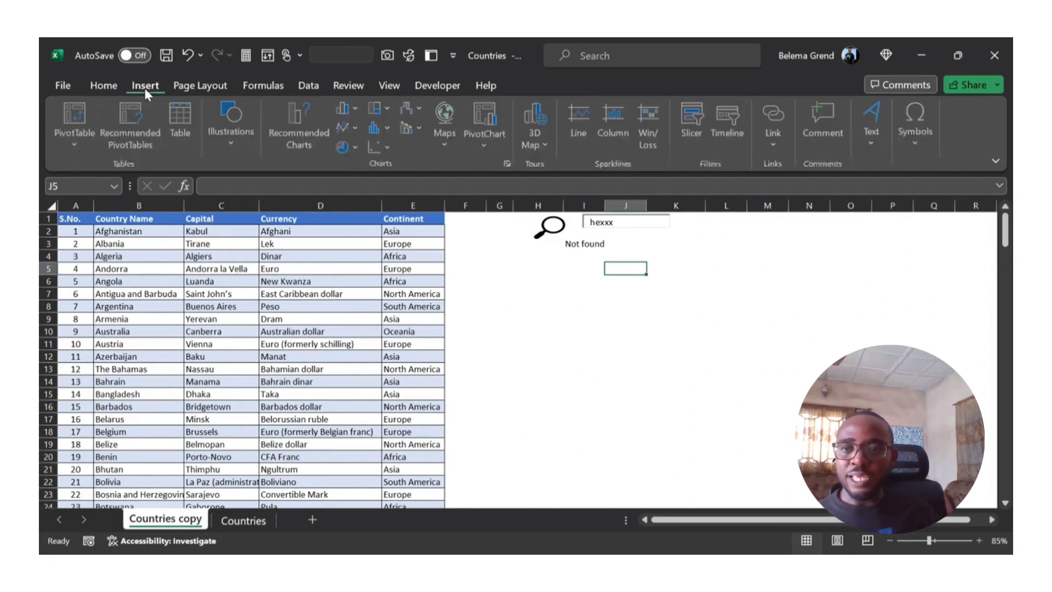
pyautogui.click(232, 141)
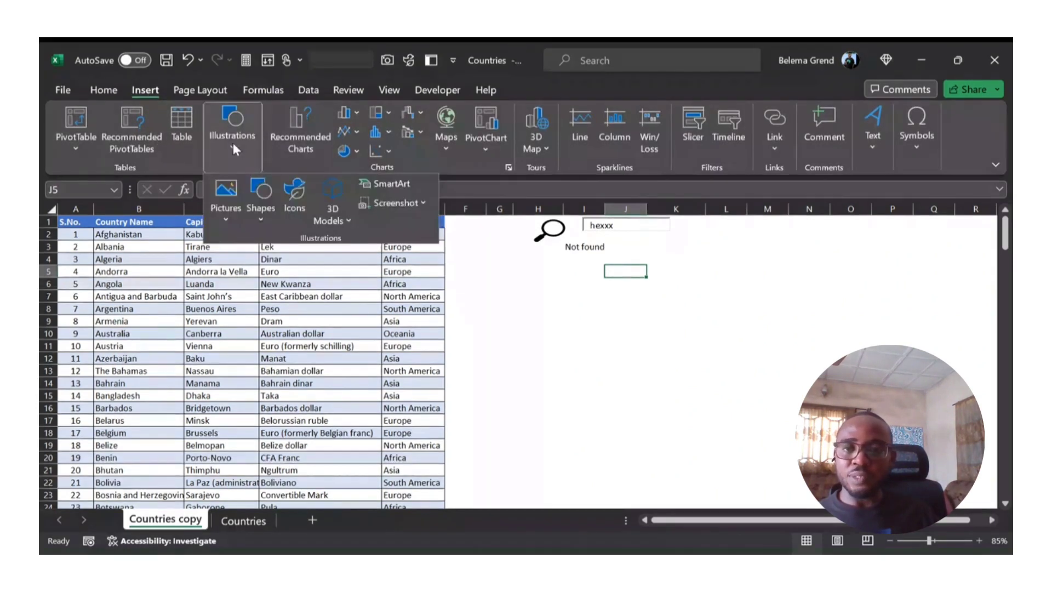
pyautogui.click(255, 209)
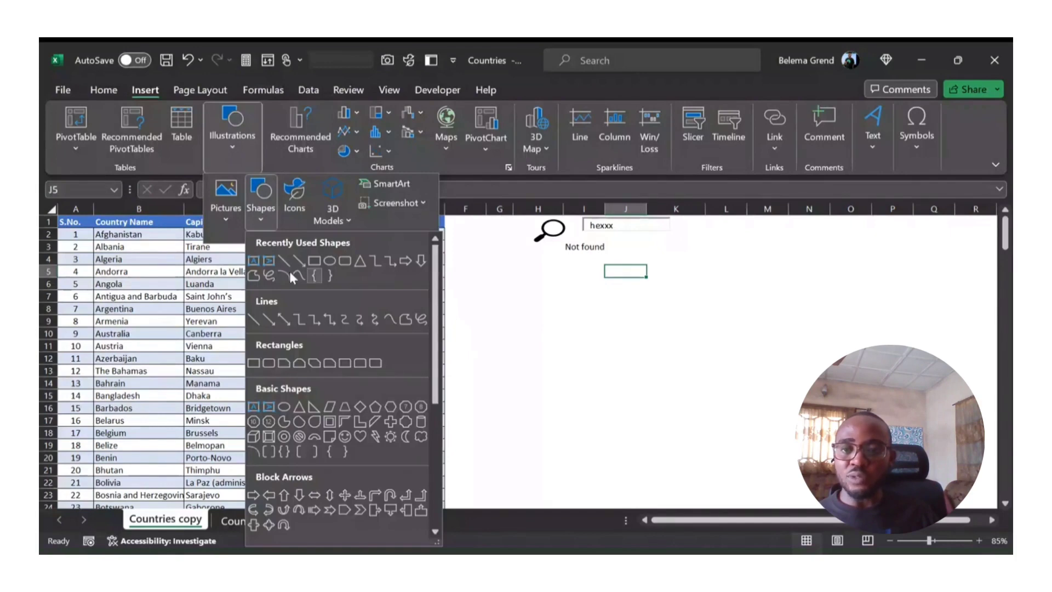
pyautogui.click(343, 261)
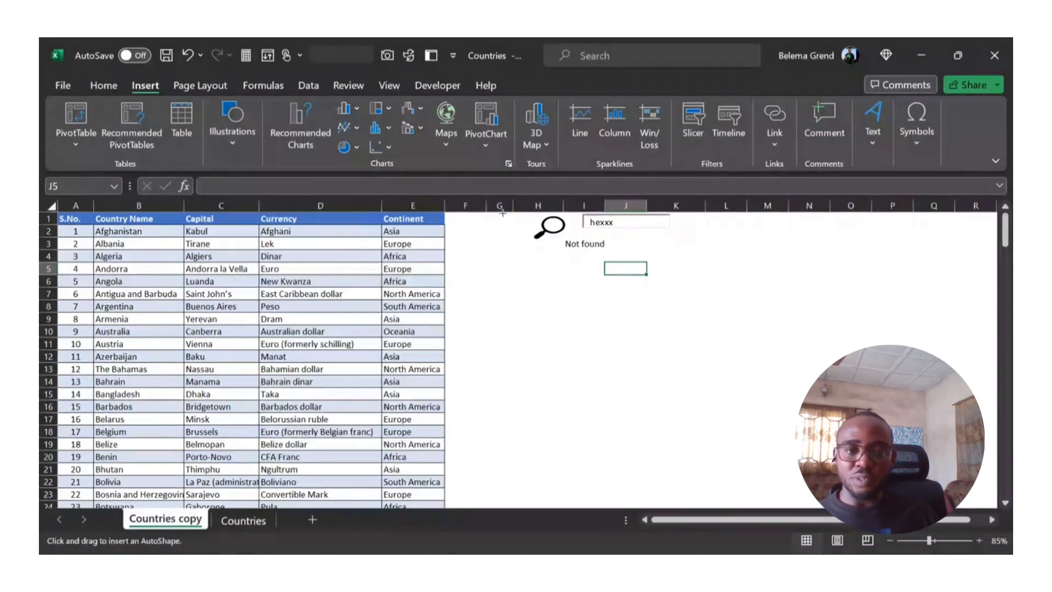
pyautogui.moveTo(521, 229); pyautogui.dragTo(707, 241)
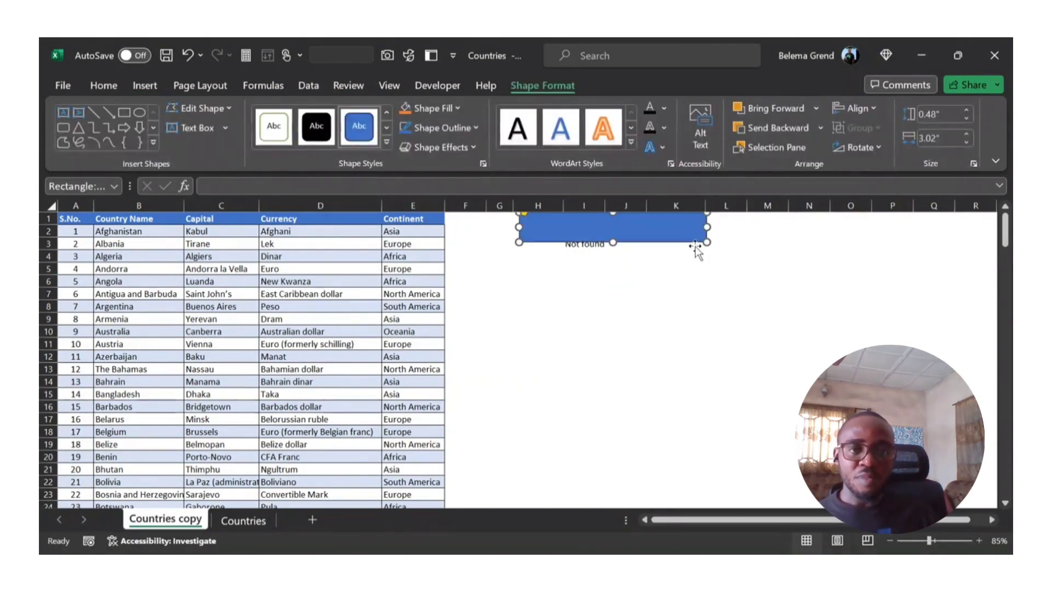
# Step: Remove the rounded rectangle's fill and give it a near-black outline from the theme colors
pyautogui.click(459, 108)
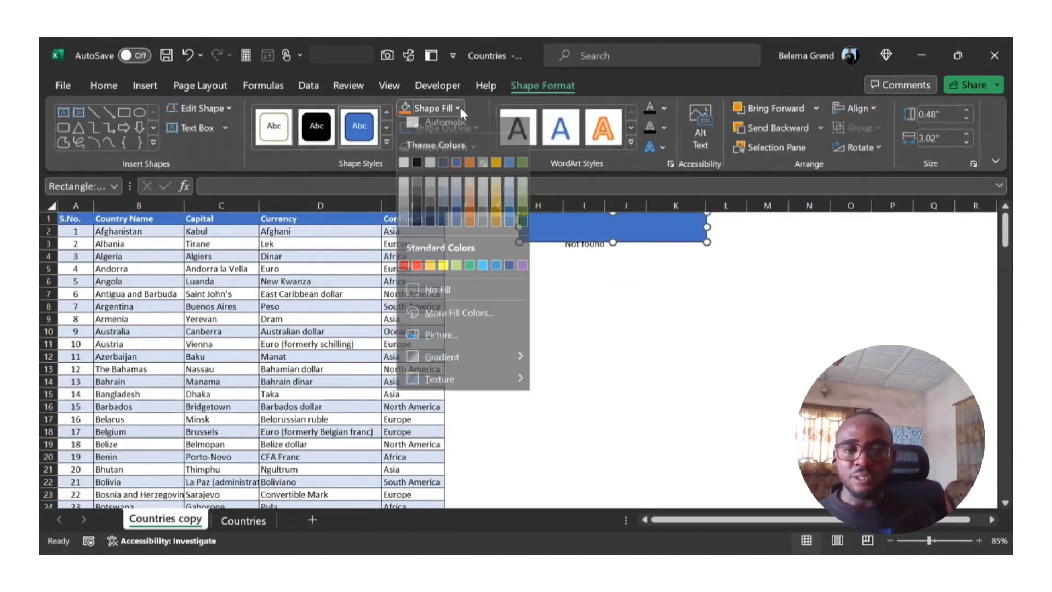
pyautogui.click(412, 299)
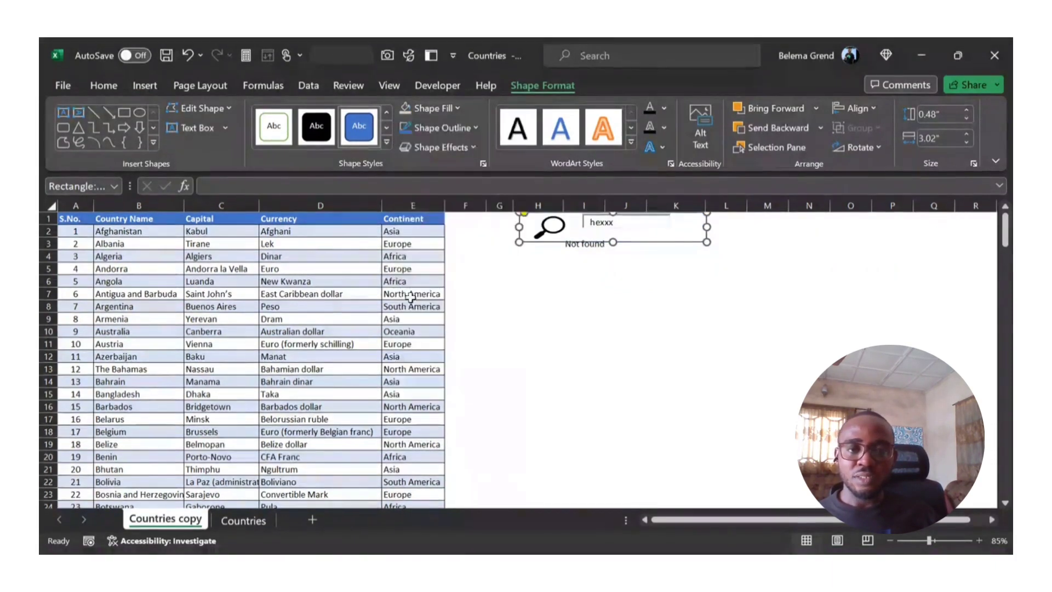
pyautogui.click(477, 128)
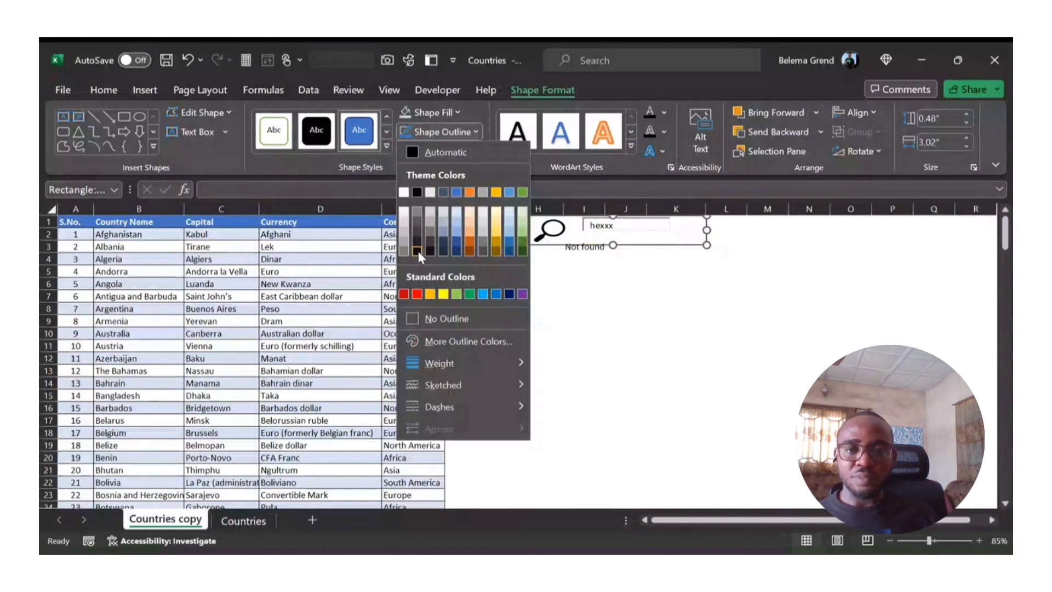
pyautogui.click(417, 251)
pyautogui.click(585, 331)
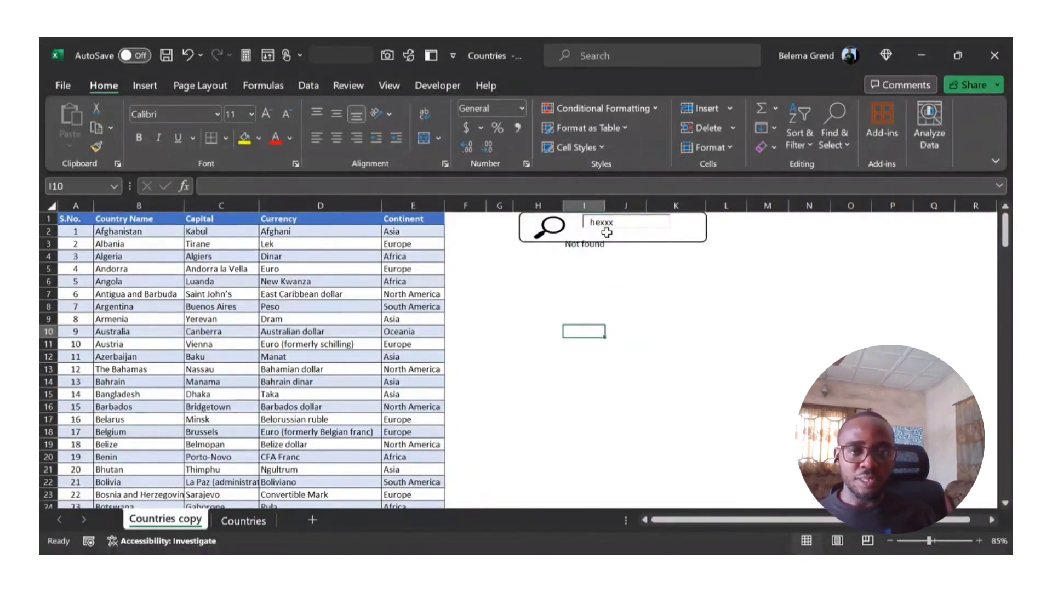
# Step: Reduce the rounded rectangle's height slightly and shrink the magnifying glass so it fits inside the search bar
pyautogui.click(634, 228)
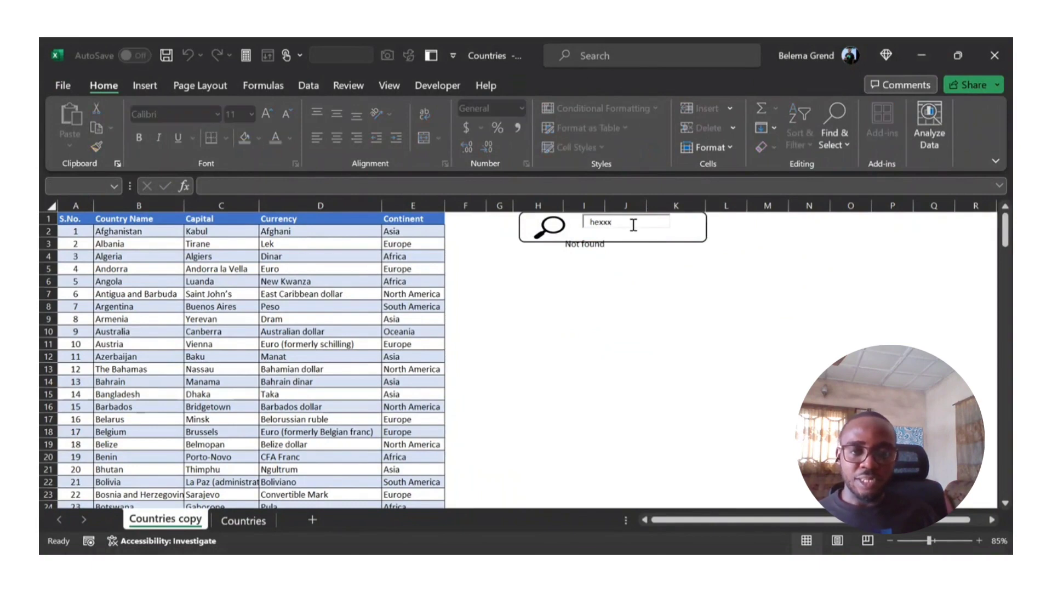
pyautogui.click(526, 233)
pyautogui.moveTo(612, 241); pyautogui.dragTo(616, 237)
pyautogui.click(549, 229)
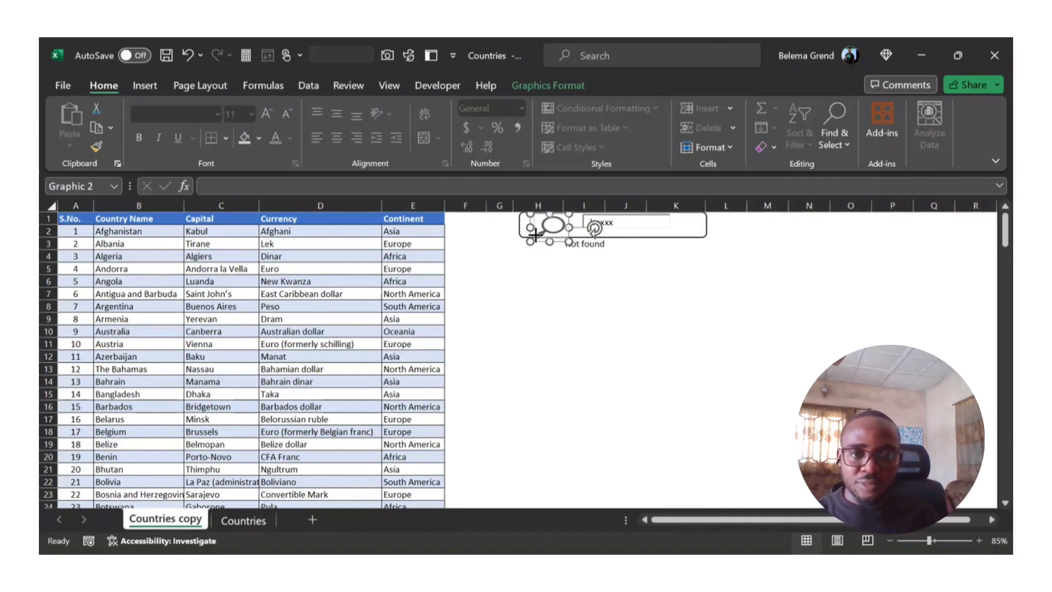
pyautogui.moveTo(536, 235); pyautogui.dragTo(541, 232)
pyautogui.click(661, 281)
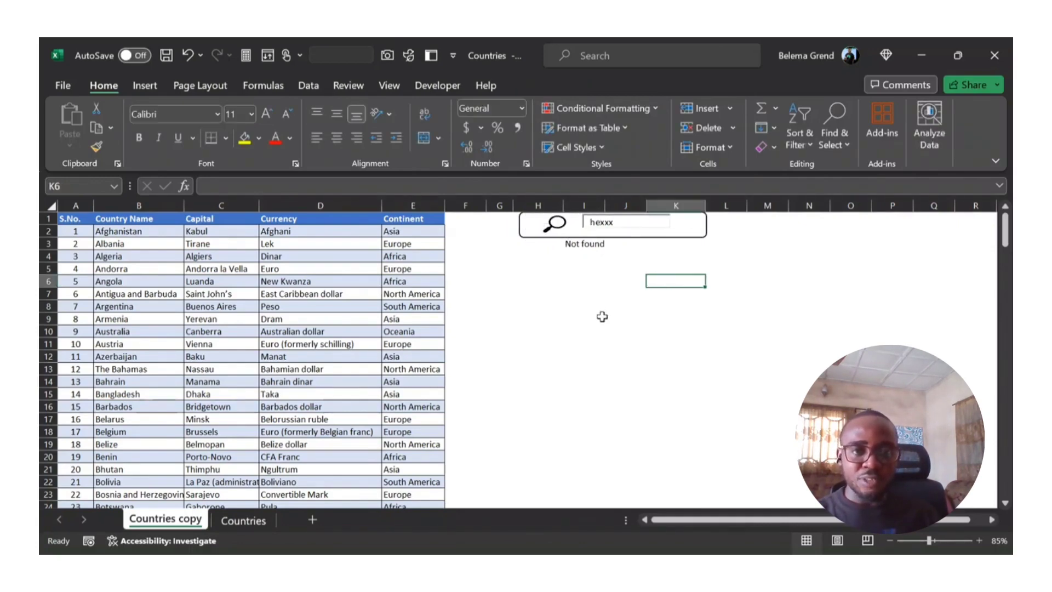
# Step: Replace the search text with "amer" and autofit column I to the country names
pyautogui.doubleClick(608, 222)
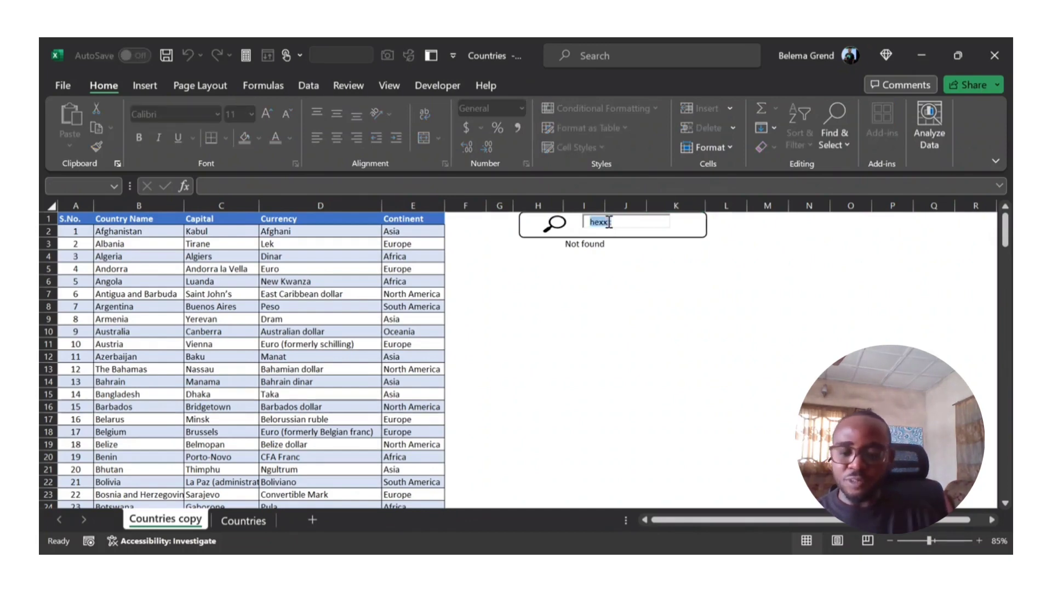
pyautogui.write('amer')
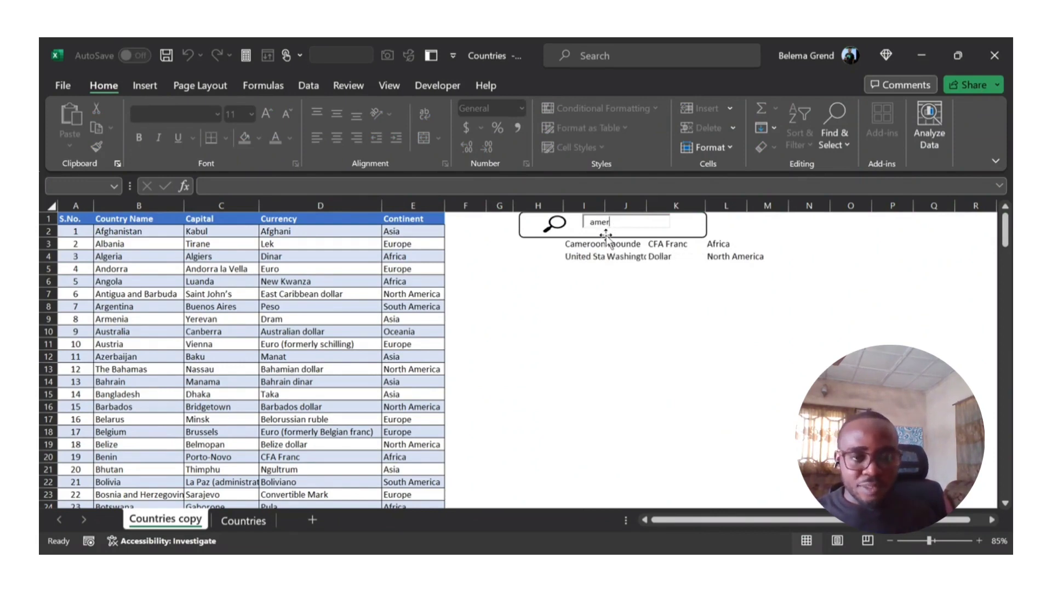
pyautogui.doubleClick(601, 210)
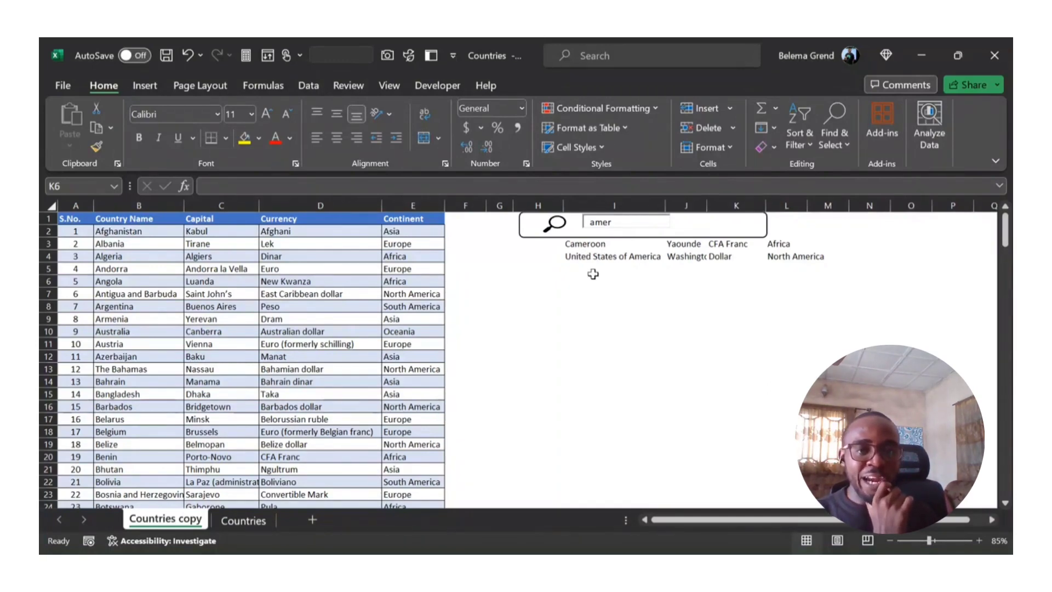
pyautogui.click(615, 225)
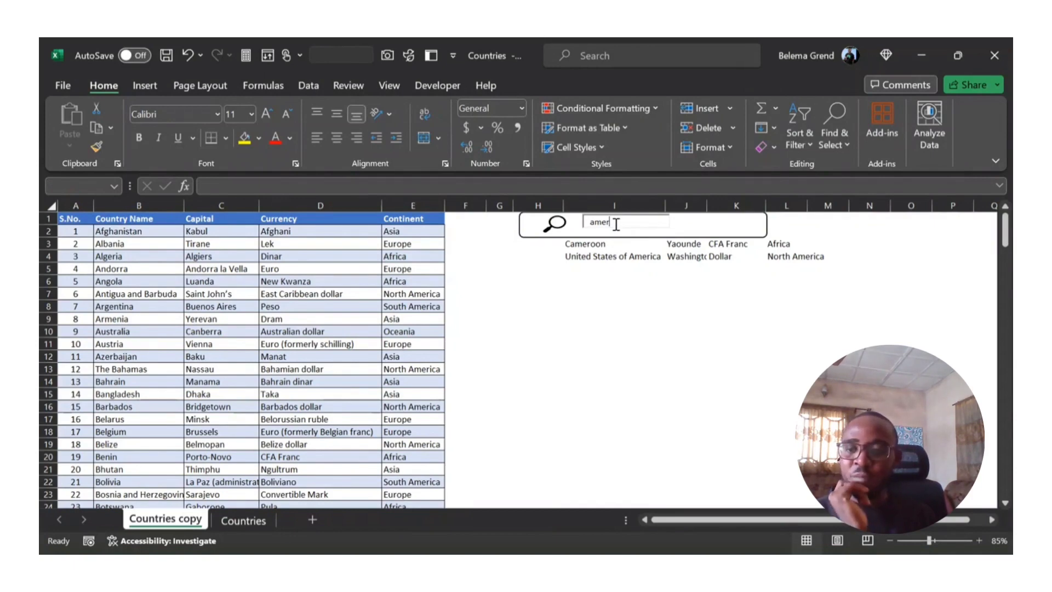
# Step: Move the FILTER formula from I3 down to I4, leaving row 3 free for headers
pyautogui.click(586, 248)
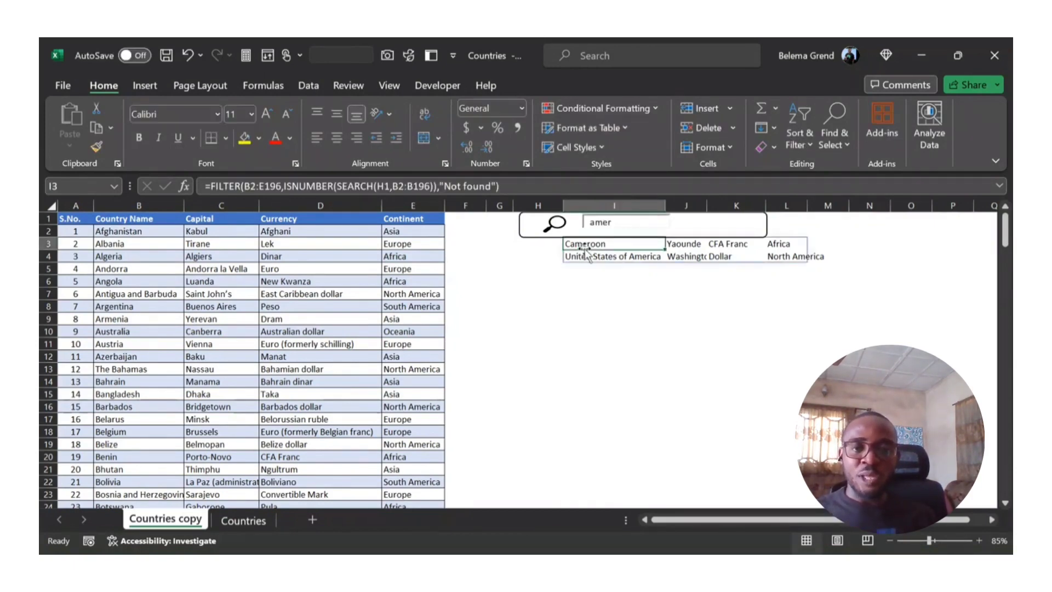
pyautogui.click(585, 248)
pyautogui.hotkey('ctrl', 'c')
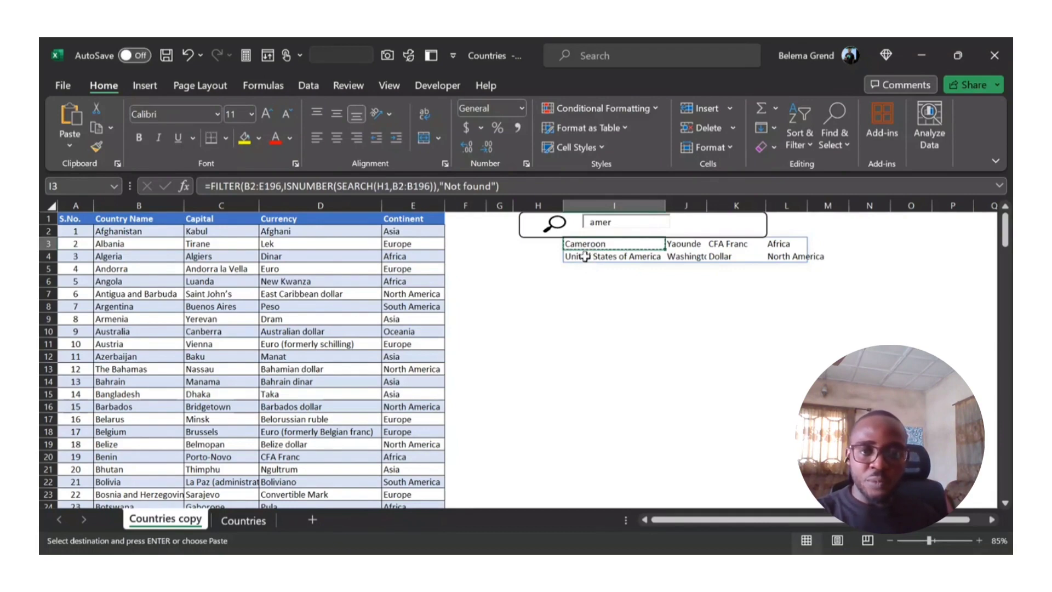
pyautogui.click(585, 256)
pyautogui.hotkey('ctrl', 'v')
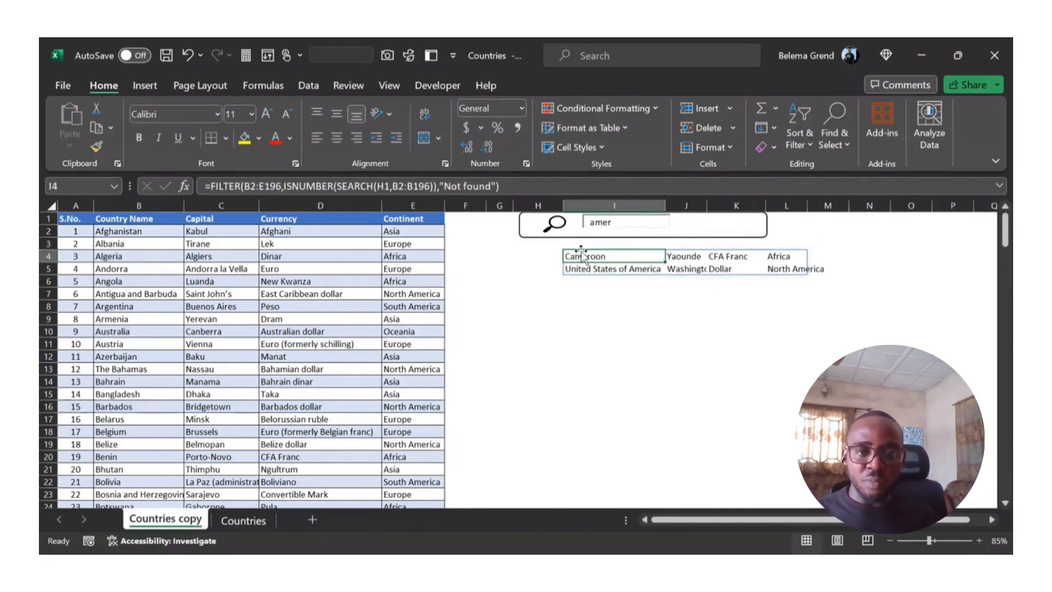
pyautogui.click(576, 245)
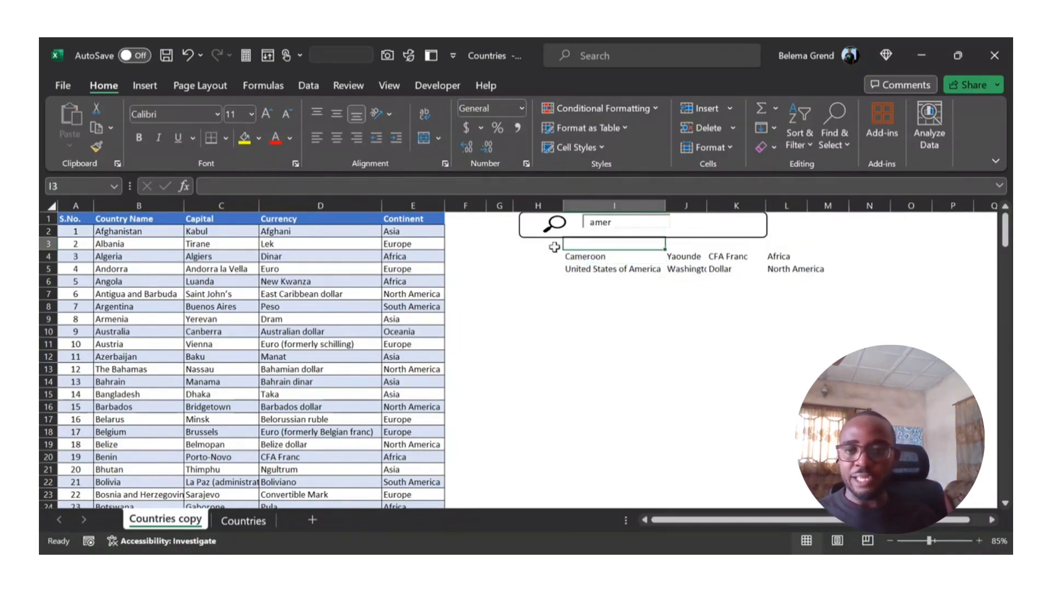
# Step: Copy the headers Country Name through Continent from B1:E1 to I3, above the filtered results
pyautogui.click(242, 522)
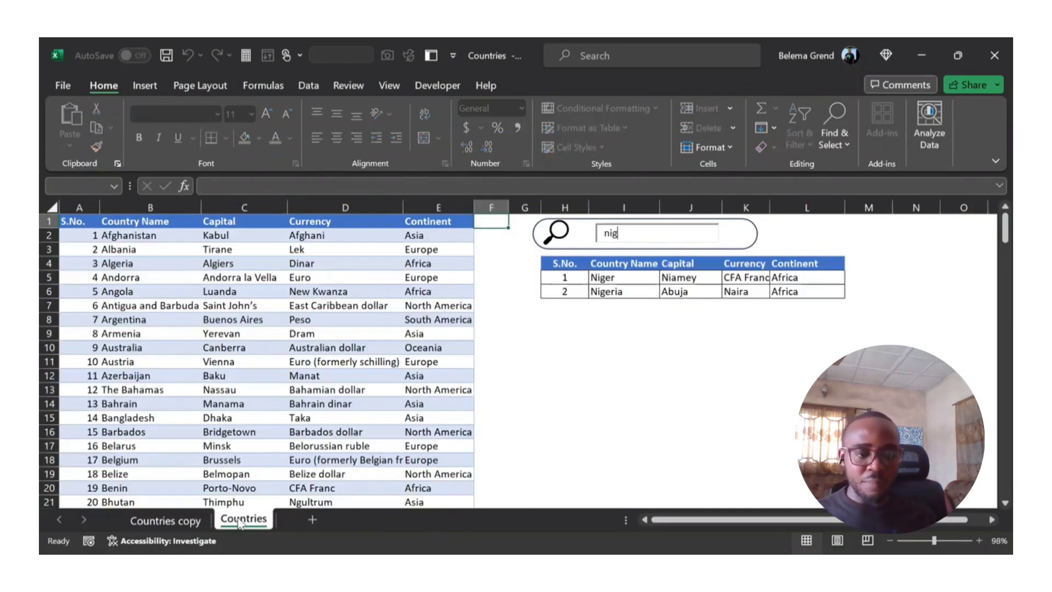
pyautogui.click(204, 525)
pyautogui.click(112, 216)
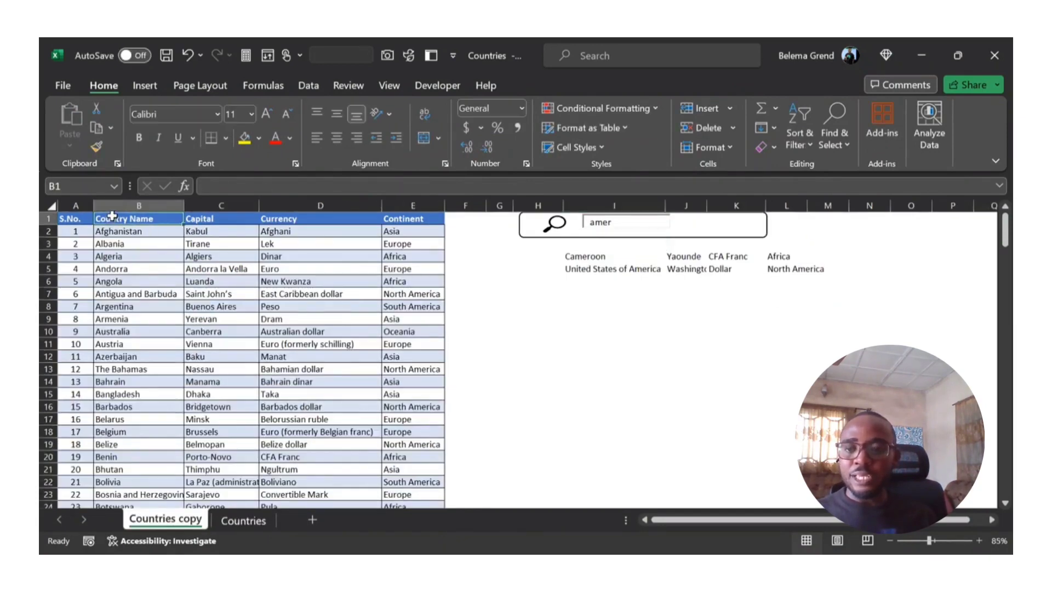
pyautogui.moveTo(113, 217); pyautogui.dragTo(390, 219)
pyautogui.hotkey('ctrl', 'c')
pyautogui.click(577, 252)
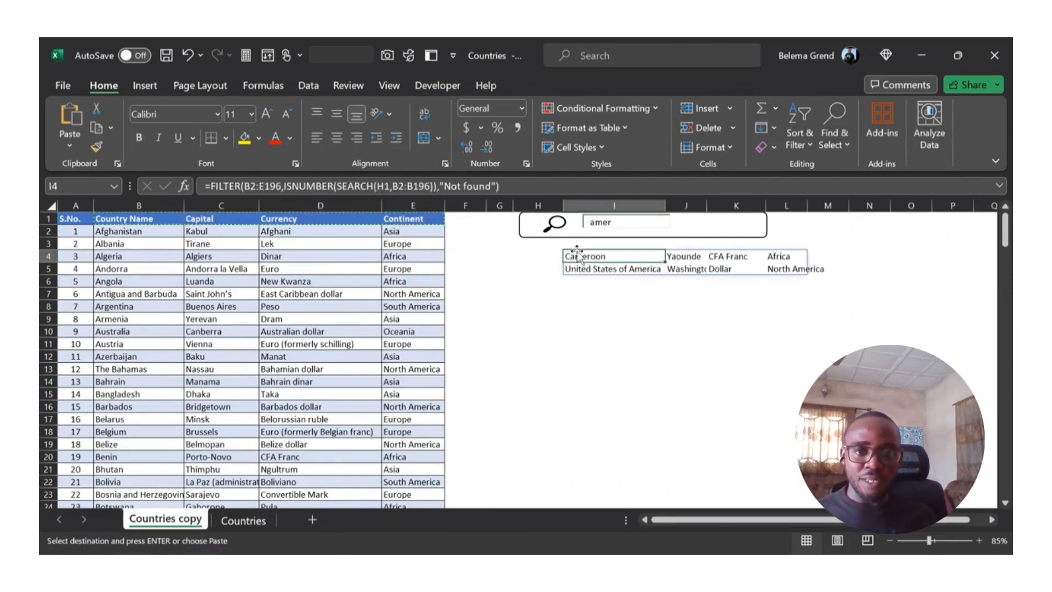
pyautogui.click(575, 245)
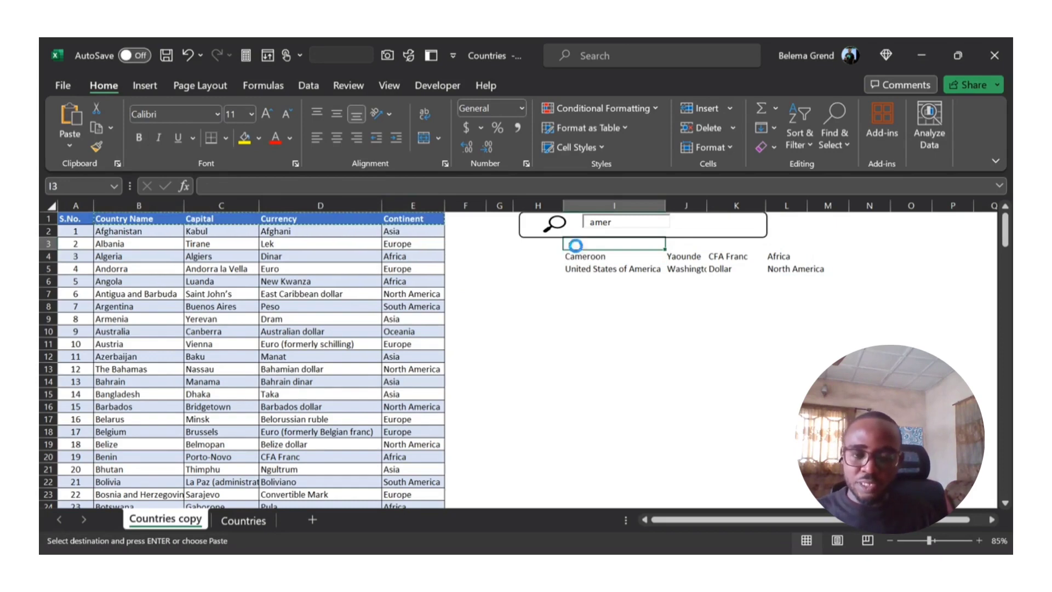
pyautogui.hotkey('ctrl', 'v')
pyautogui.click(592, 305)
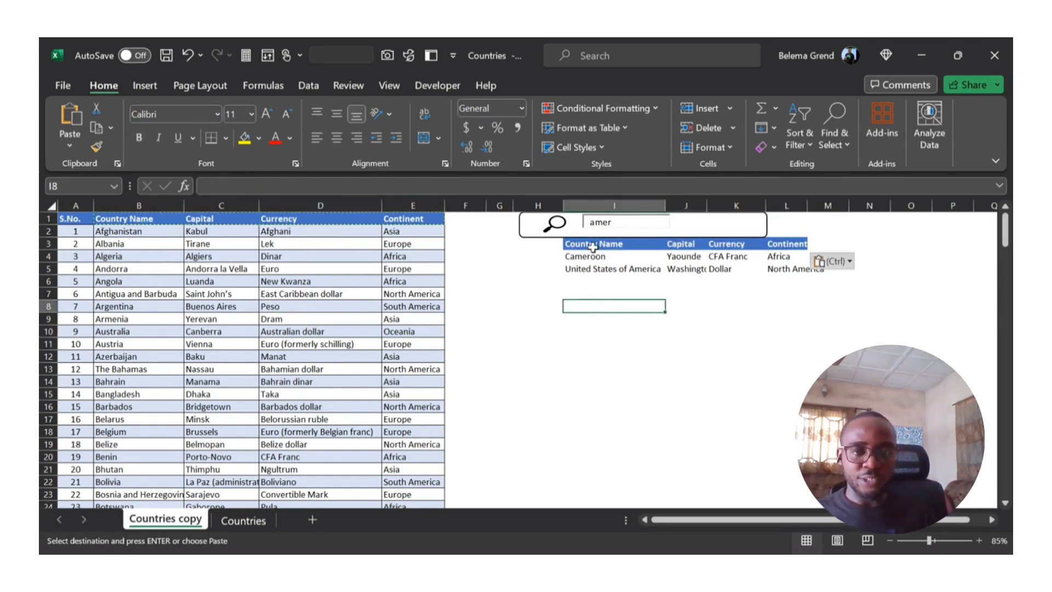
pyautogui.click(759, 305)
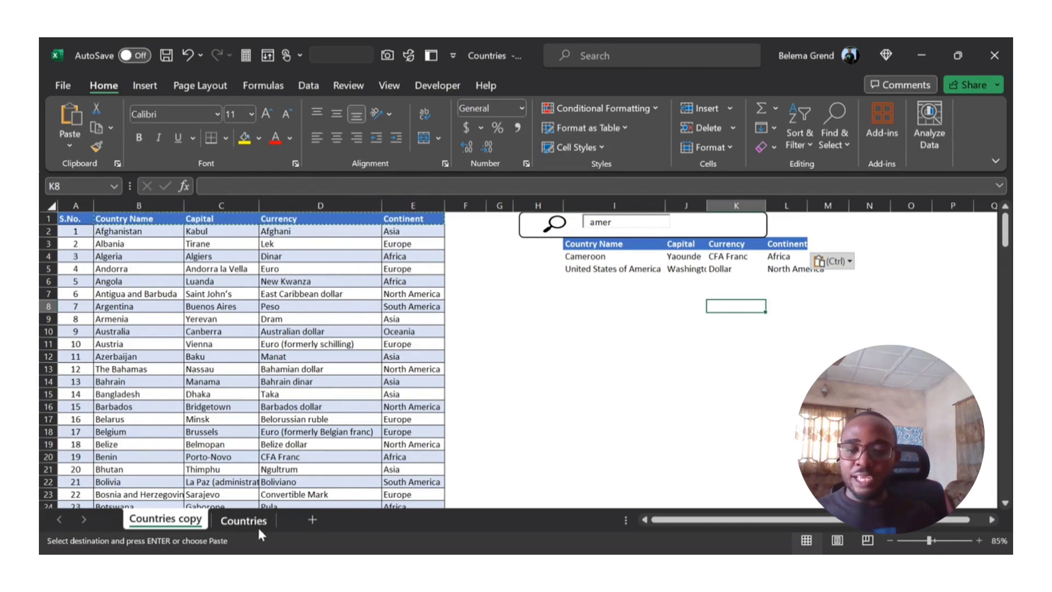
# Step: Examine the serial-number formula in H5 on the Countries sheet, and return to Countries copy
pyautogui.click(243, 520)
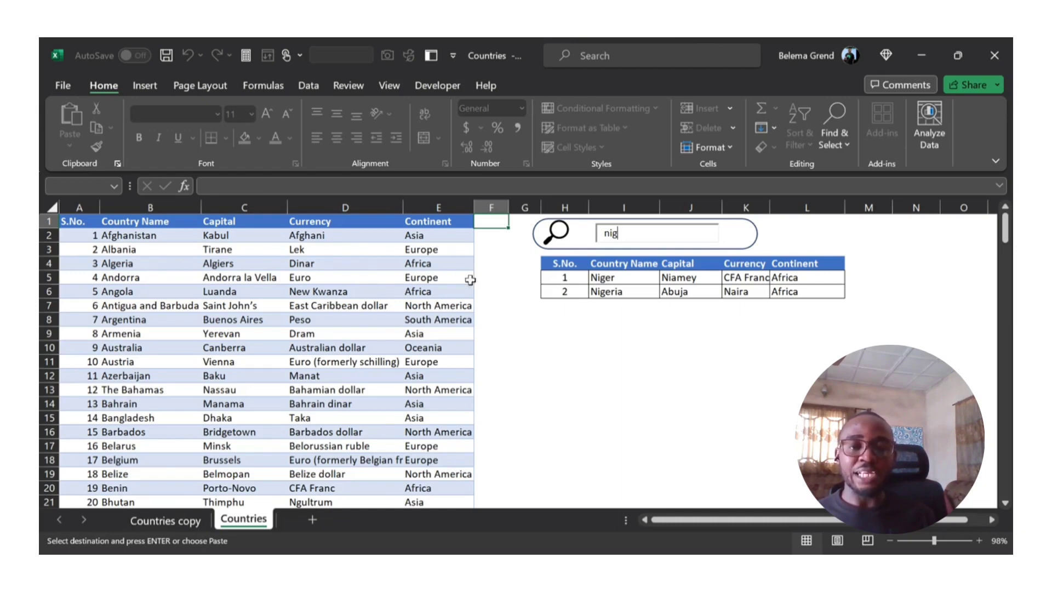
pyautogui.click(555, 278)
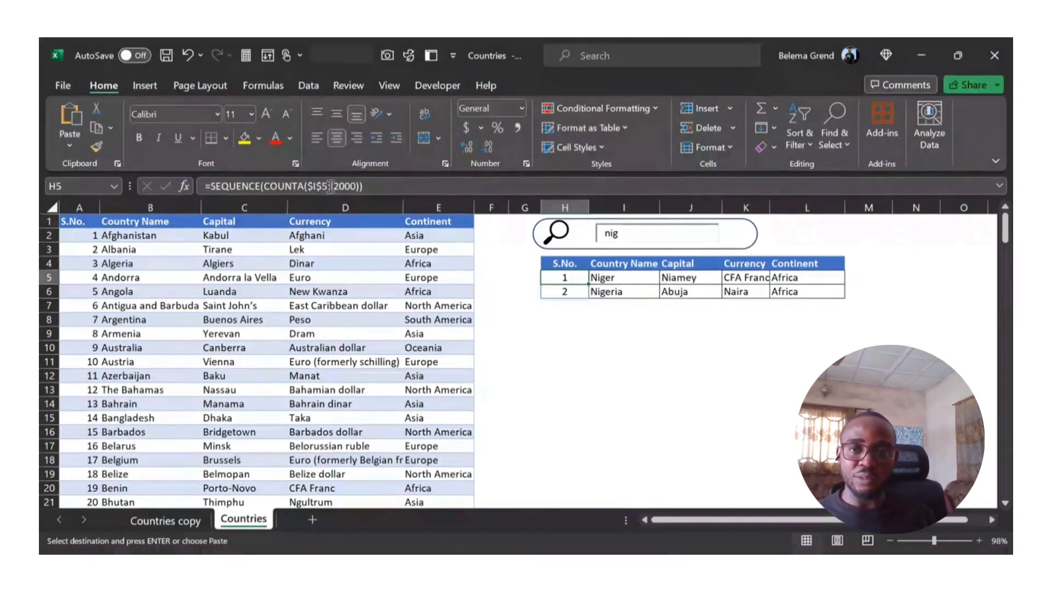
pyautogui.click(166, 521)
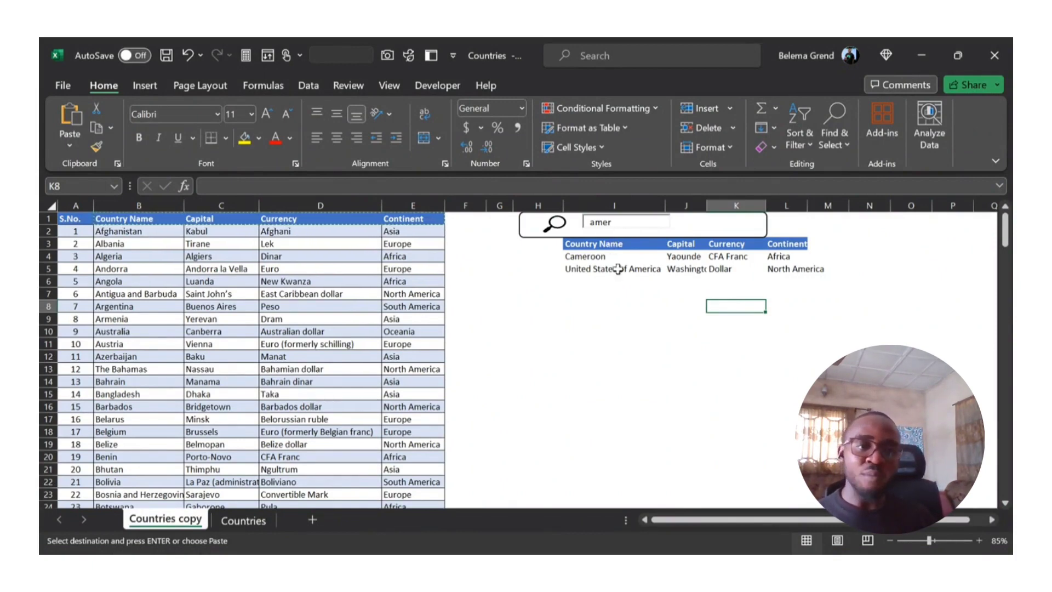
# Step: Narrow column K on Countries copy slightly and compare the layout with the Countries sheet
pyautogui.moveTo(768, 208); pyautogui.dragTo(751, 208)
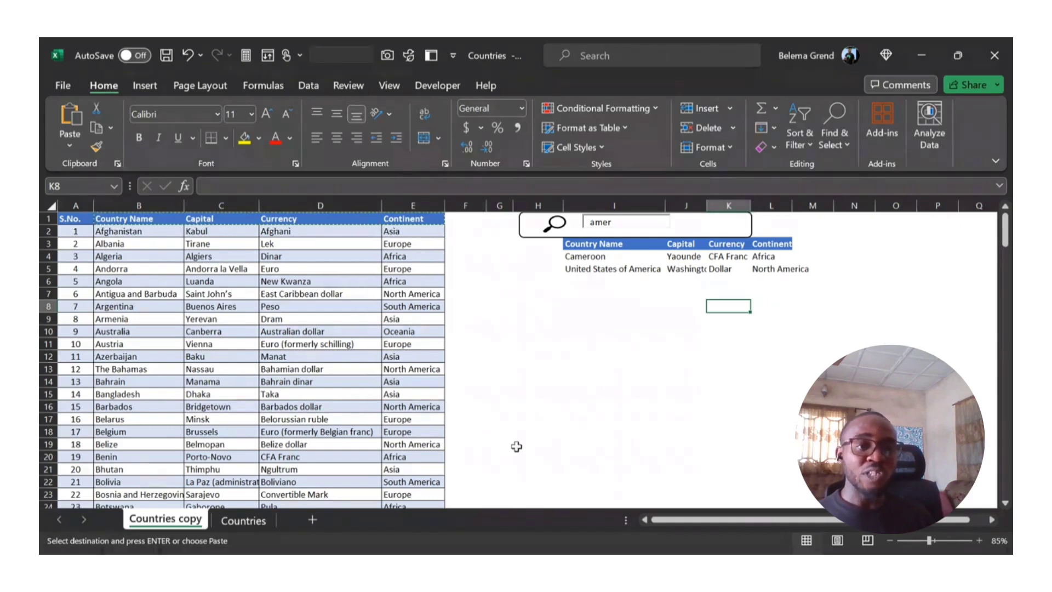
pyautogui.click(264, 519)
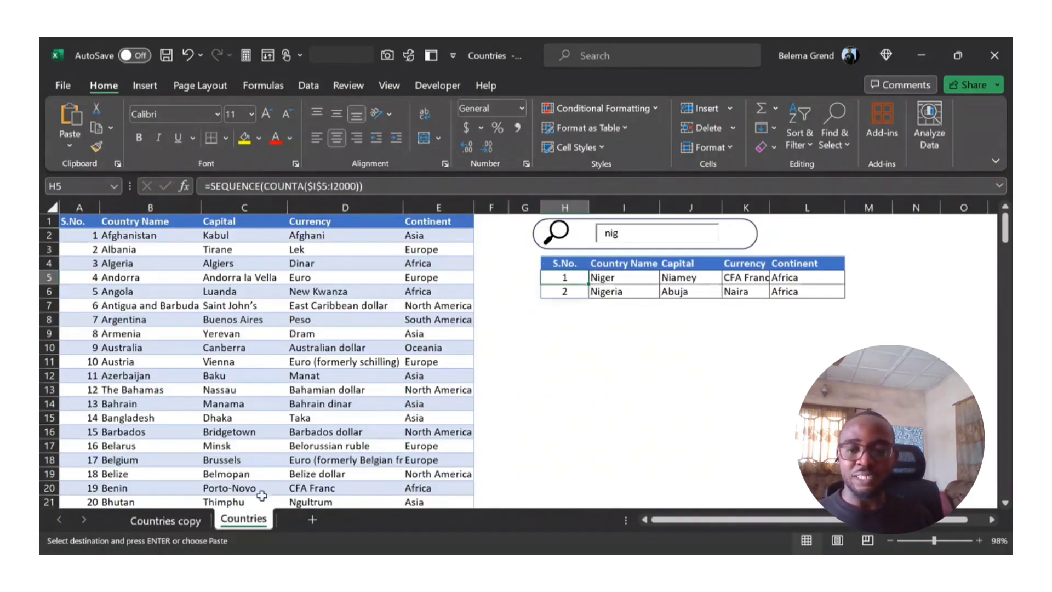
pyautogui.click(196, 525)
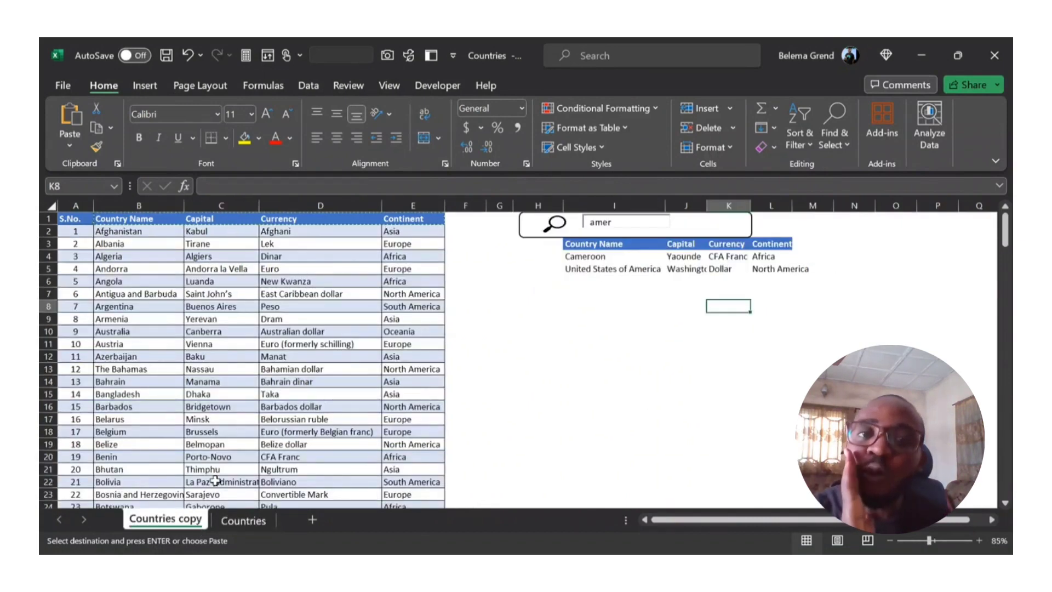